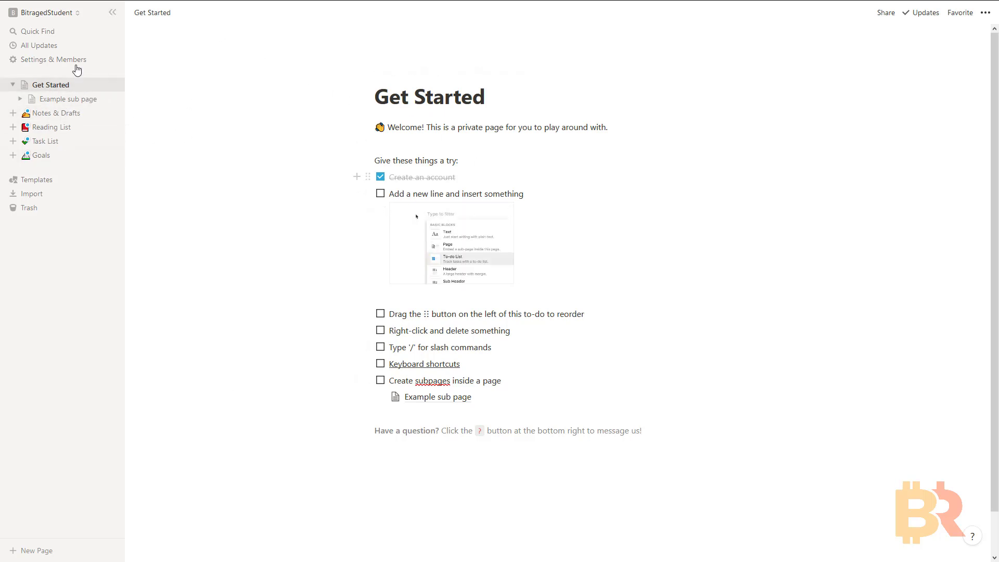
- Create a page from the User Research Database design template and rename its Task property to Pair
click(40, 180)
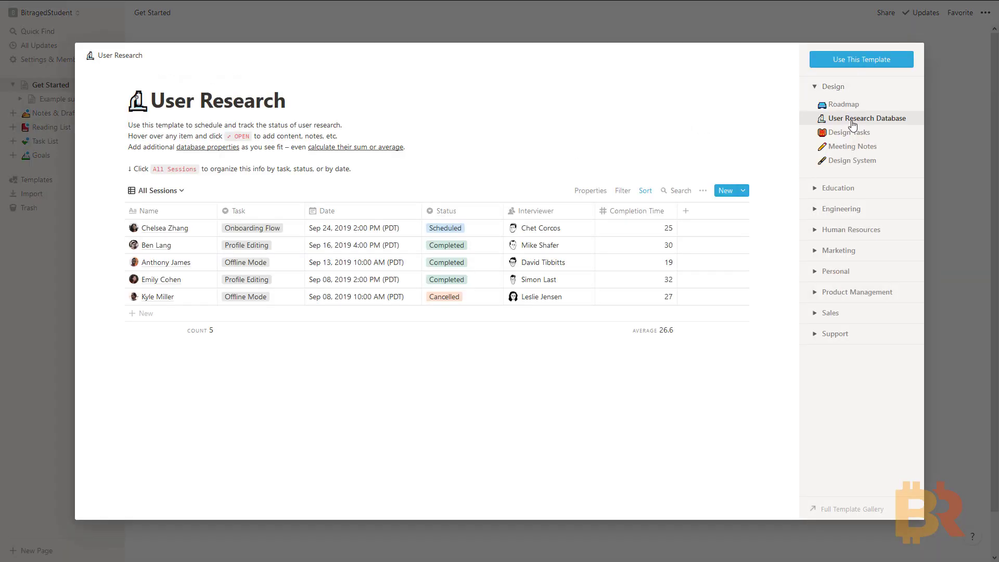
click(872, 58)
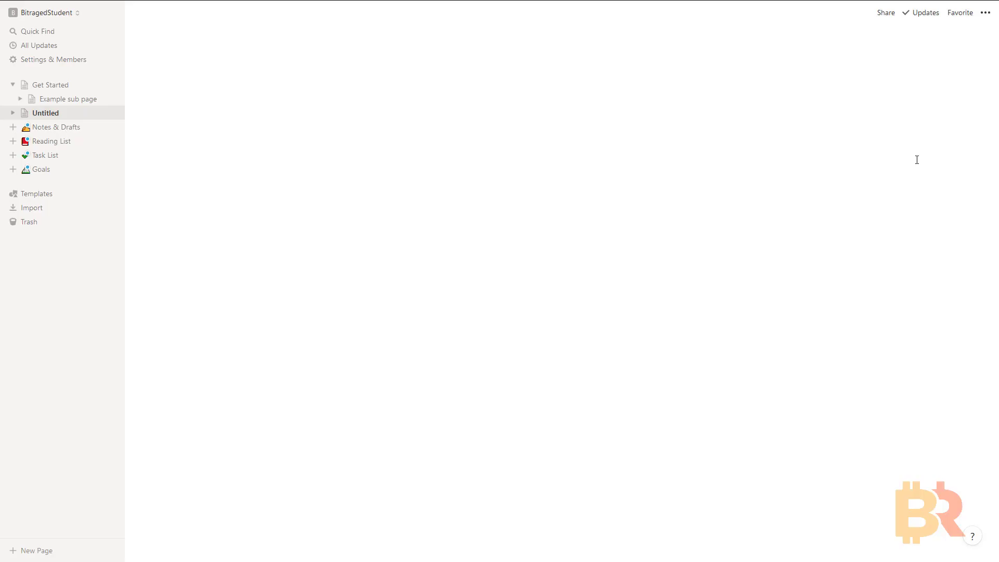
click(312, 167)
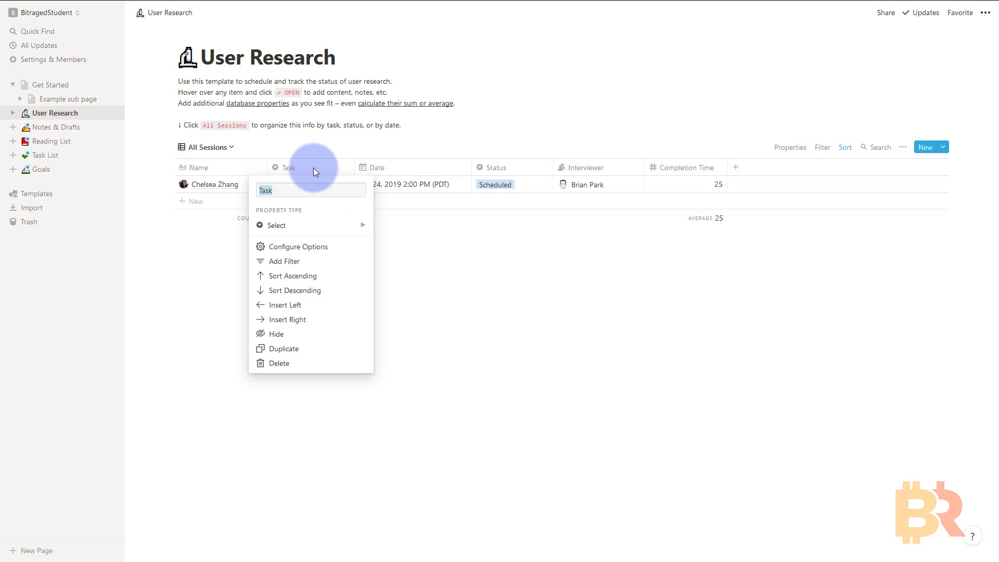
text(Pair)
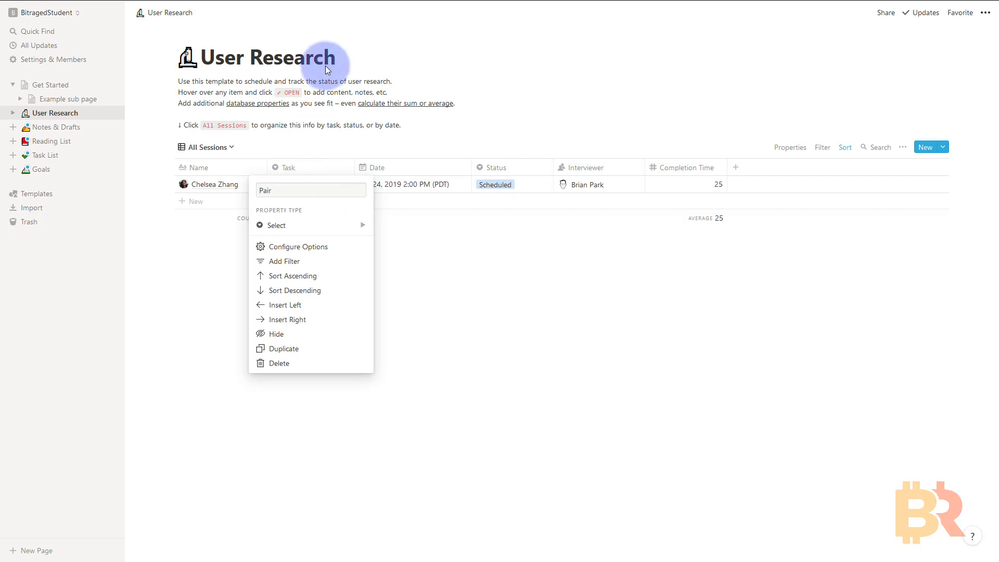
click(466, 279)
- Remove the existing Pair options and create a new EURUSD option for the first entry
click(318, 185)
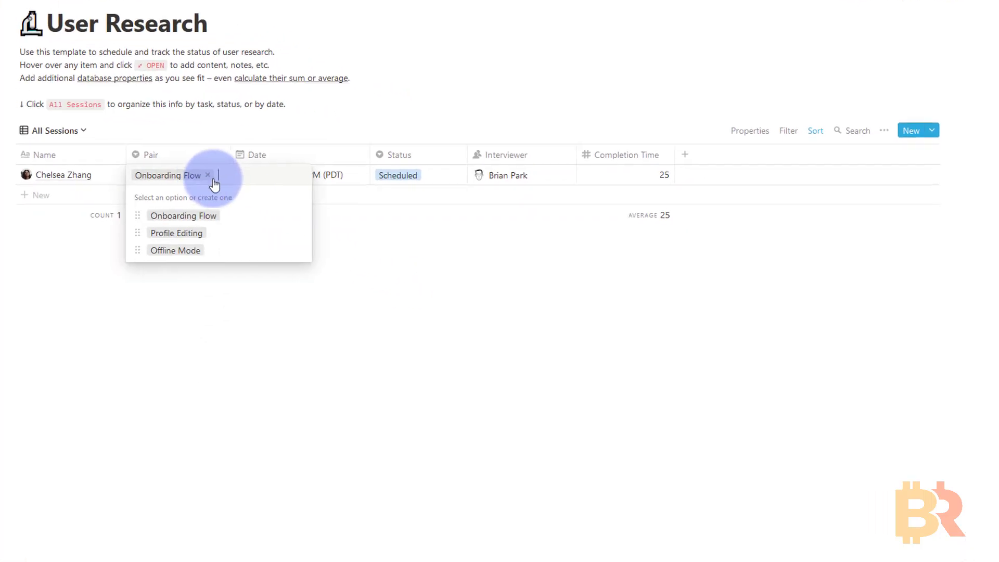
click(298, 218)
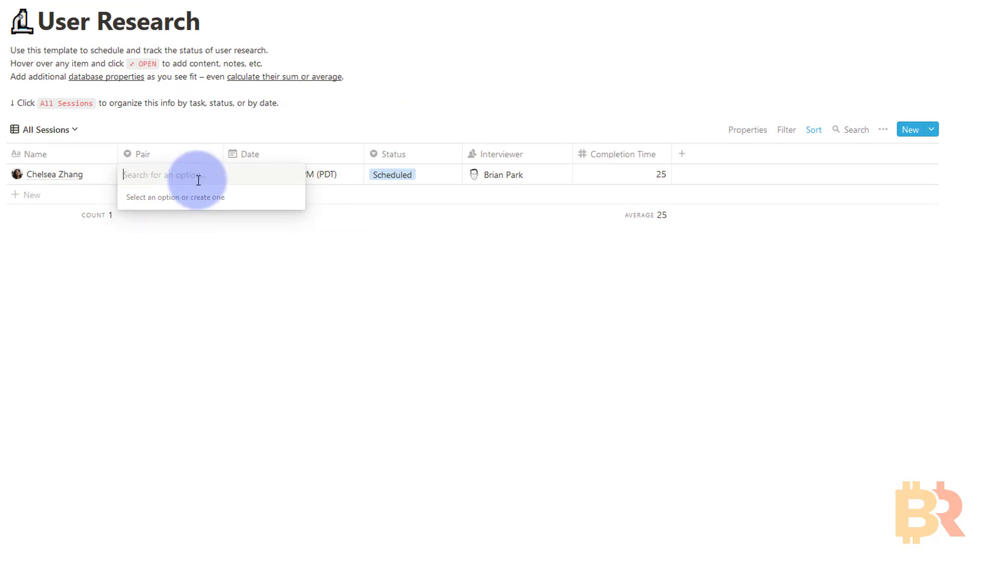
text(EURUSD)
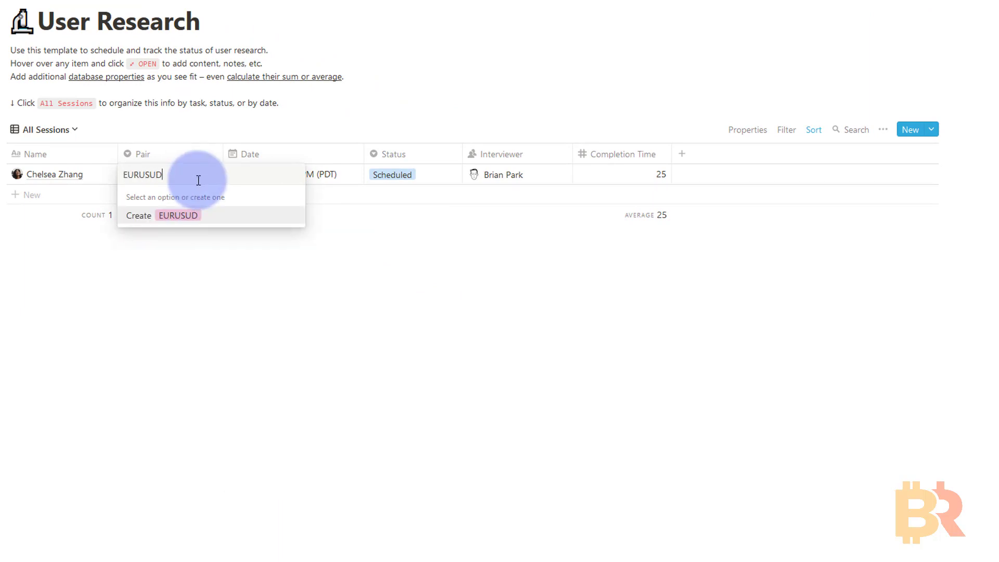
key(BackSpace)
key(BackSpace)
text(SD)
click(182, 219)
click(189, 215)
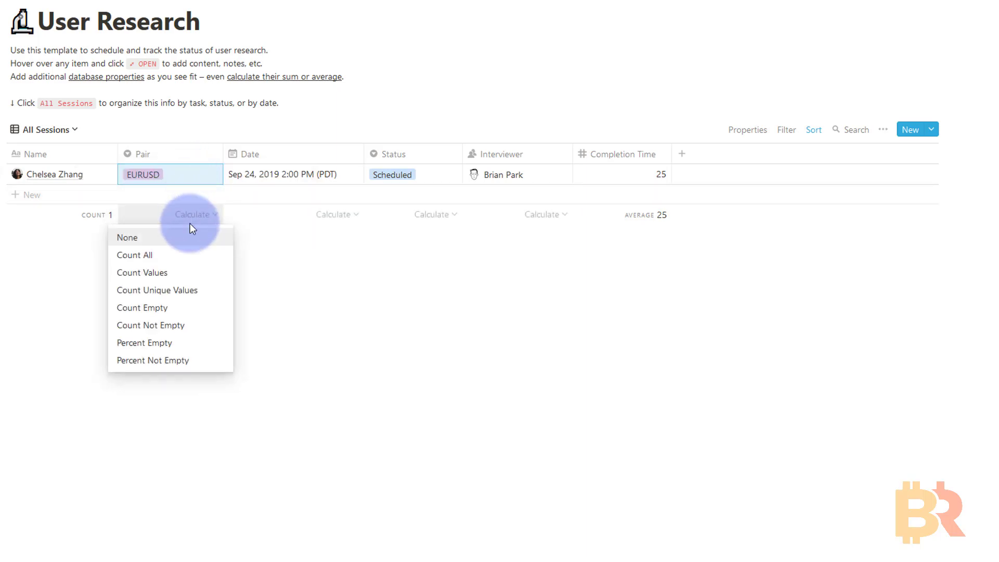
click(238, 250)
click(185, 174)
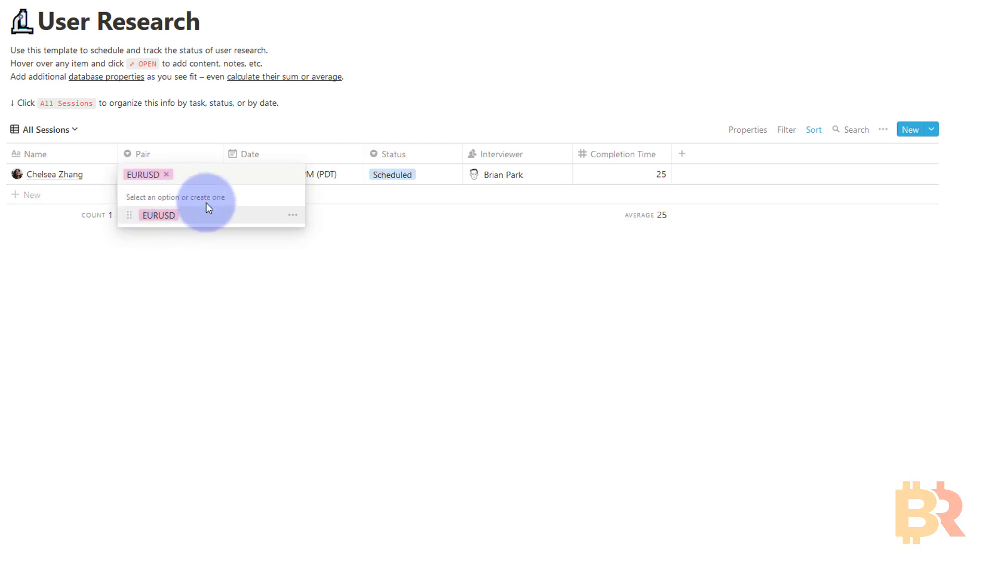
click(326, 273)
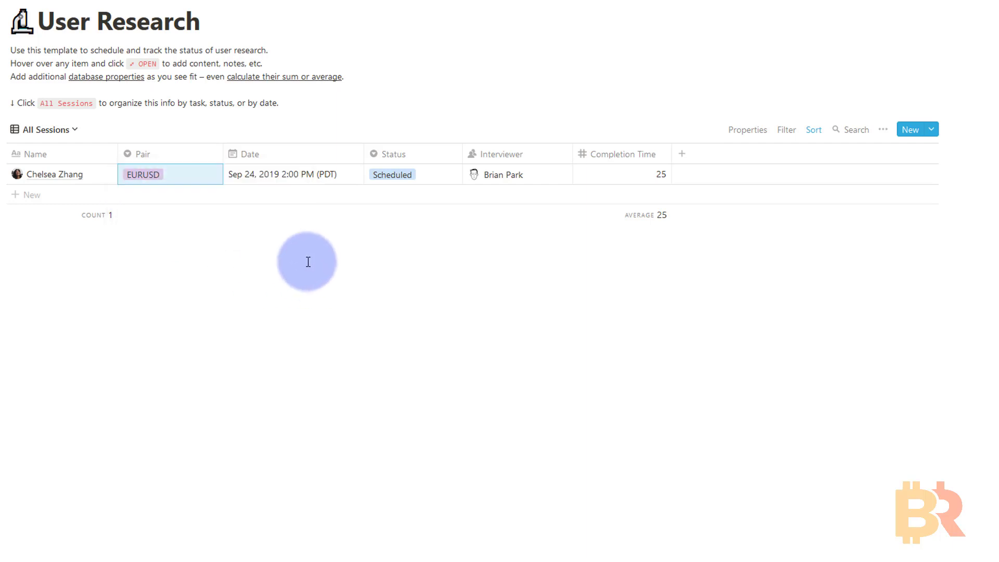
- Rename the Date property to Trade Date
click(247, 158)
click(249, 206)
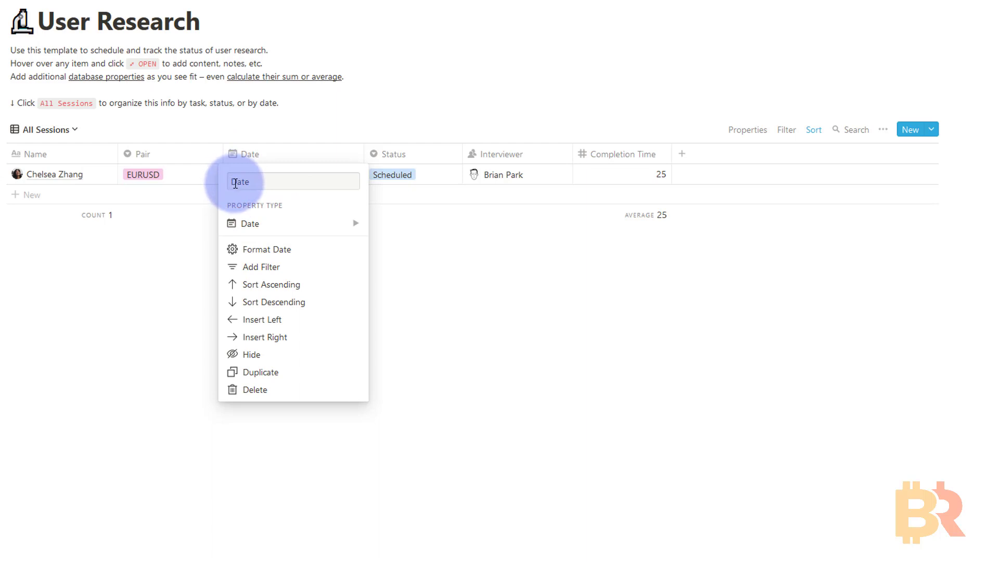
click(232, 182)
text(Trade)
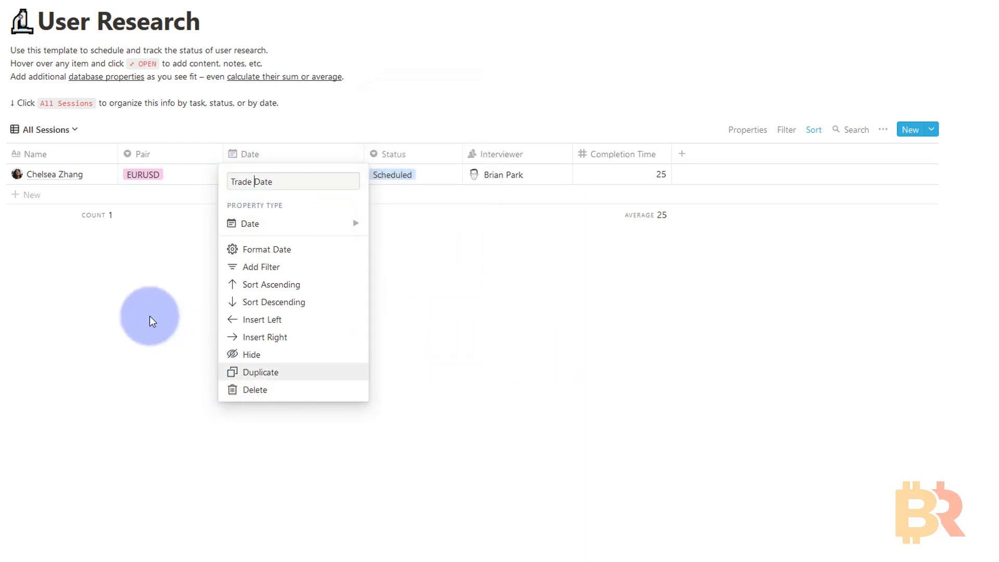
click(149, 316)
- Examine the first entry's Trade Date settings, including the date format, time format and timezone options
click(333, 178)
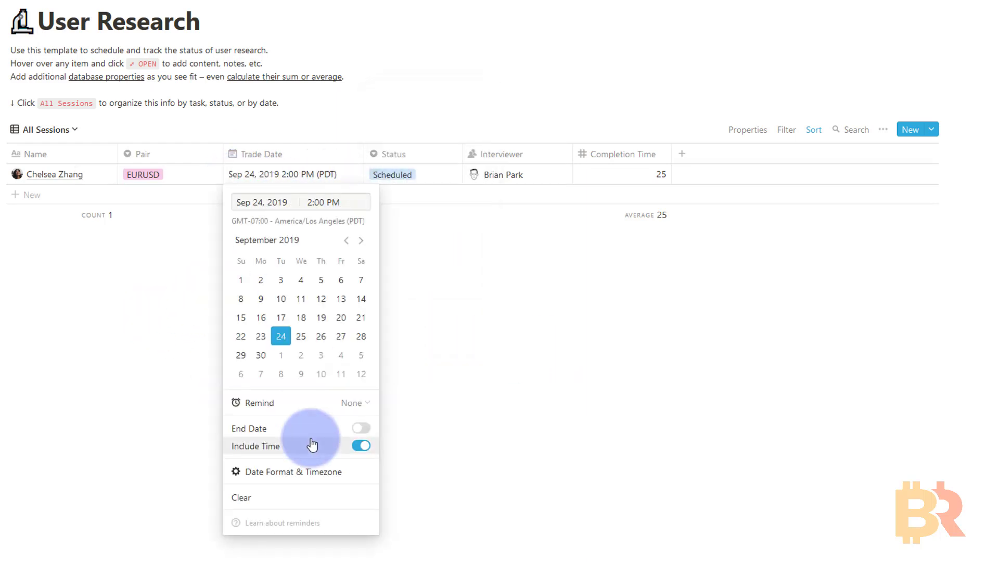
click(341, 483)
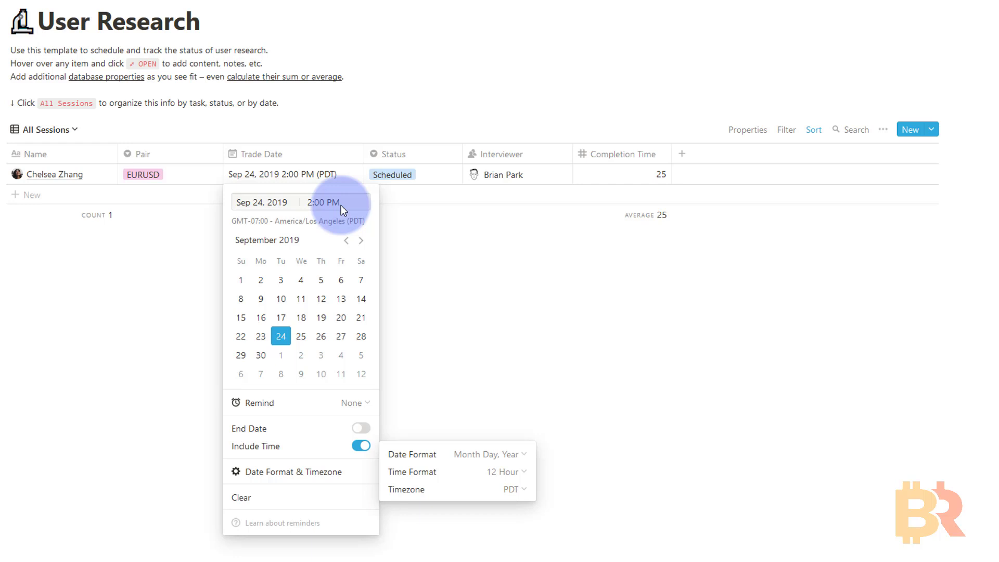
click(414, 254)
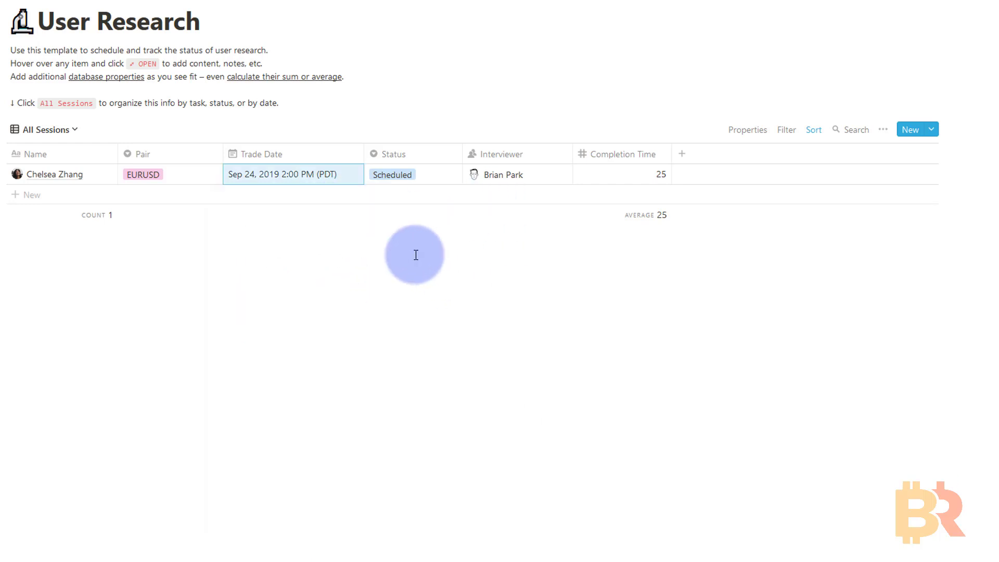
click(330, 253)
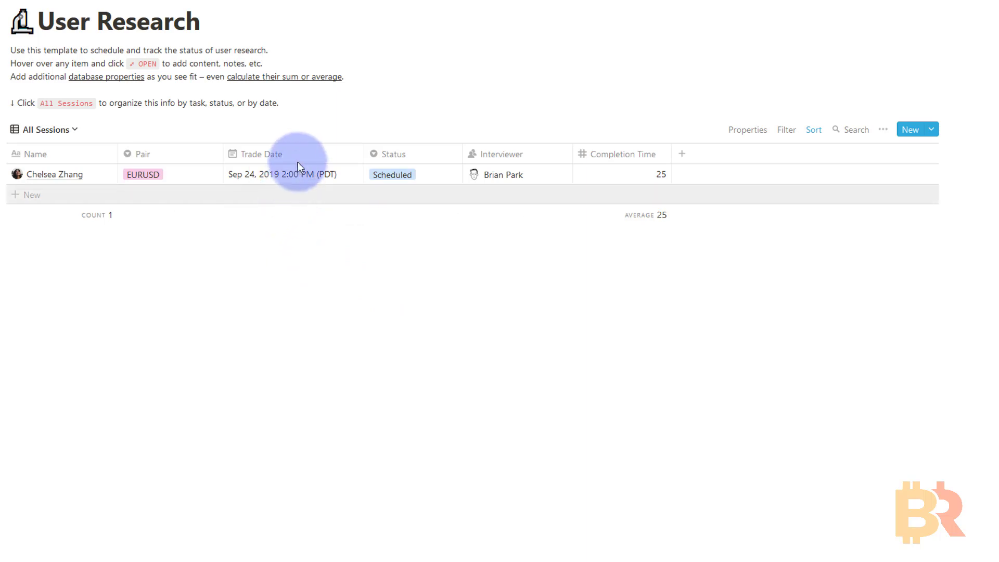
- Rename the Status property to Pattern
click(408, 156)
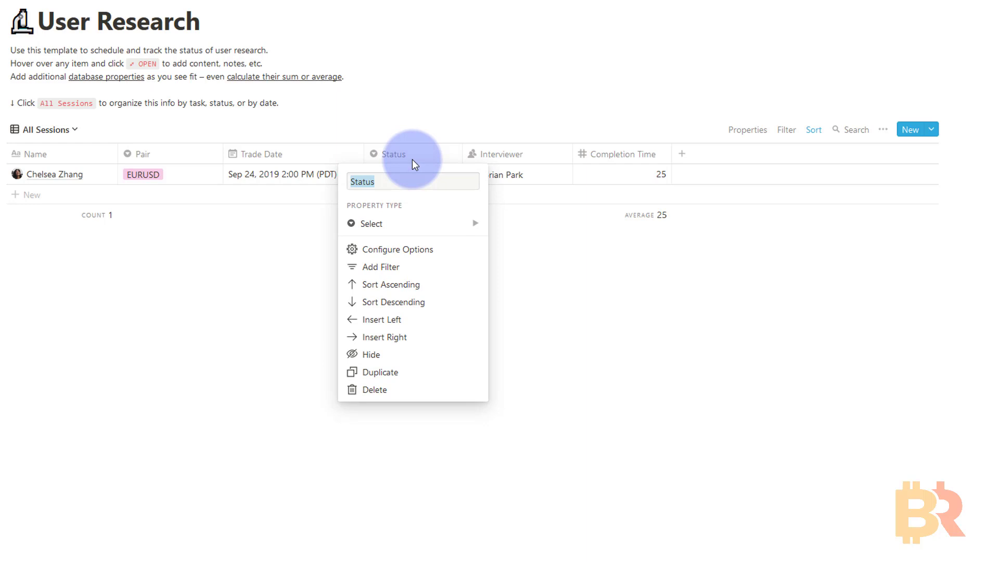
text(Patternm)
key(BackSpace)
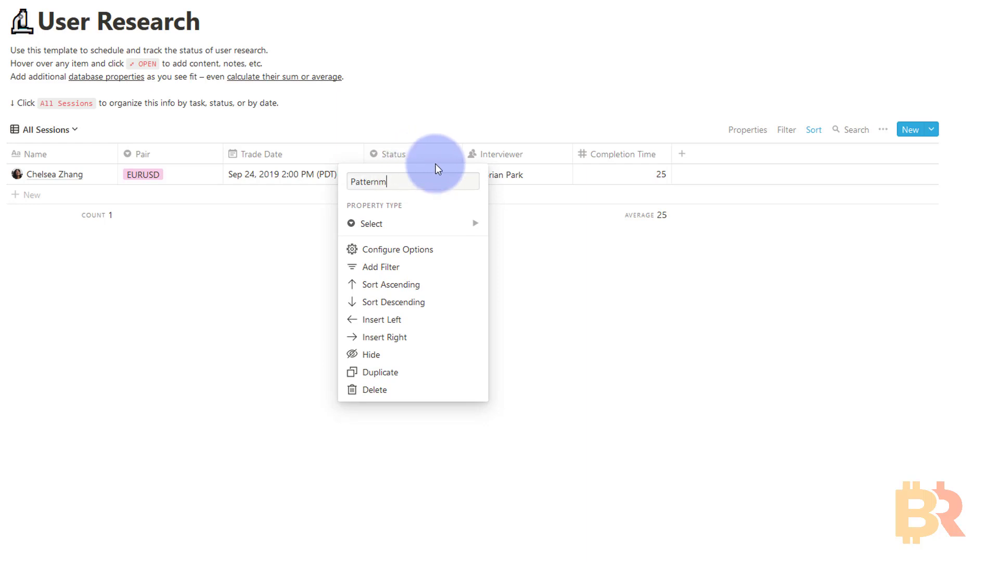
click(572, 304)
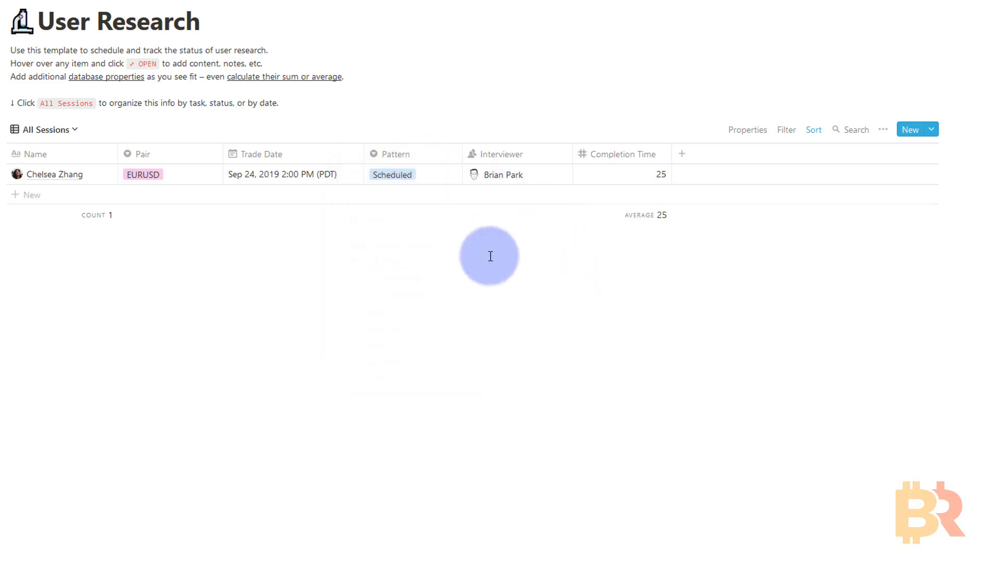
- Remove the existing Pattern options and create a new Flag option for the first entry
click(442, 173)
click(539, 215)
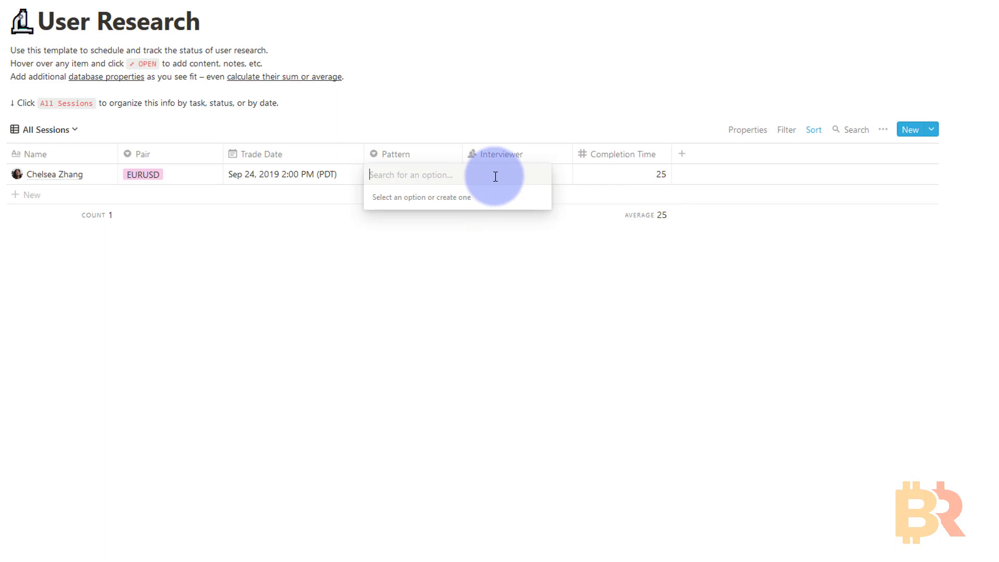
text(Flag)
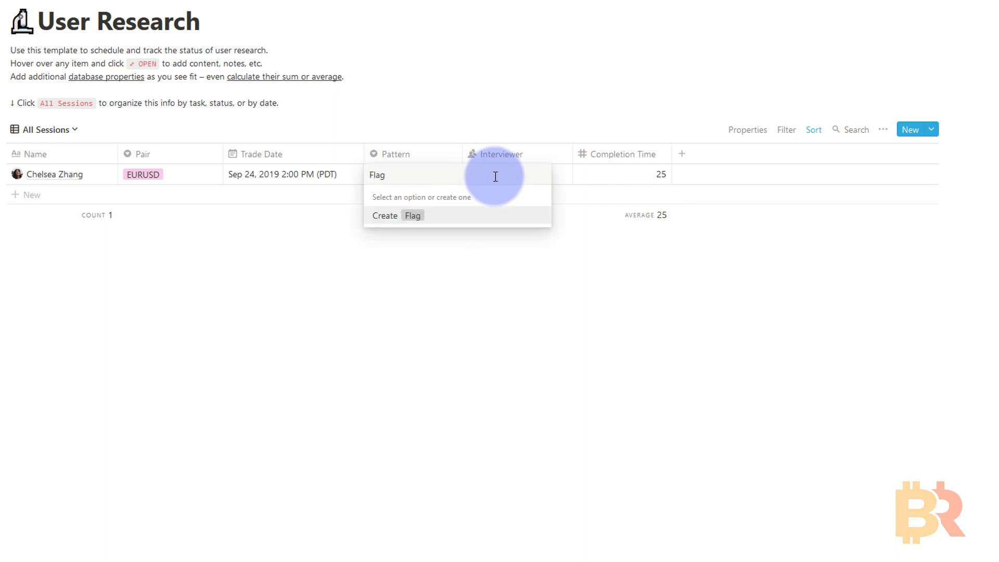
key(Return)
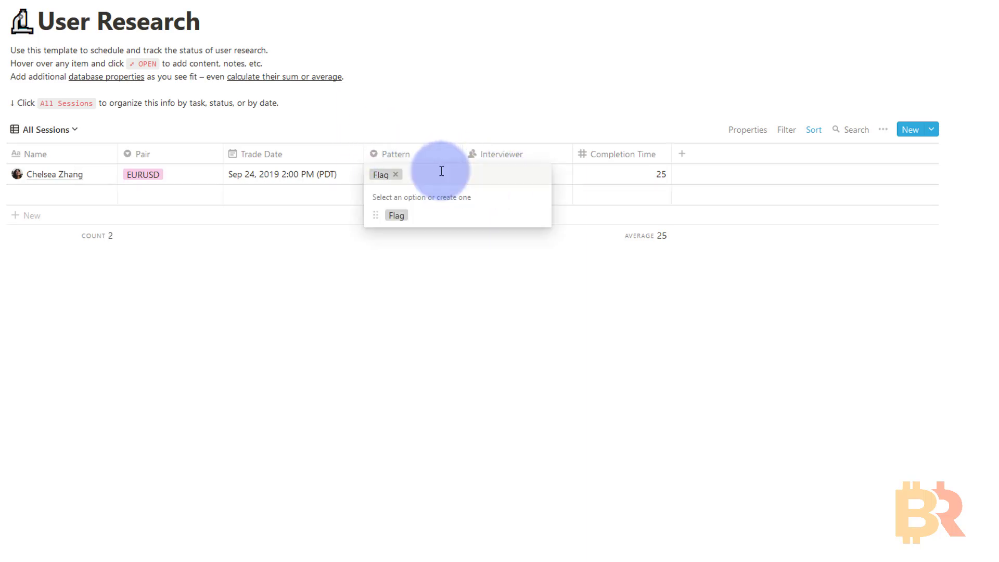
- Create the Pattern options Ascending Channel and Descending Channel from the first entry
text(Ascending)
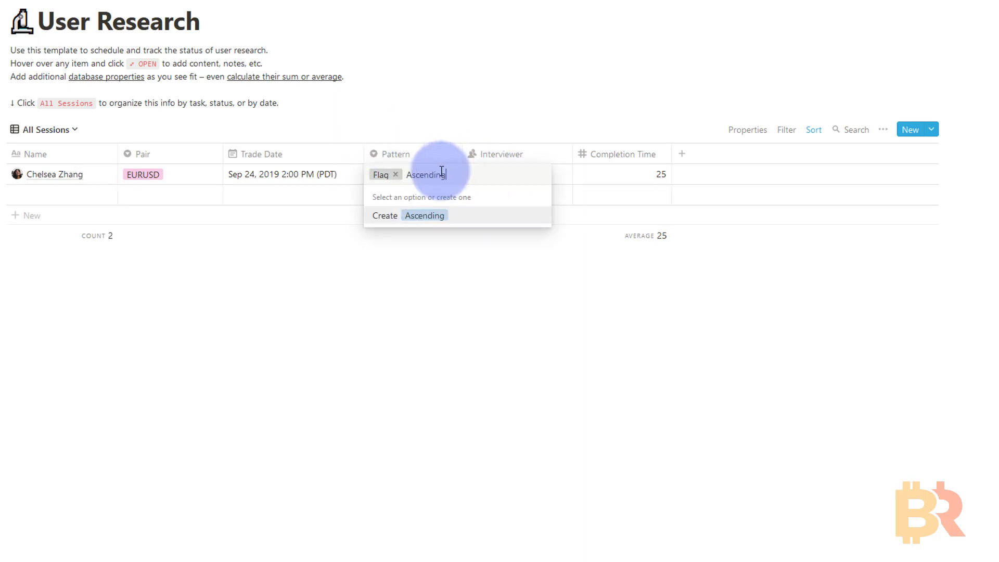
text( Channel)
key(Return)
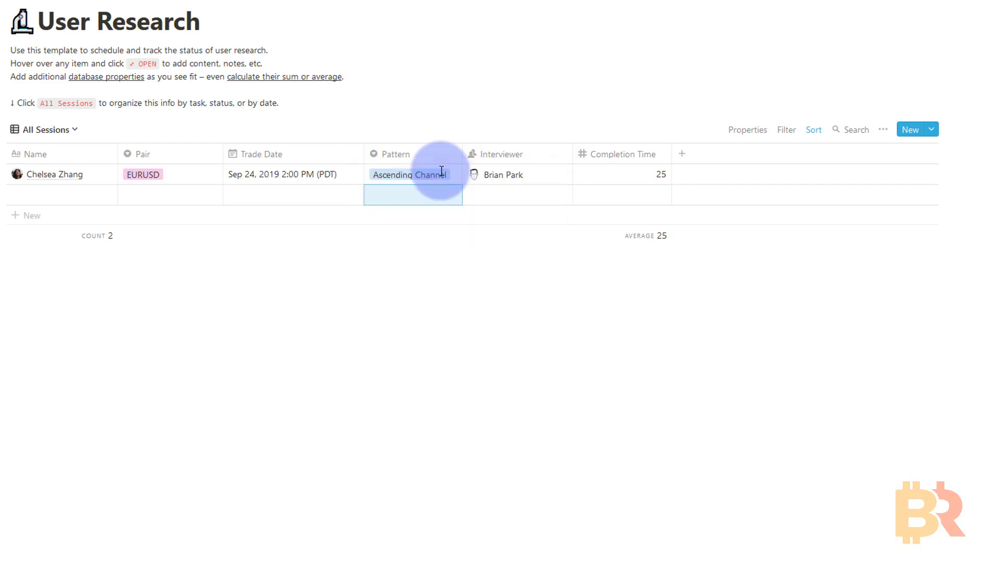
click(441, 175)
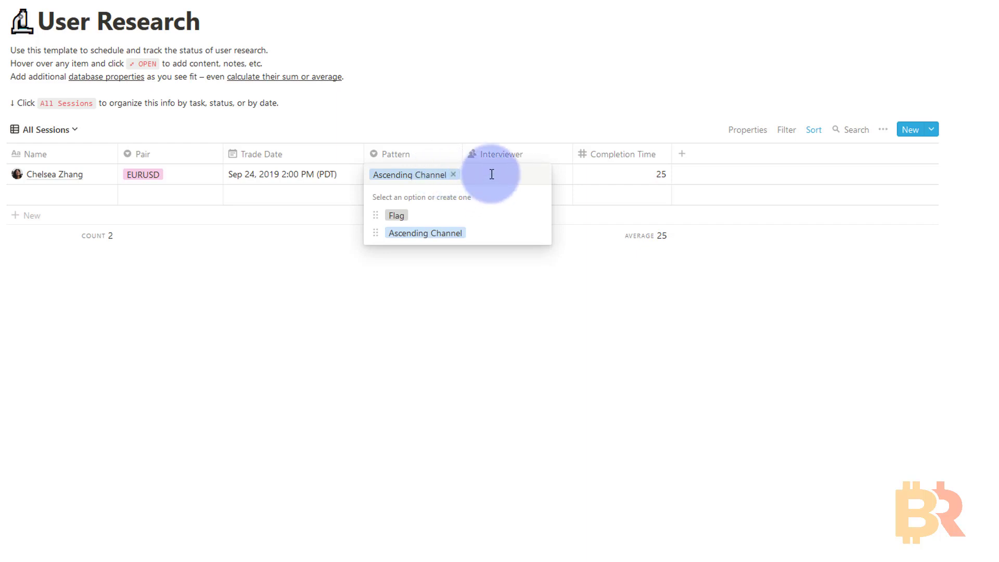
text(Descending Channel)
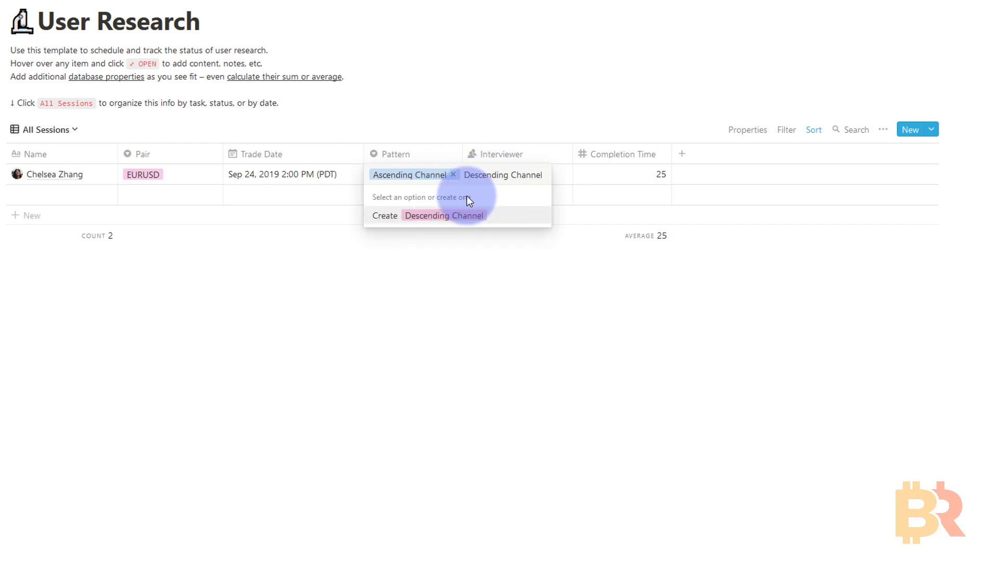
key(Return)
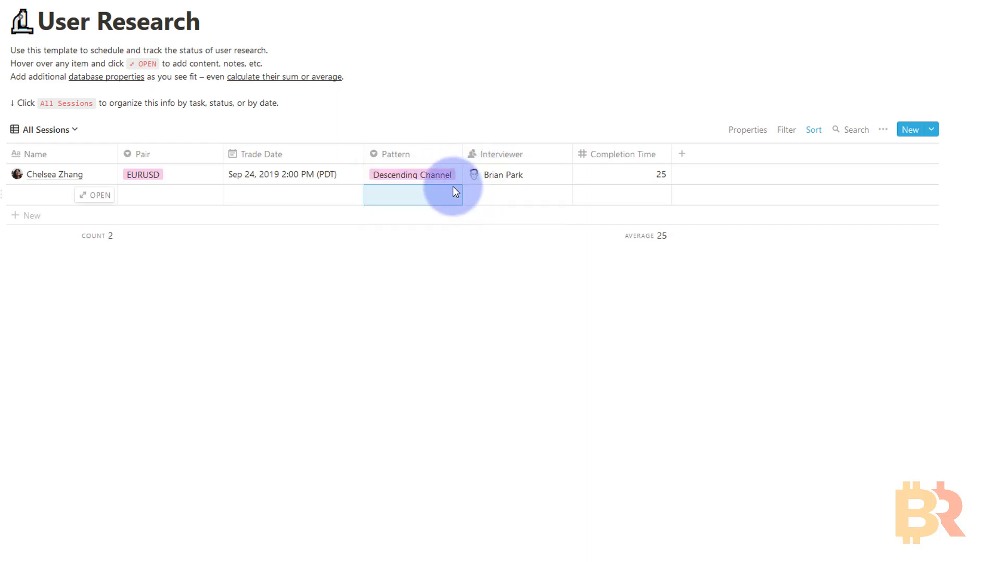
- Create a Broadening/Expanding Wedge option for the Pattern property from the first entry
click(446, 174)
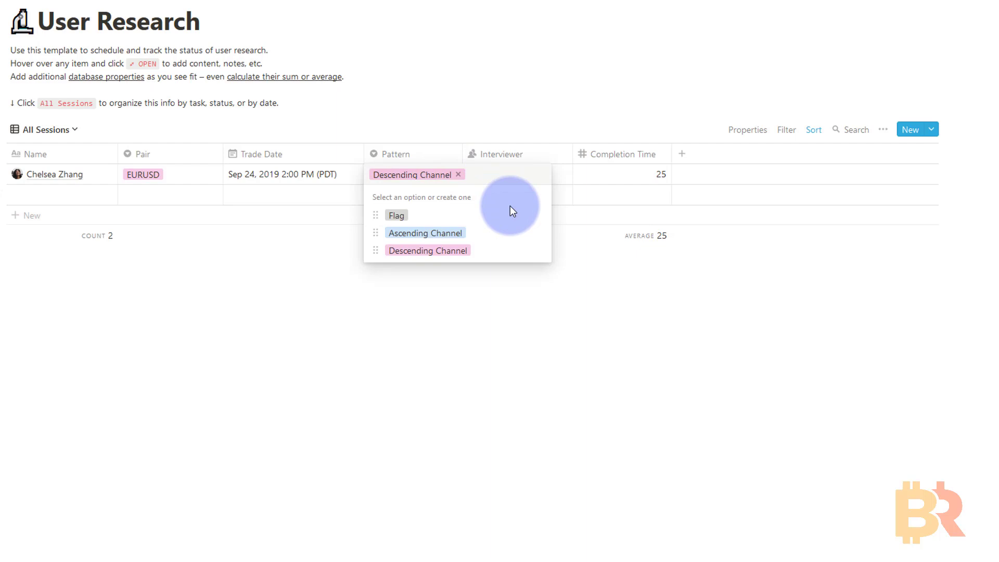
text(Broadening/)
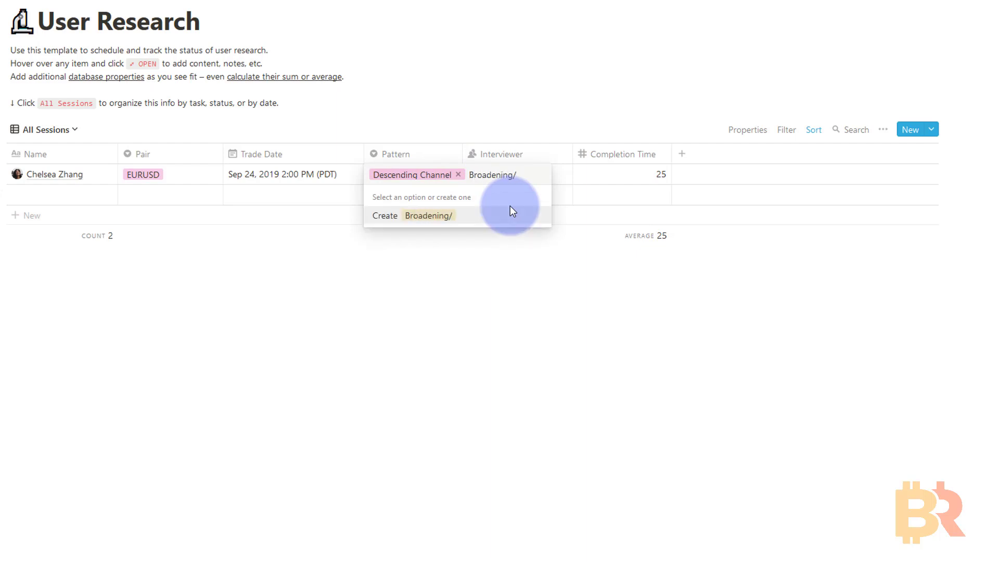
text(Expanding Wedge)
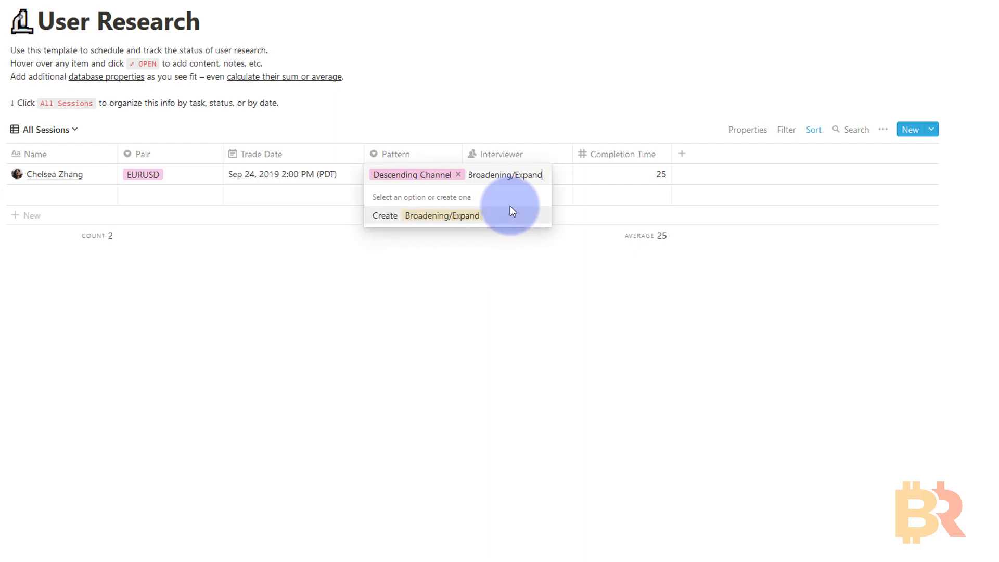
click(509, 210)
- Create a Rage Entry option for the Pattern property, and set the first entry's Pattern to Descending Channel
click(463, 197)
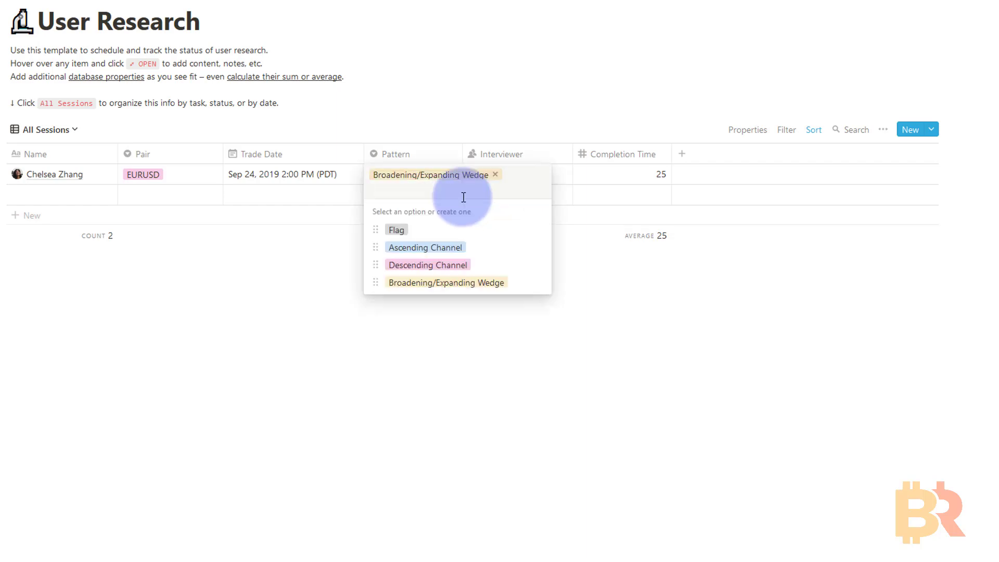
text(Rage Entry)
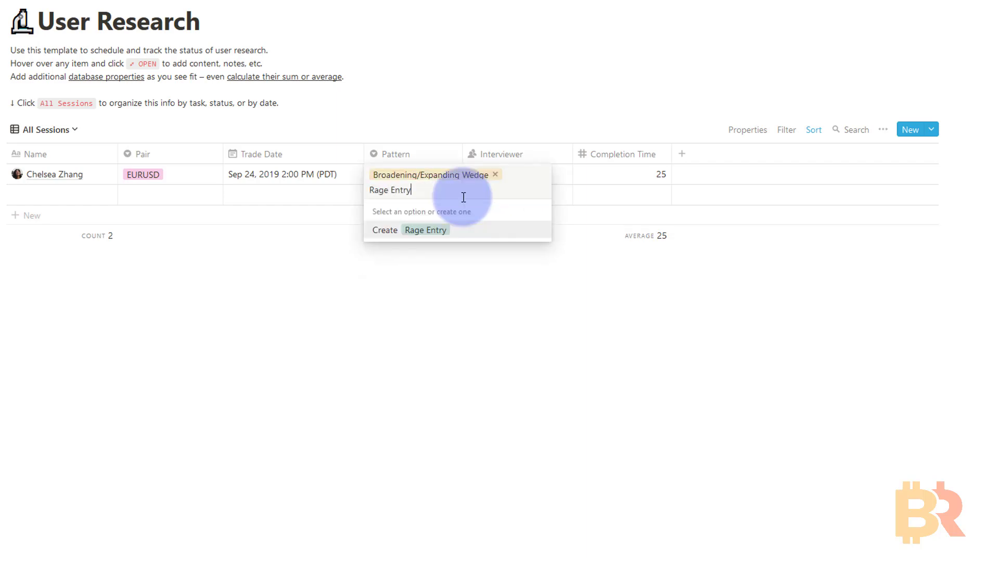
key(Return)
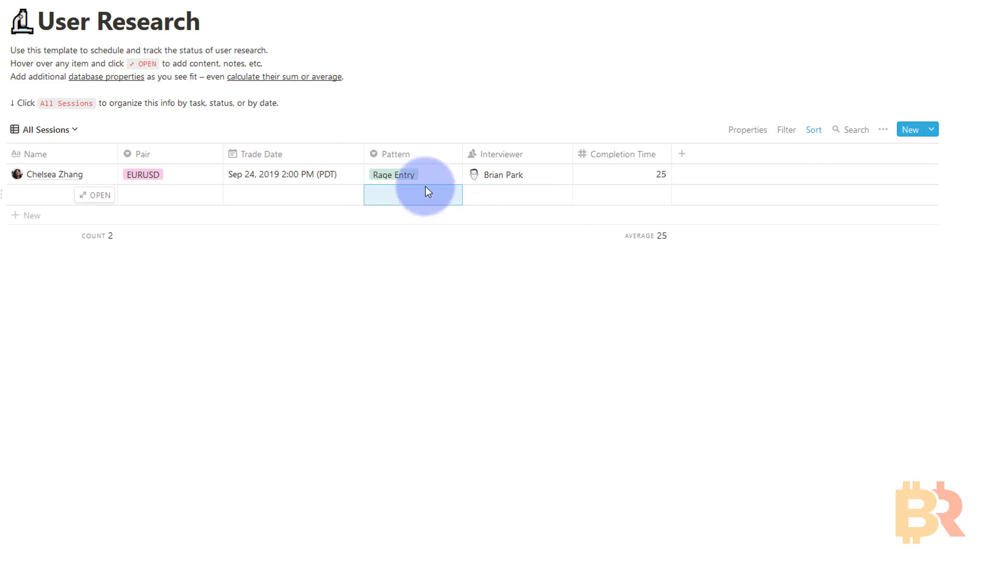
click(434, 176)
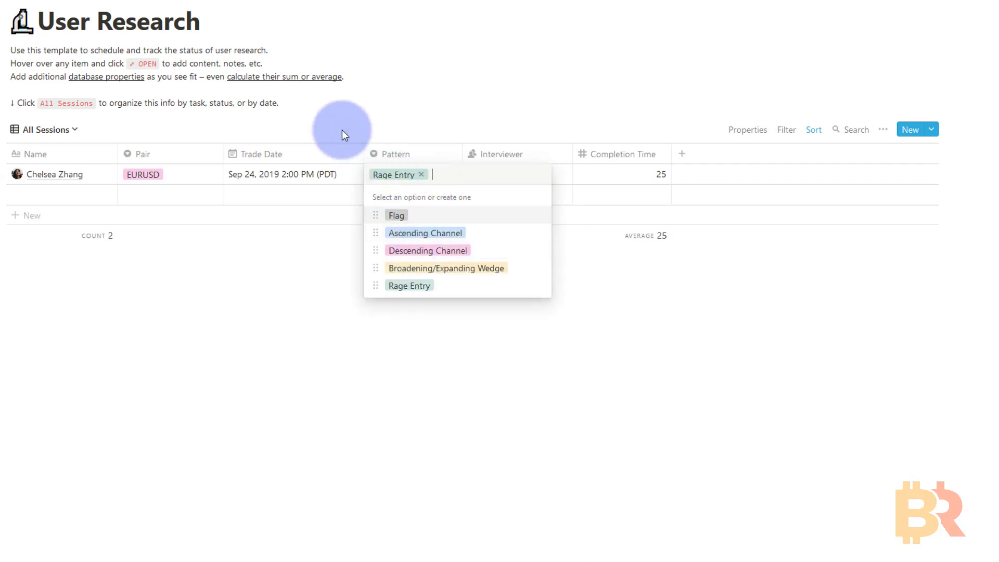
click(445, 254)
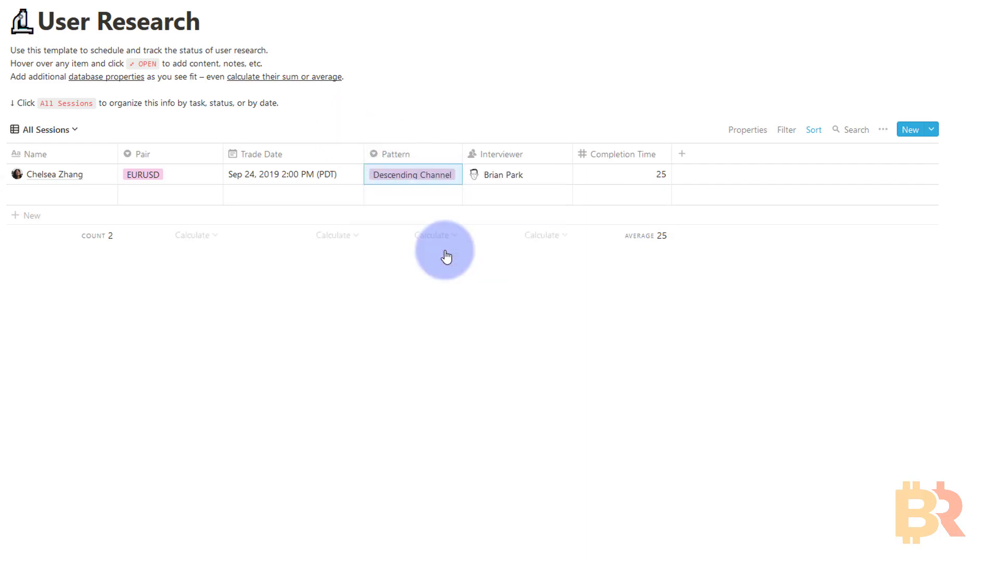
- Set the first entry's Pattern to Ascending Channel and delete the Interviewer property from the database
click(446, 173)
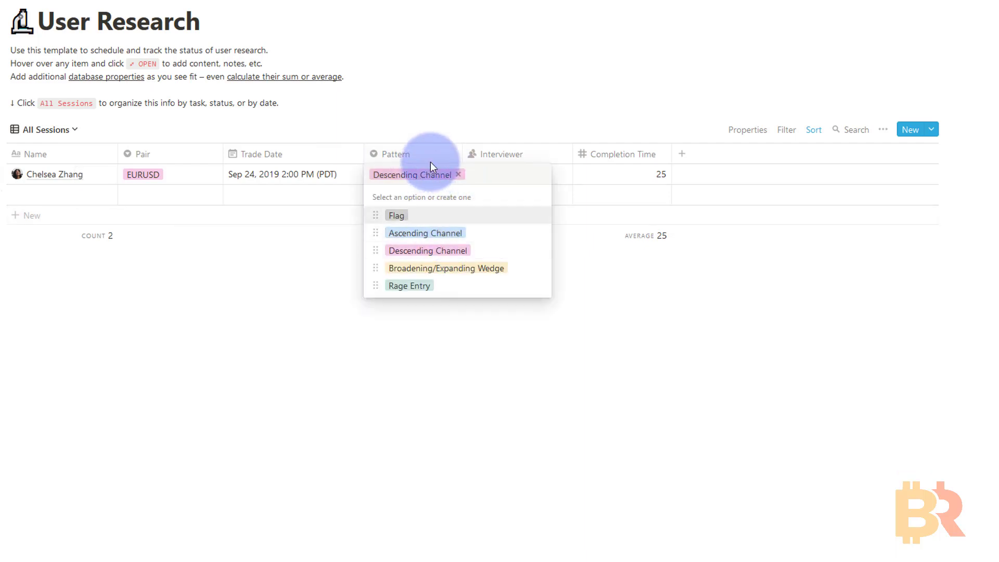
click(449, 237)
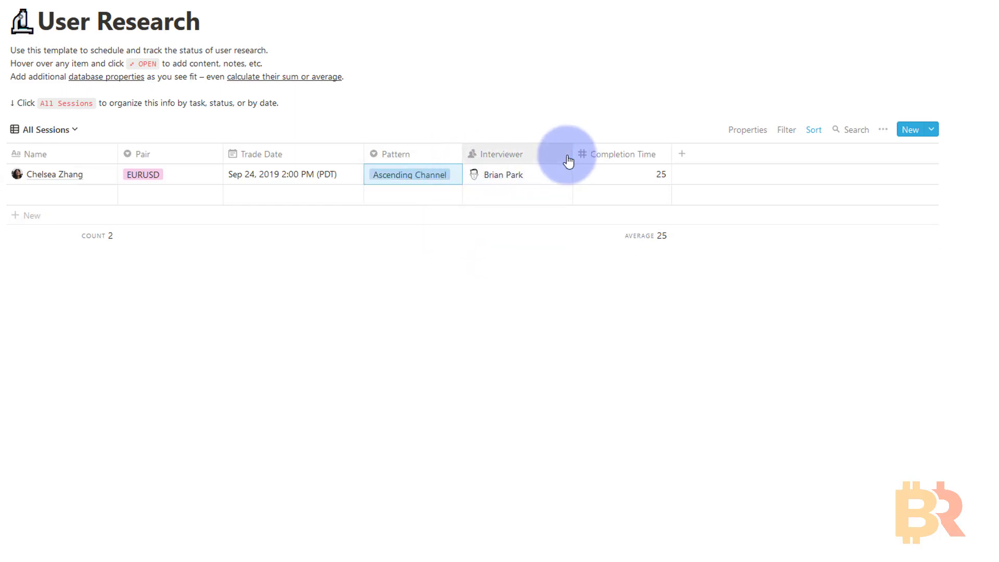
click(544, 163)
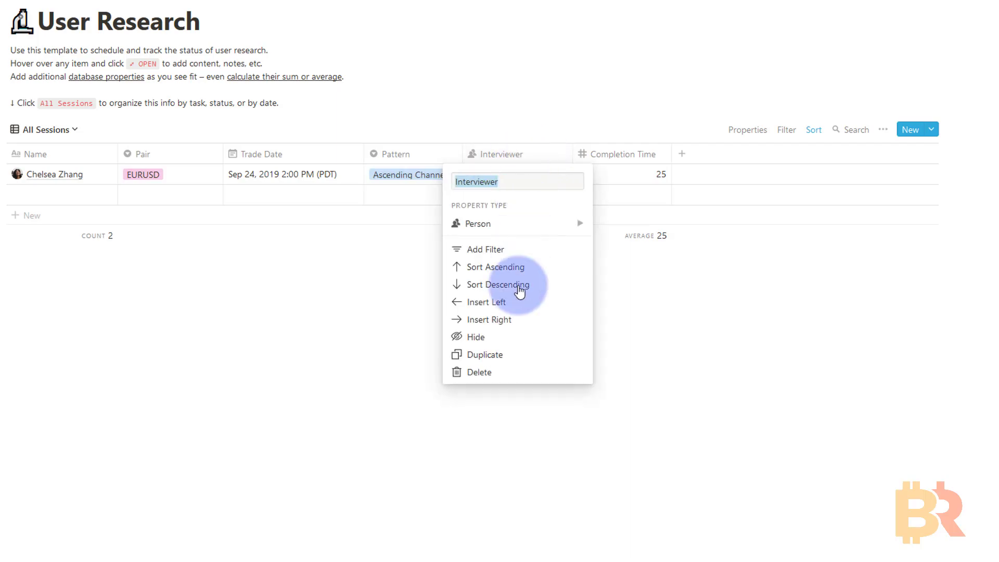
click(478, 372)
click(414, 305)
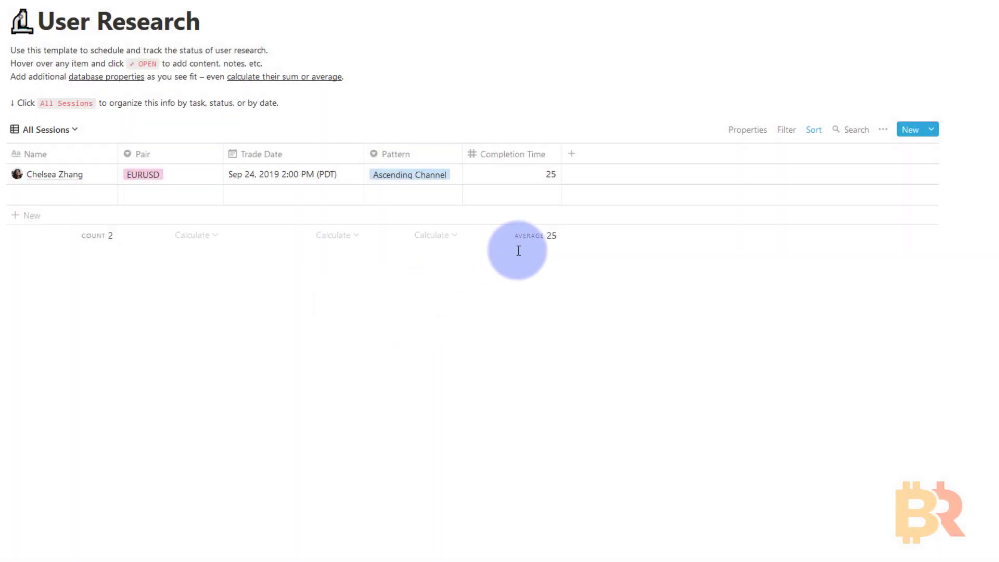
- Rename the Completion Time property to Result and format its numbers as Percent
click(510, 156)
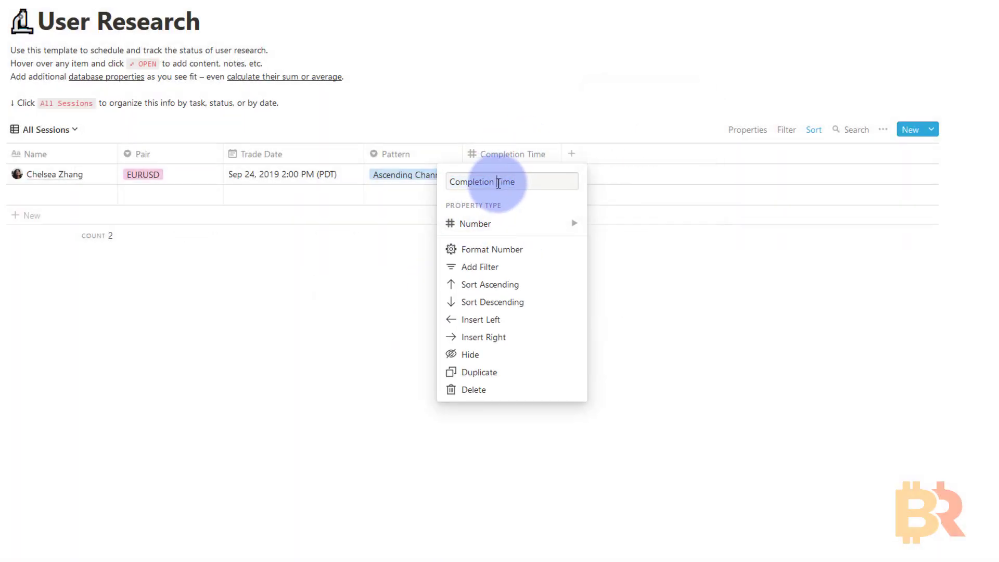
triple_click(508, 182)
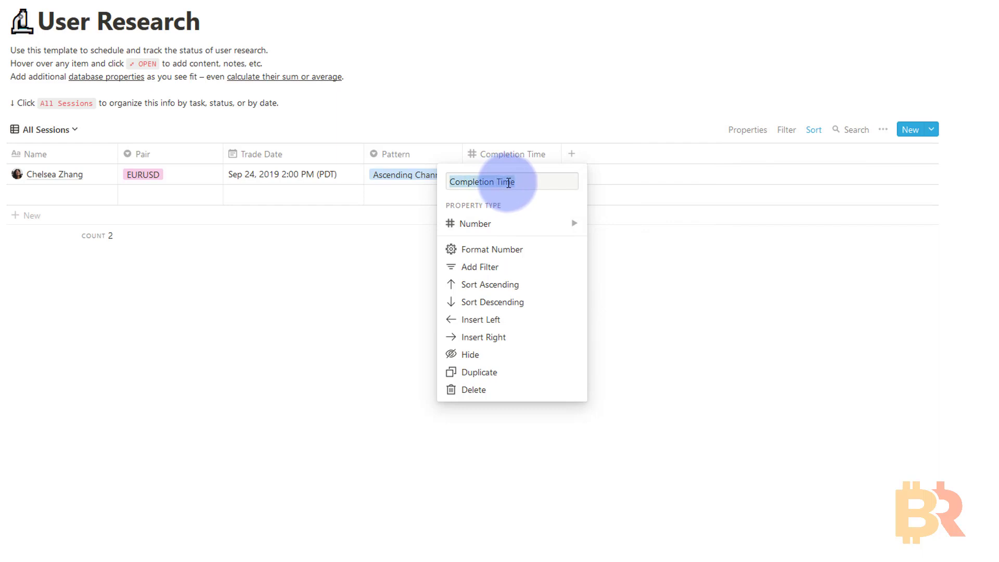
text(Result)
click(562, 226)
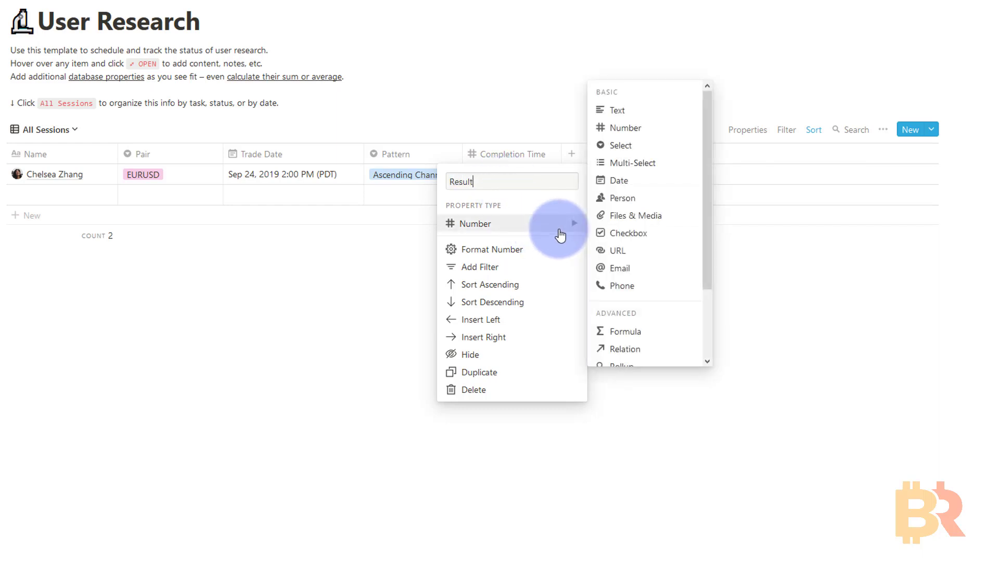
click(501, 250)
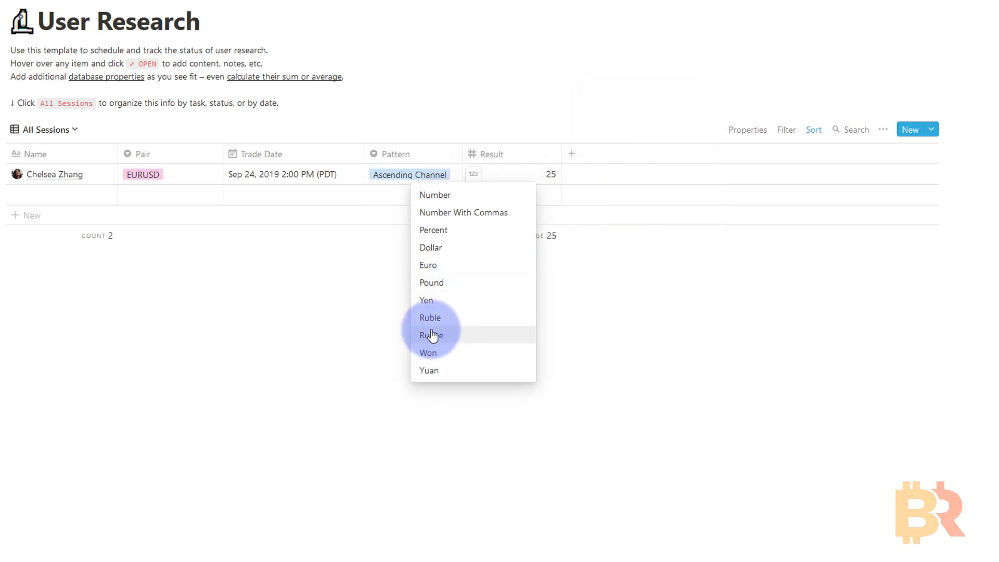
click(433, 230)
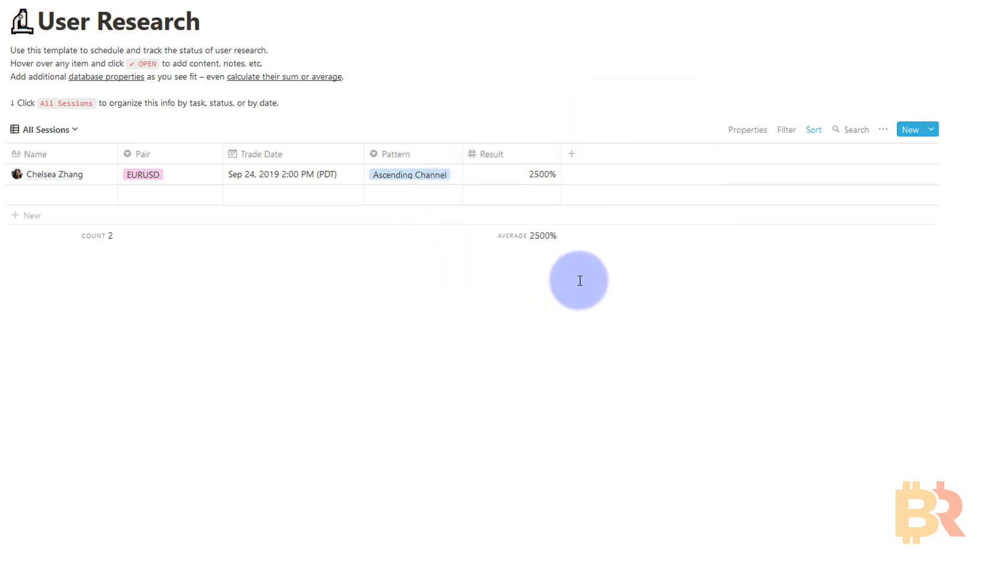
- Set the first entry's Result to 1% and change the Result column's calculation to Sum
click(544, 175)
drag(555, 174, 521, 174)
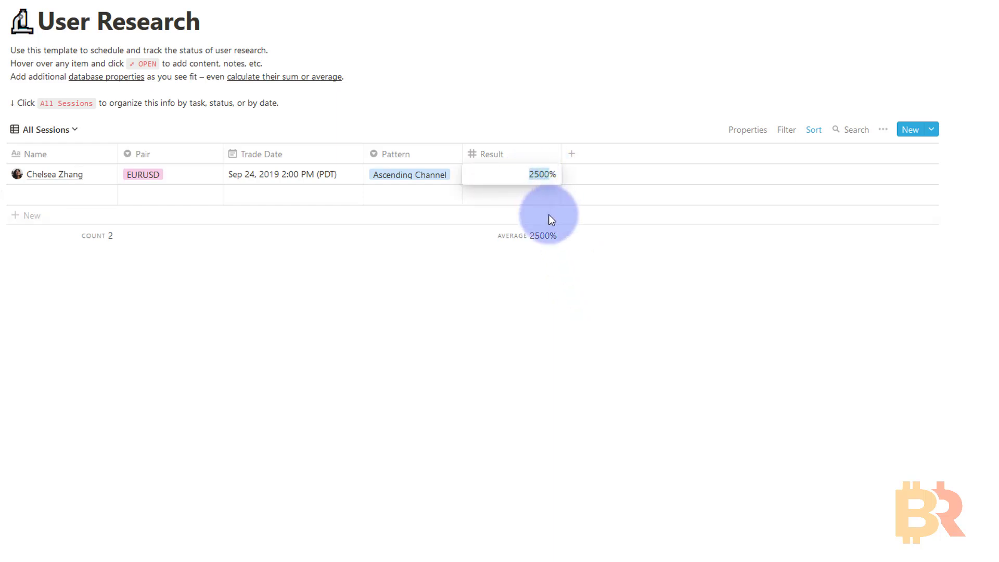
text(1%)
key(Escape)
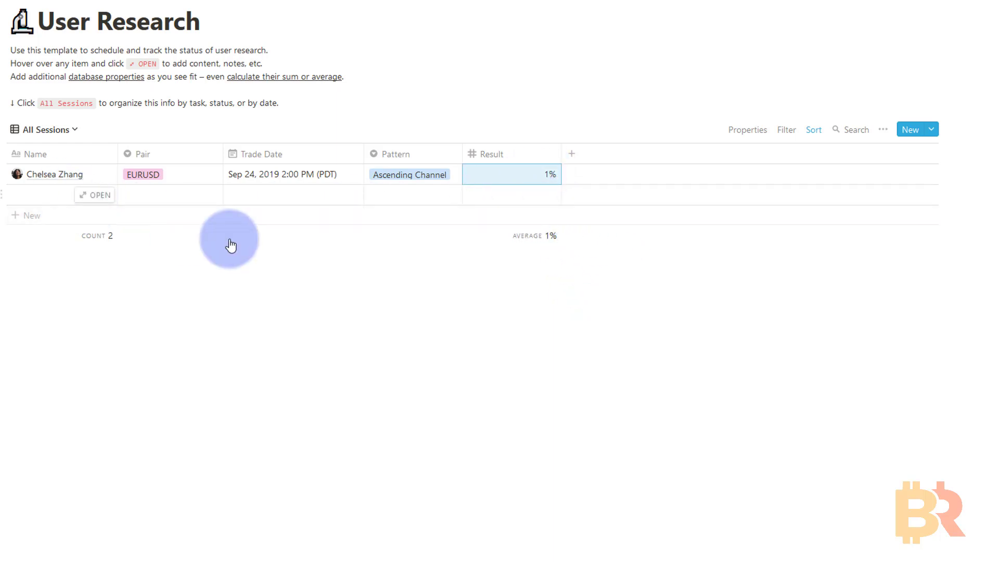
click(540, 239)
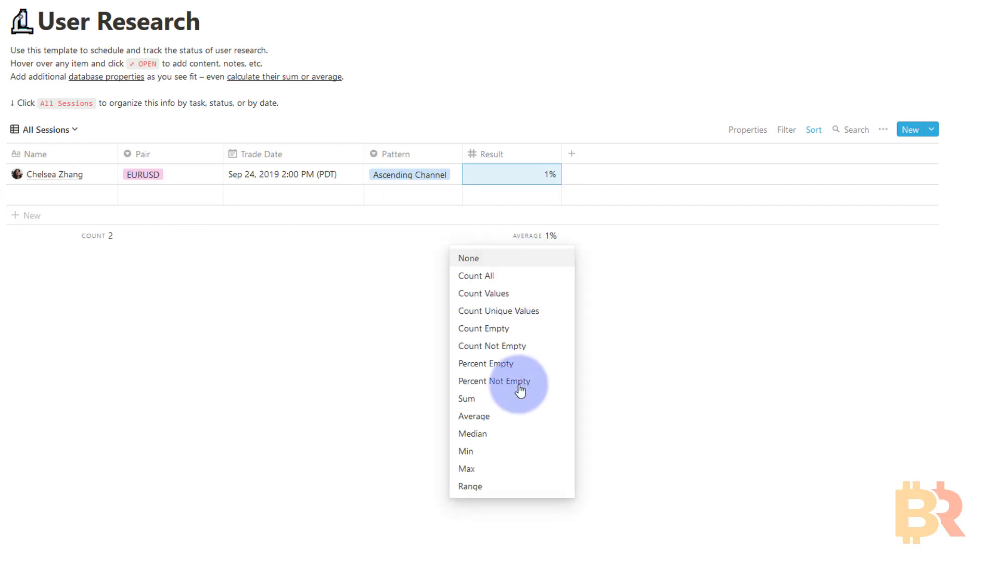
click(468, 398)
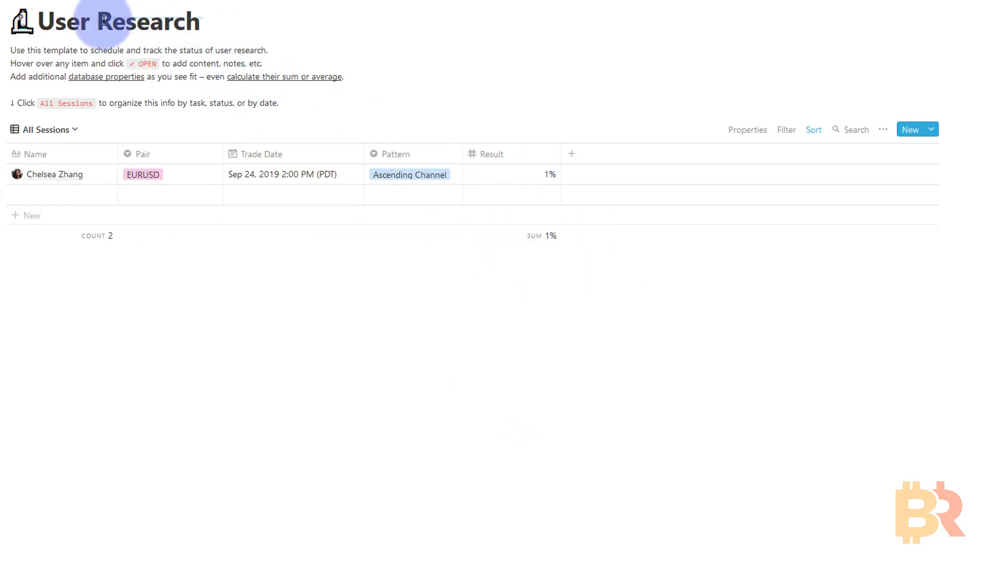
- Rename the page to "Trading Journal Oct. 2019" and change its icon to a rising green chart
drag(38, 25, 197, 26)
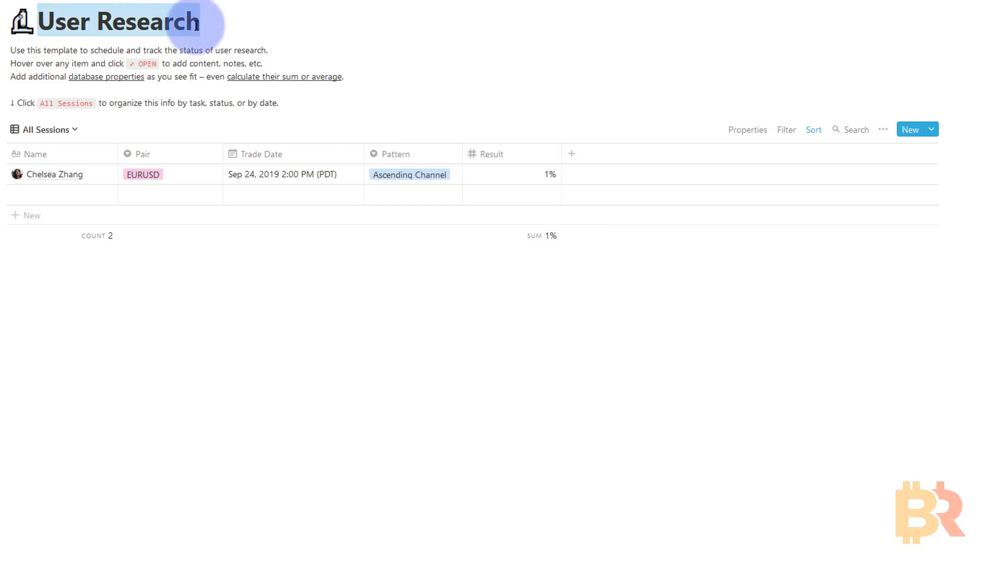
text(Trading JH)
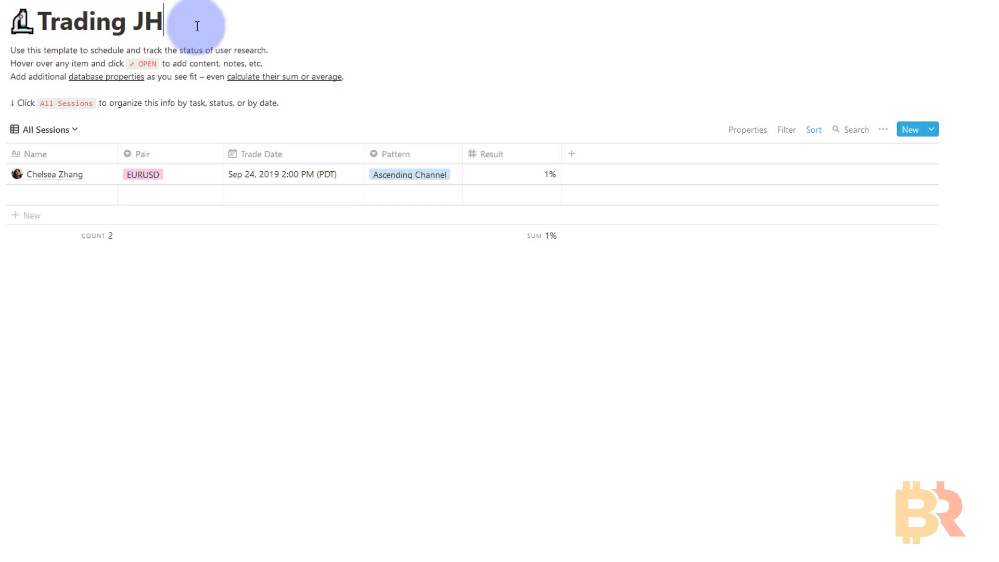
key(BackSpace)
text(ournal Oc)
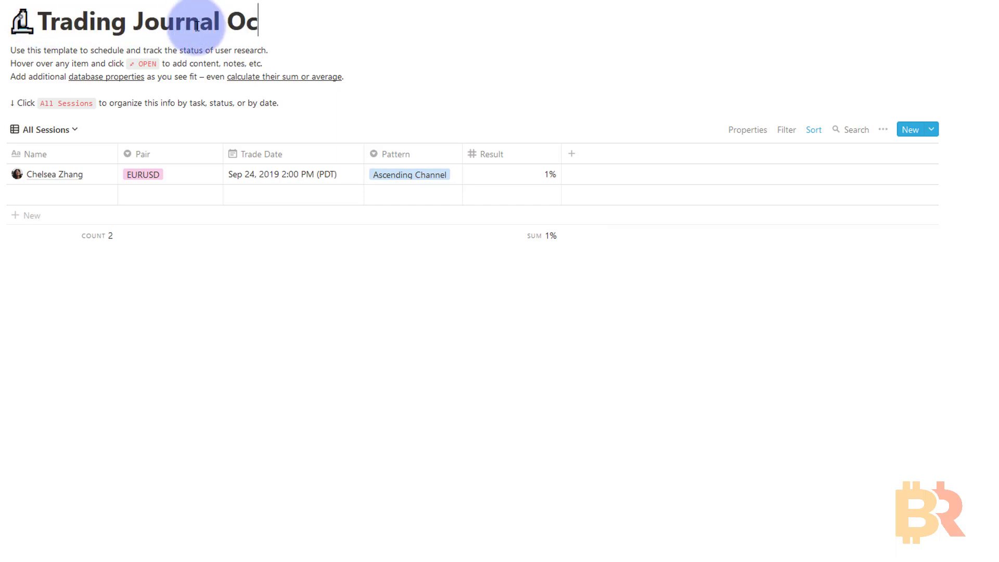
text(t. 2019)
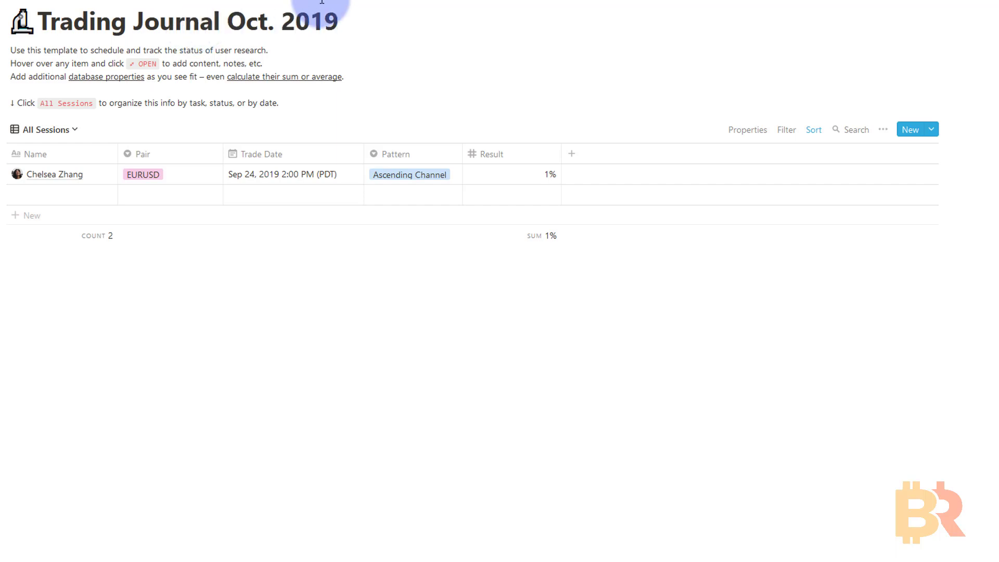
click(26, 24)
click(83, 47)
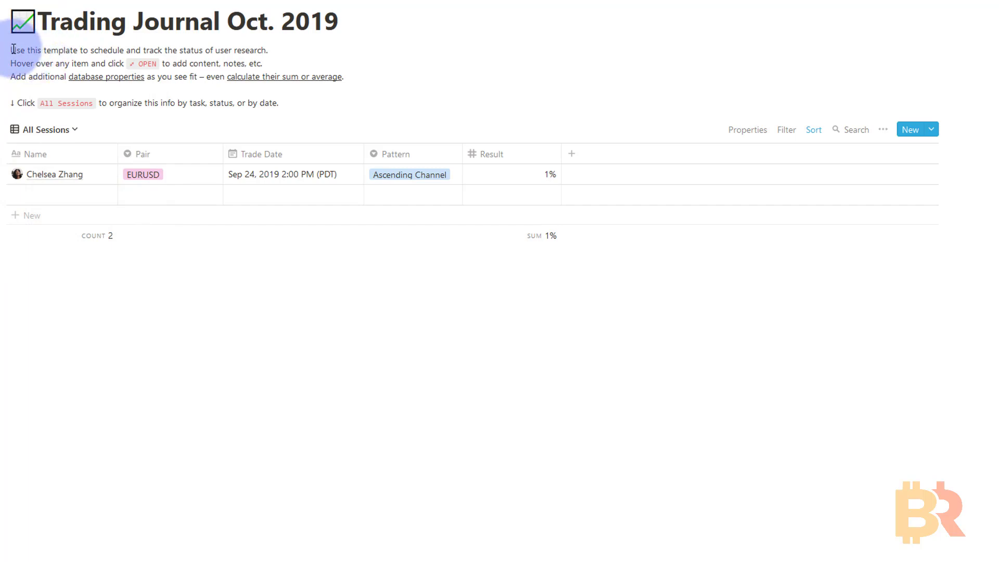
- Replace the three-line template description with "Trading Plan:" followed by empty lines numbered 1., 2. and 3
drag(10, 50, 350, 75)
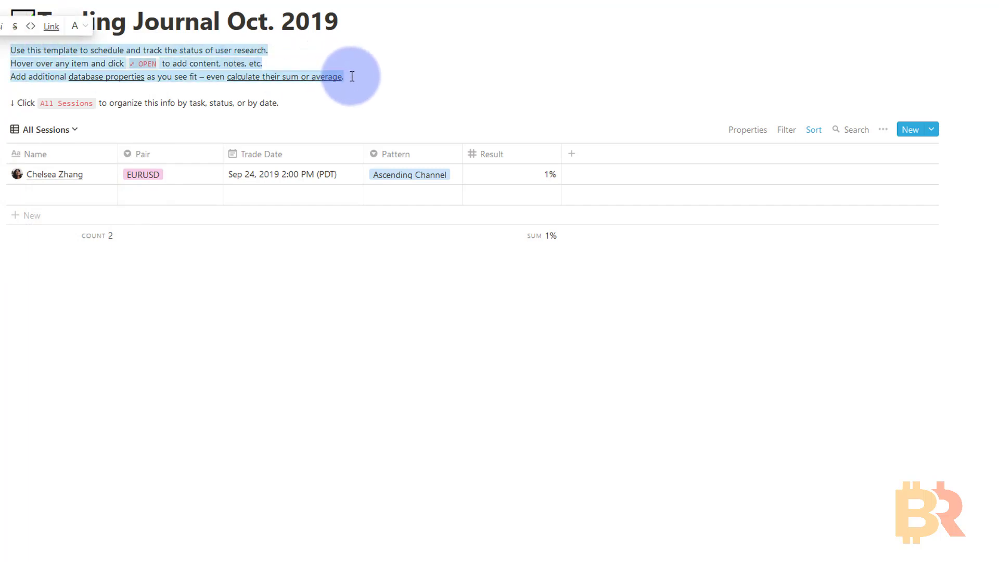
text(Trading Plan)
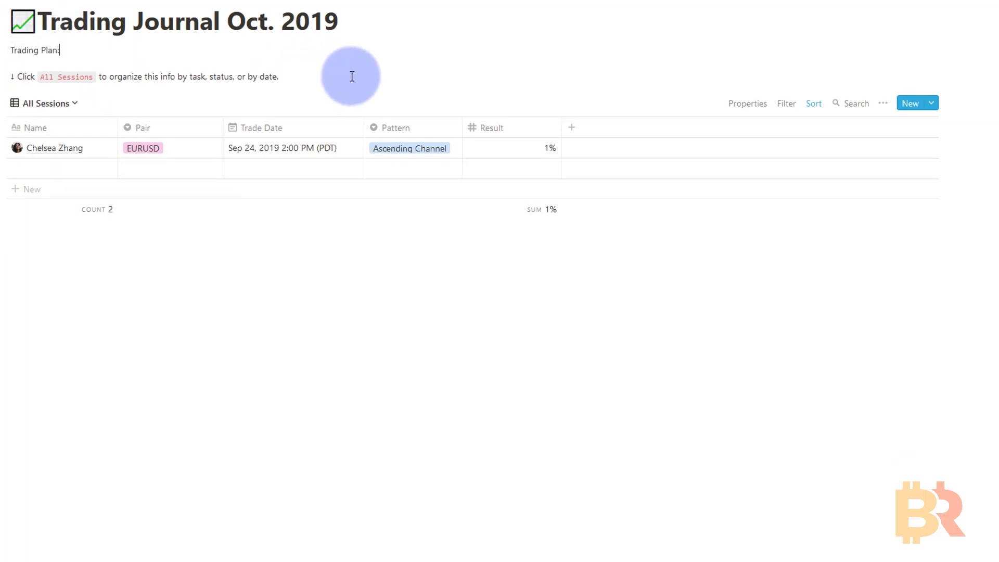
text(:)
key(Return)
text(1.)
key(Return)
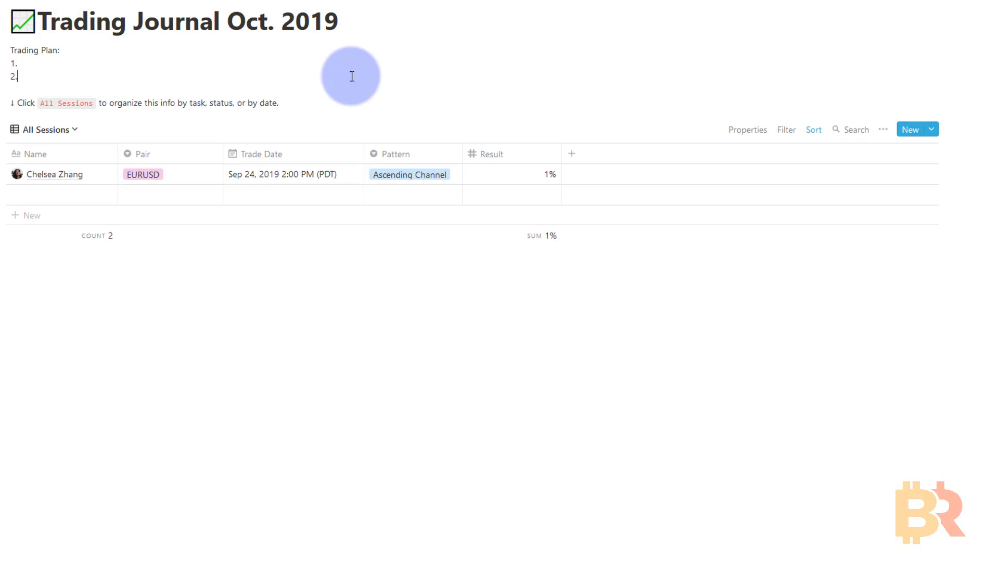
text(2.)
key(Return)
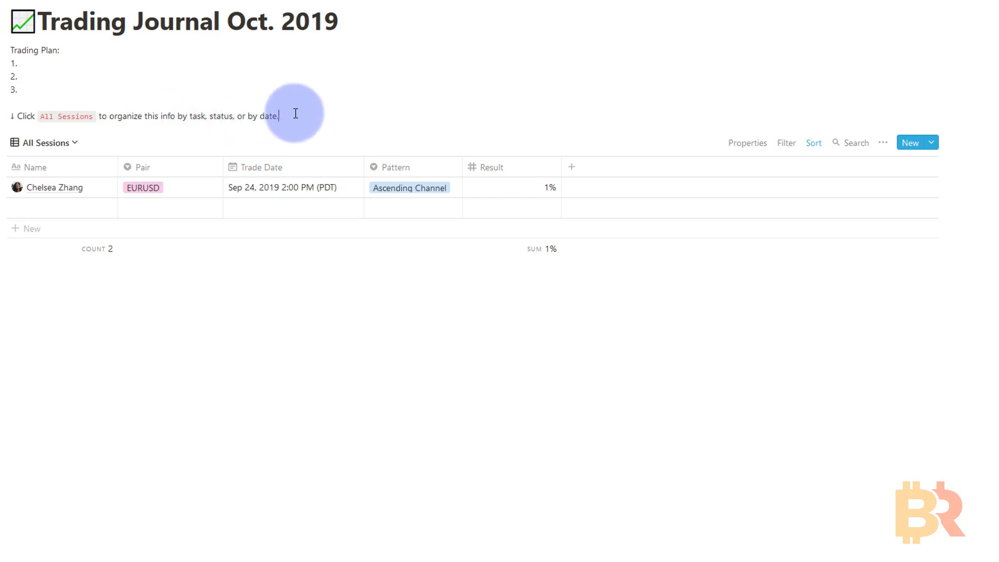
- Replace the All Sessions hint above the table with "Caution: don't take xyz trades"
drag(294, 111, 13, 113)
key(BackSpace)
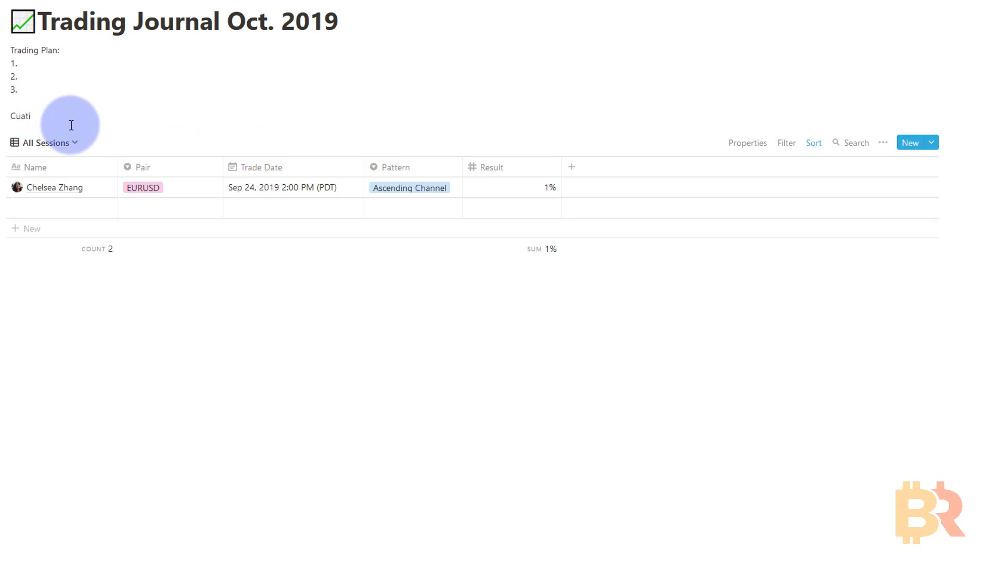
key(BackSpace)
key(BackSpace)
key(BackSpace)
key(BackSpace)
key(BackSpace)
key(BackSpace)
text(des)
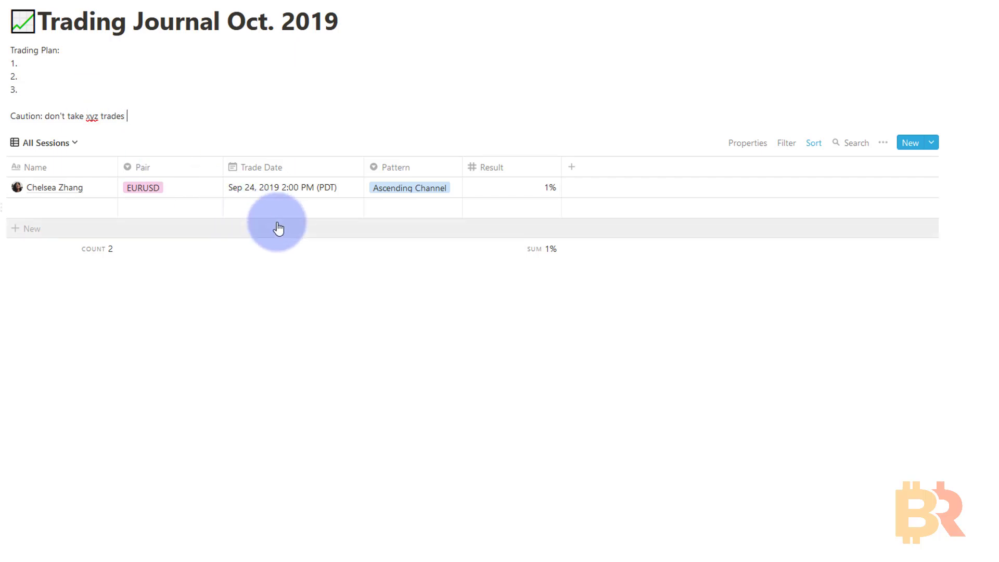
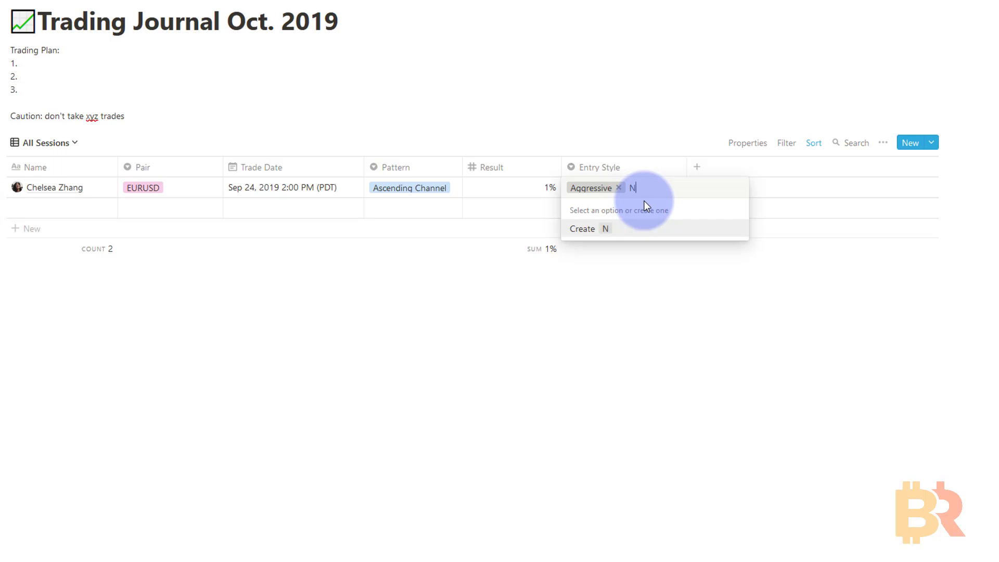
- Create the Entry Style options Neutral and Conservative from the first entry, leaving it set to Conservative
key(Return)
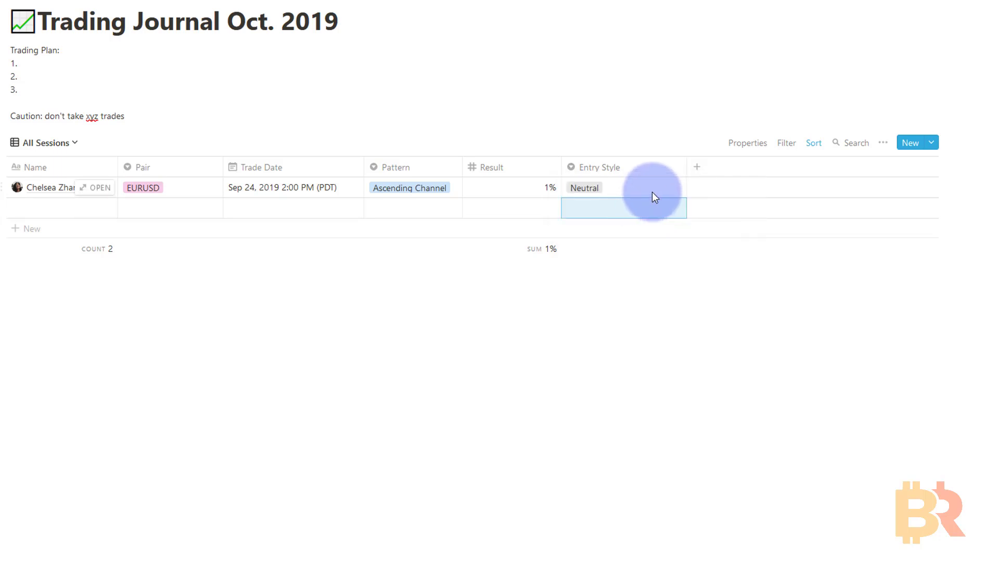
click(651, 192)
text(Conservative)
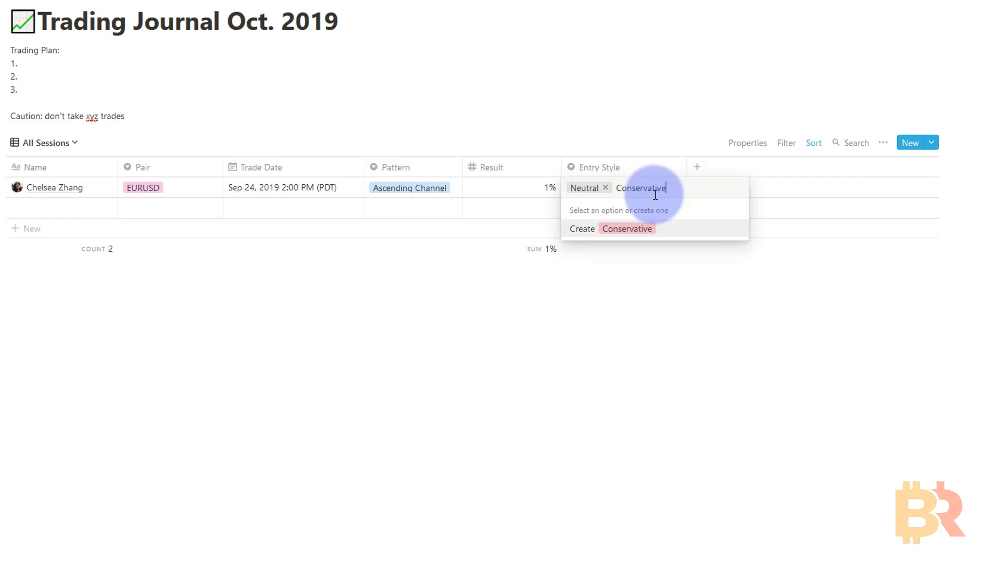
key(Return)
click(713, 263)
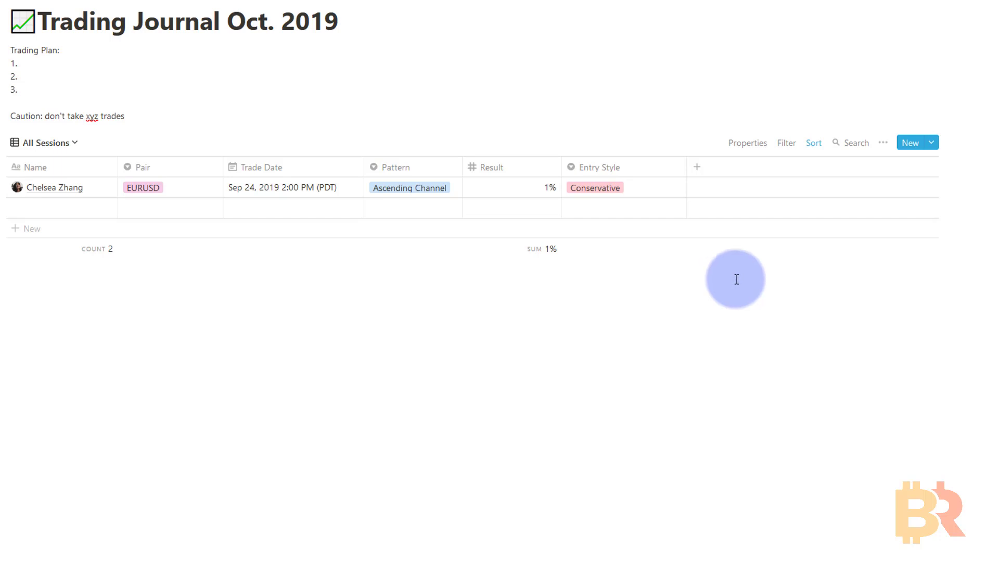
click(645, 191)
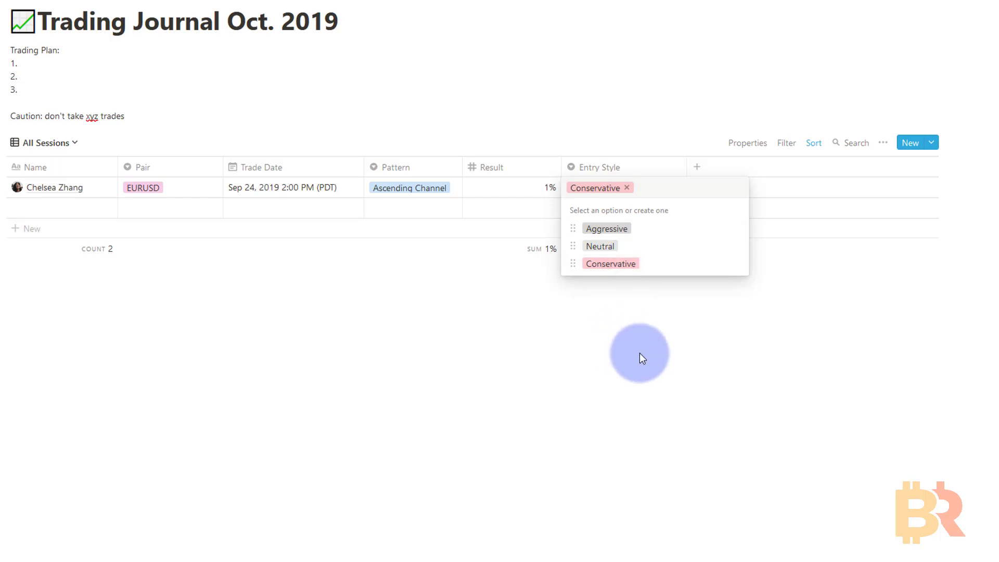
click(638, 352)
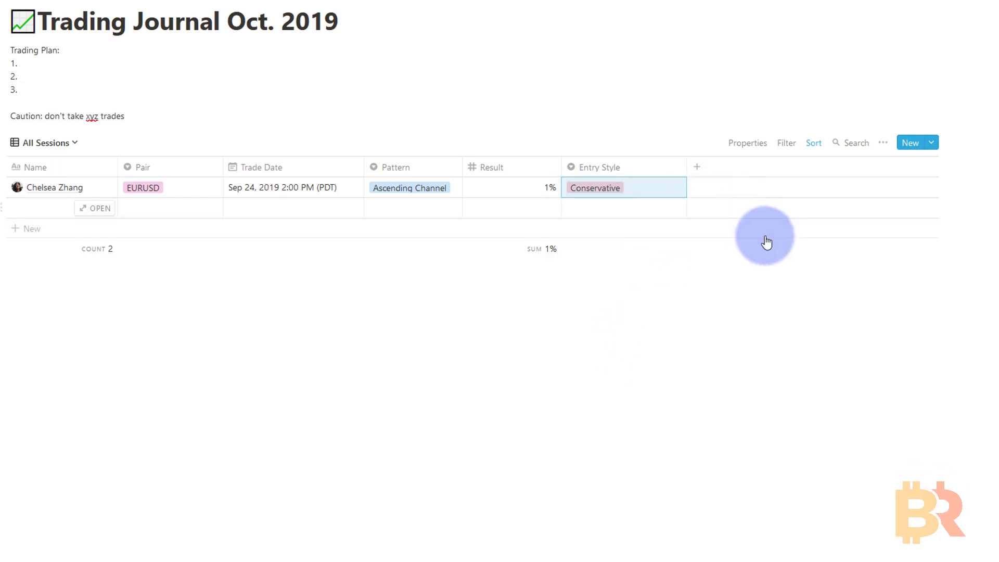
click(654, 194)
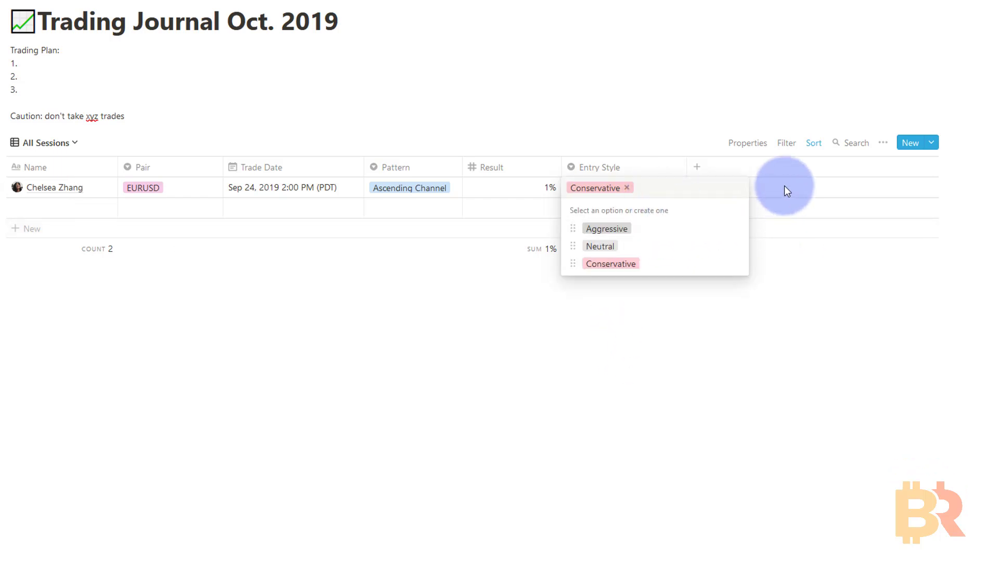
key(Escape)
- Add a Review Status property after Entry Style and set its property type to Select
click(795, 169)
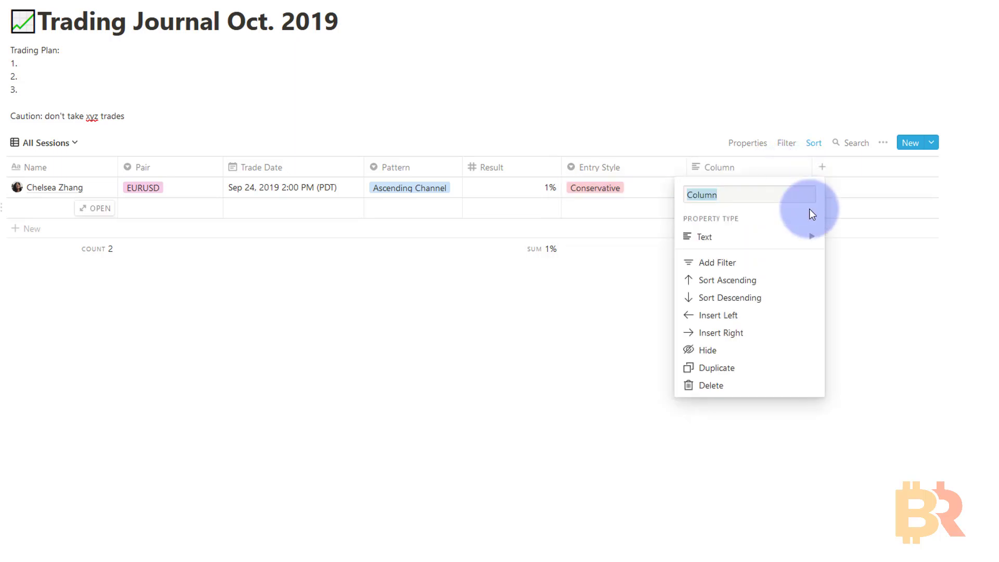
text(Review Status)
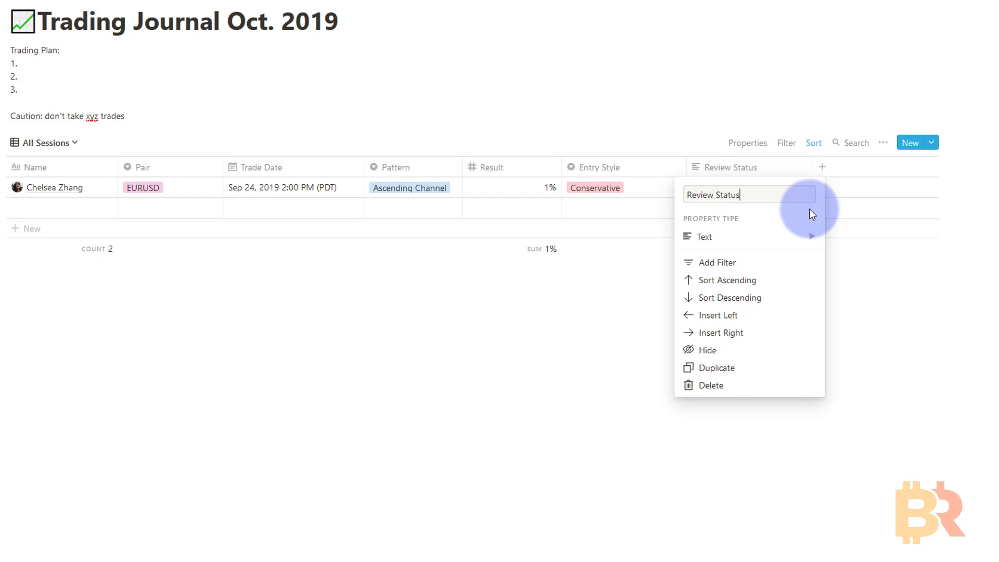
key(Return)
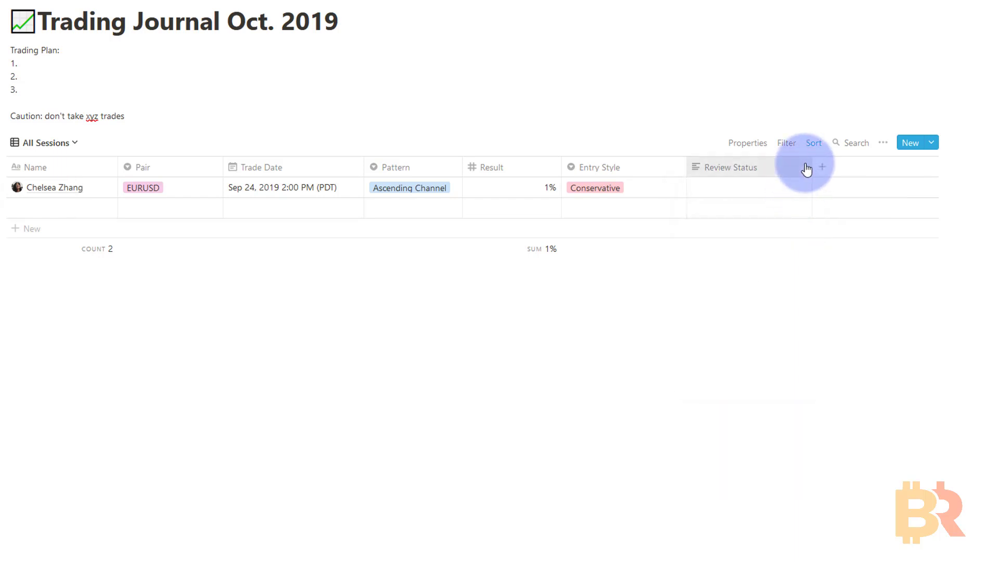
click(804, 167)
click(796, 237)
click(857, 159)
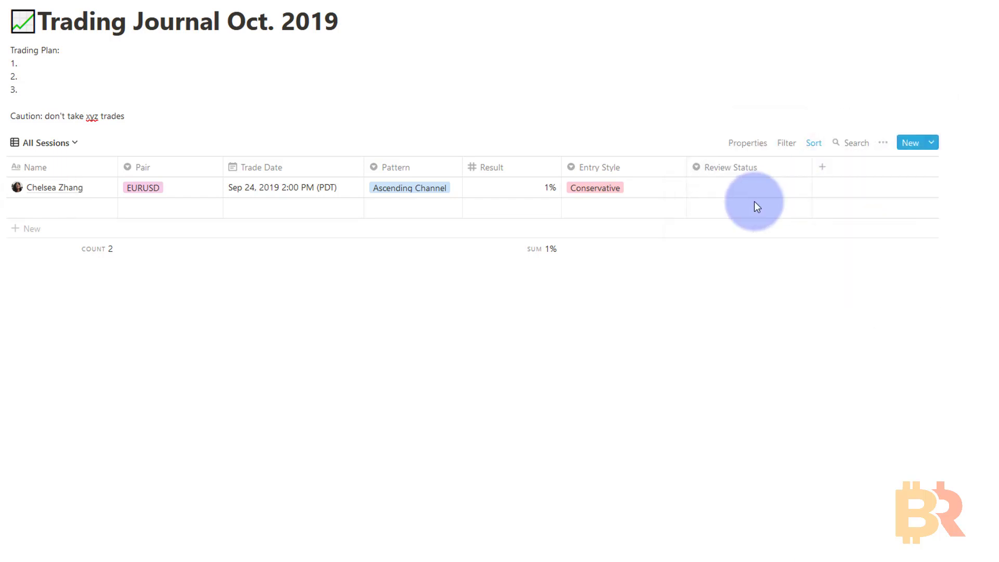
- Create the Review Status options Open and Closed from the first entry
click(753, 188)
text(Open,)
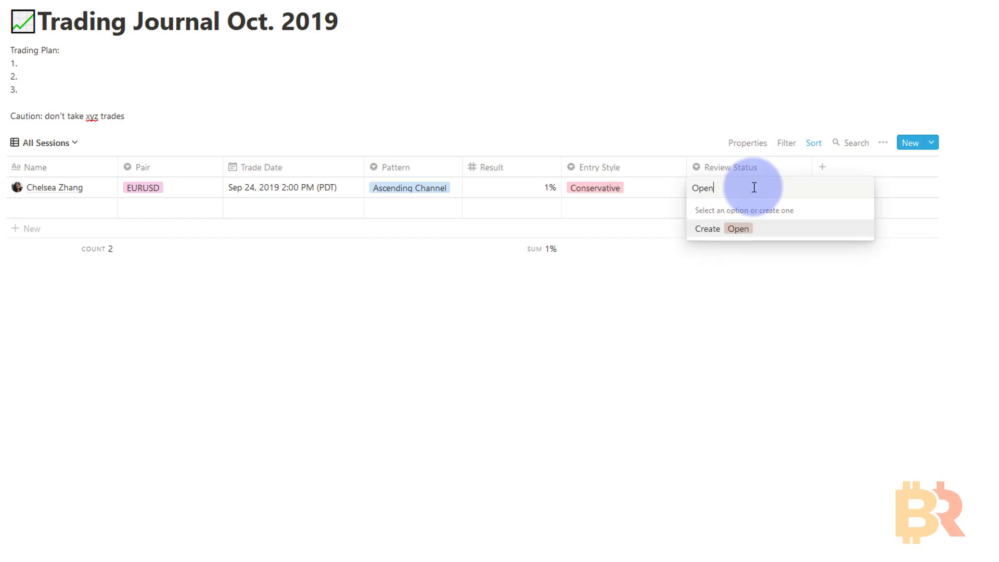
key(Return)
click(753, 187)
text(Closed)
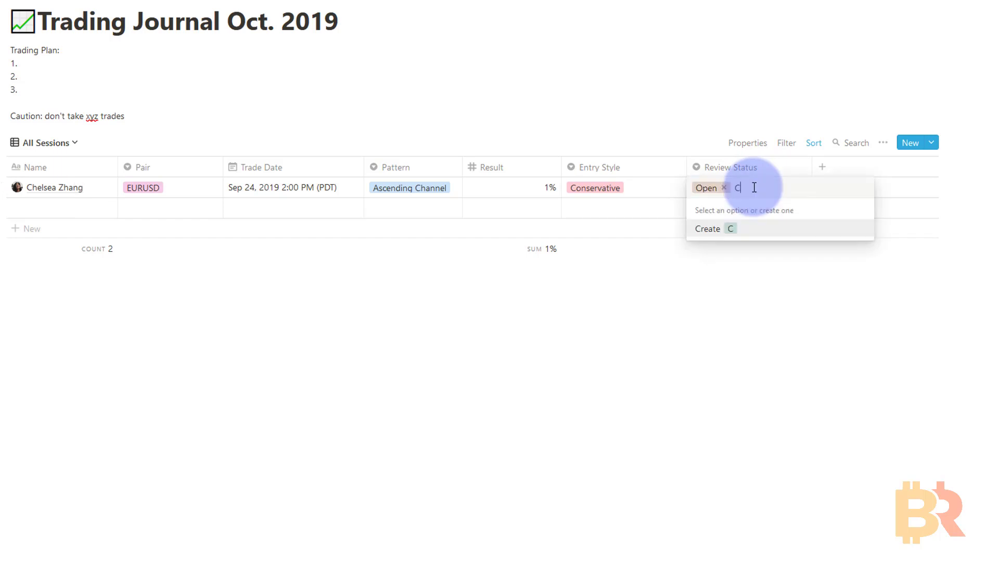
key(Return)
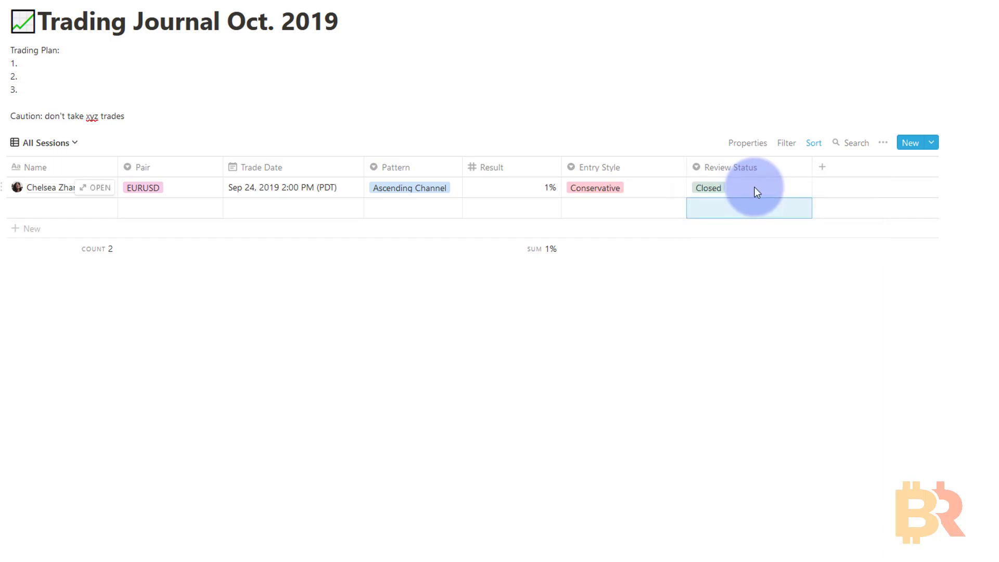
- Create two more Review Status options from the first entry, 1st Review and 2nd Review, leaving it set to 2nd Review
click(754, 187)
text(1st Revi)
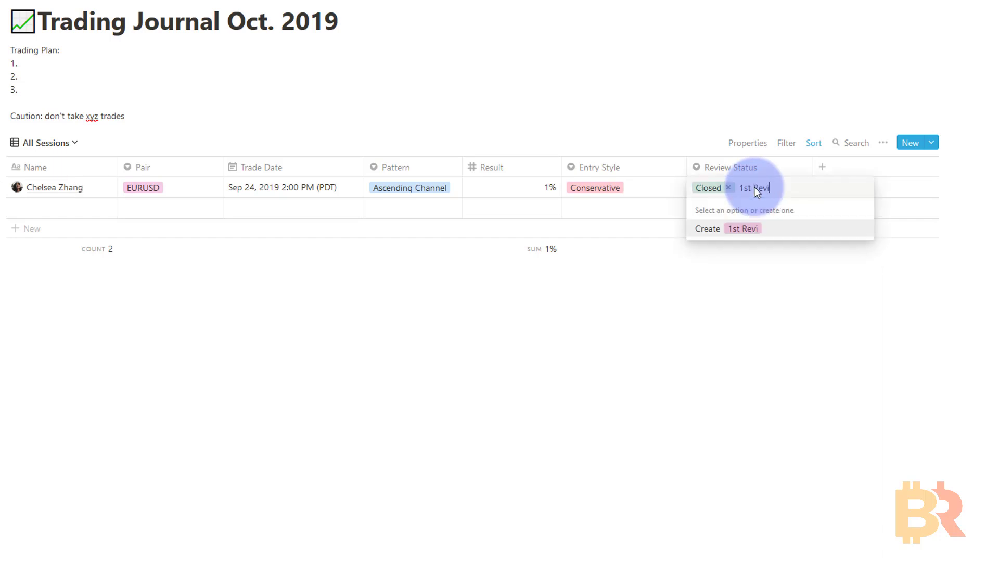
text(ew)
key(Return)
click(754, 189)
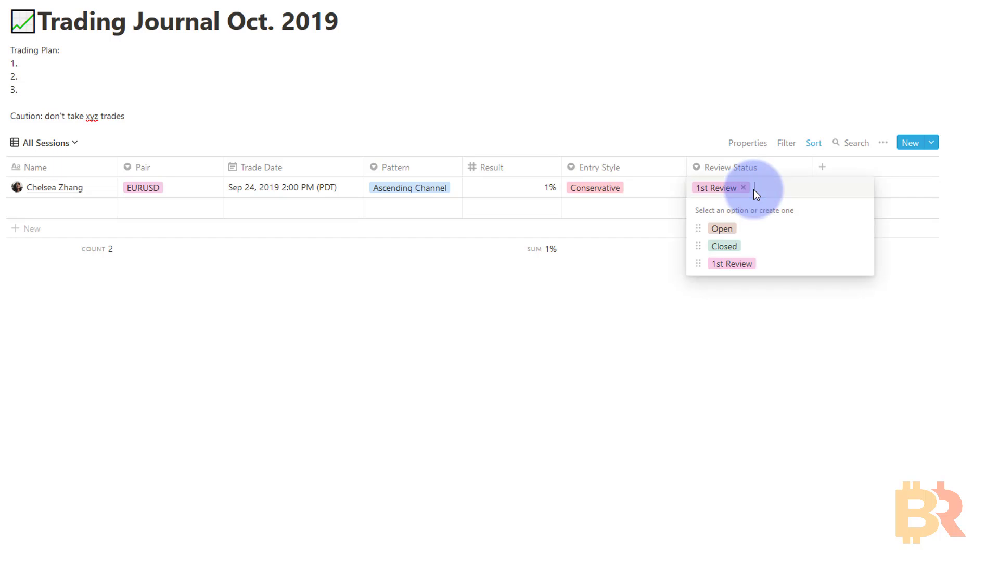
text(2nd Review)
key(Return)
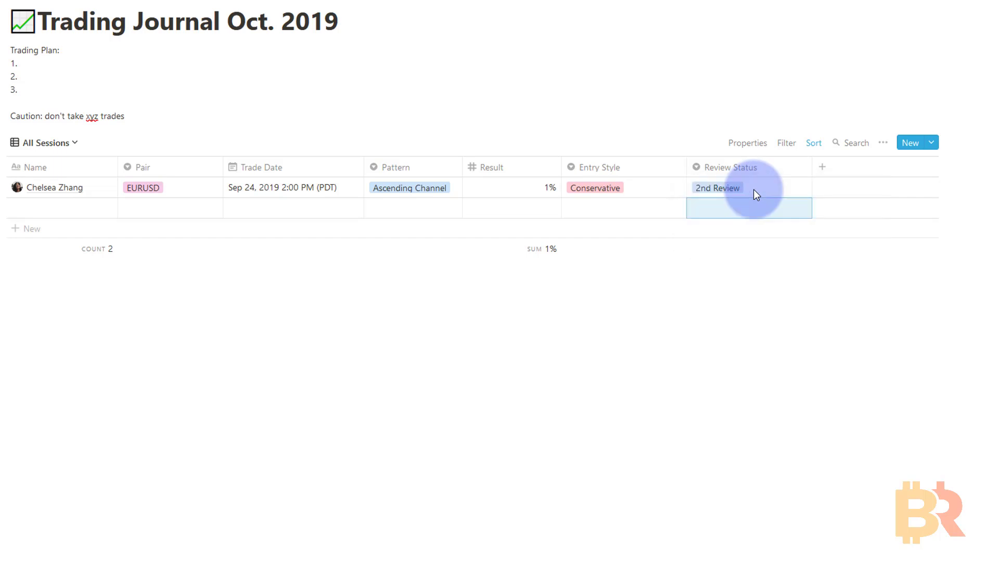
- Switch the first entry's Review Status through Open, Closed and 1st Review, and set it back to 2nd Review
click(754, 190)
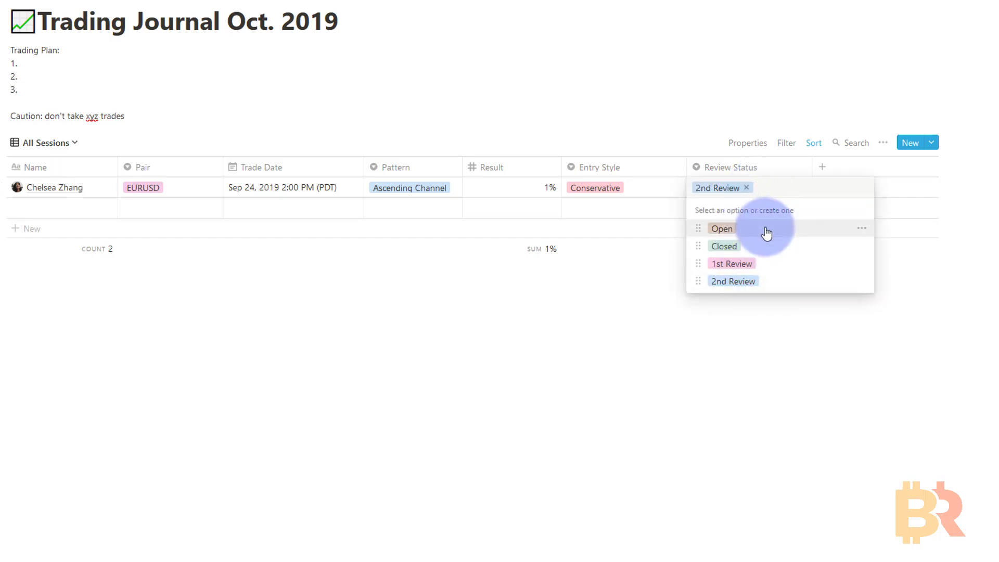
click(766, 233)
click(788, 186)
click(742, 247)
click(766, 194)
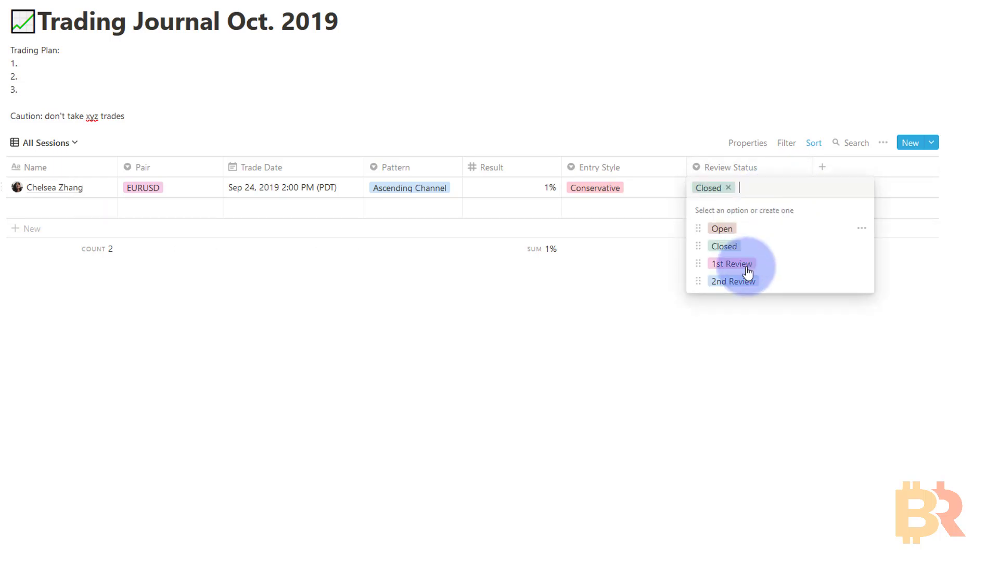
click(782, 269)
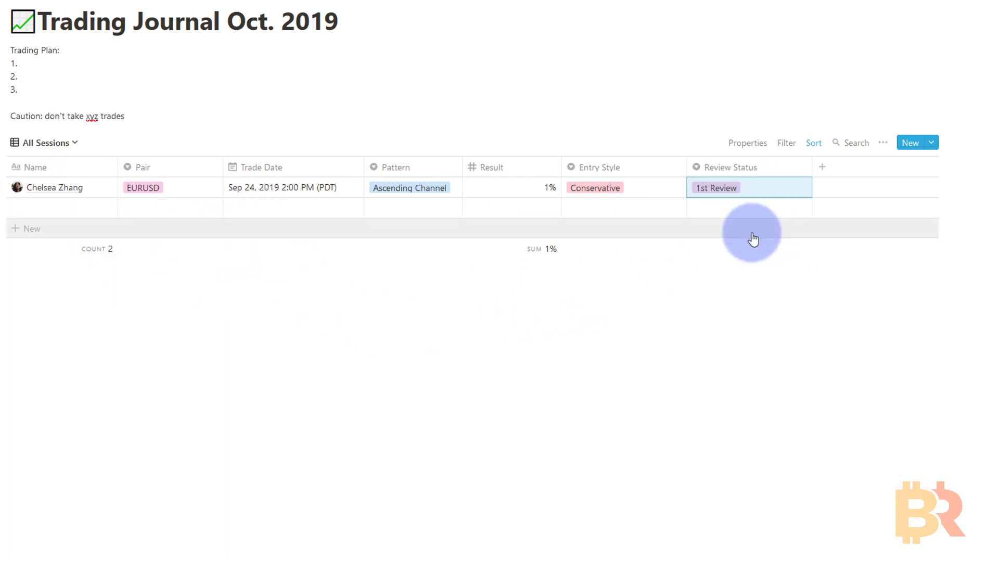
click(768, 186)
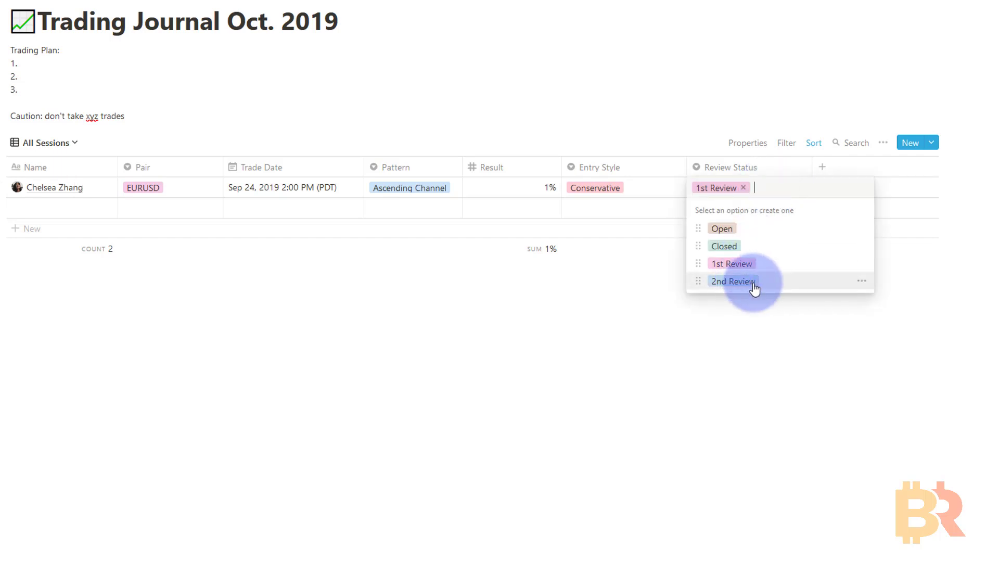
click(733, 281)
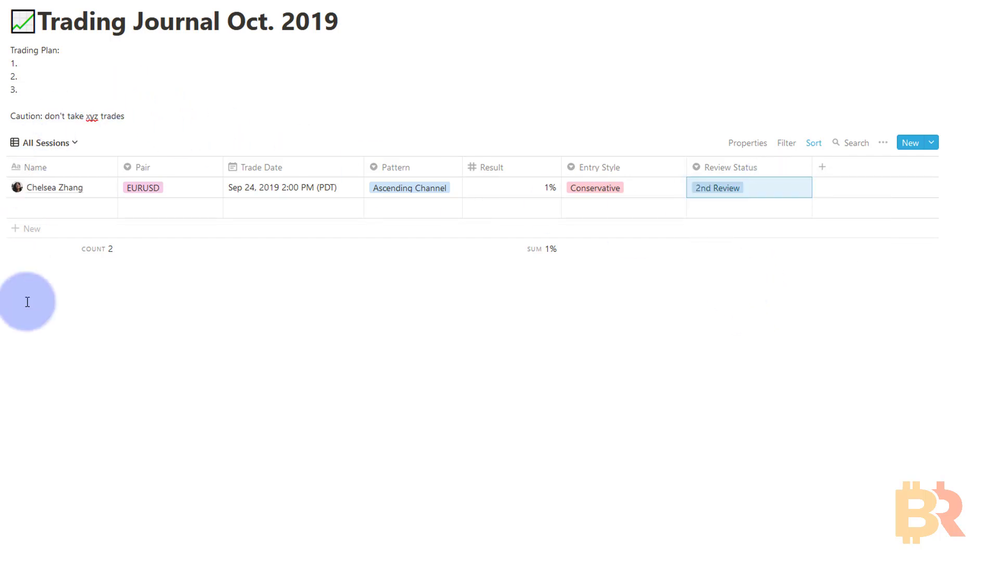
- Rename the 2nd Review option of Review Status as Final Review
click(766, 191)
click(861, 281)
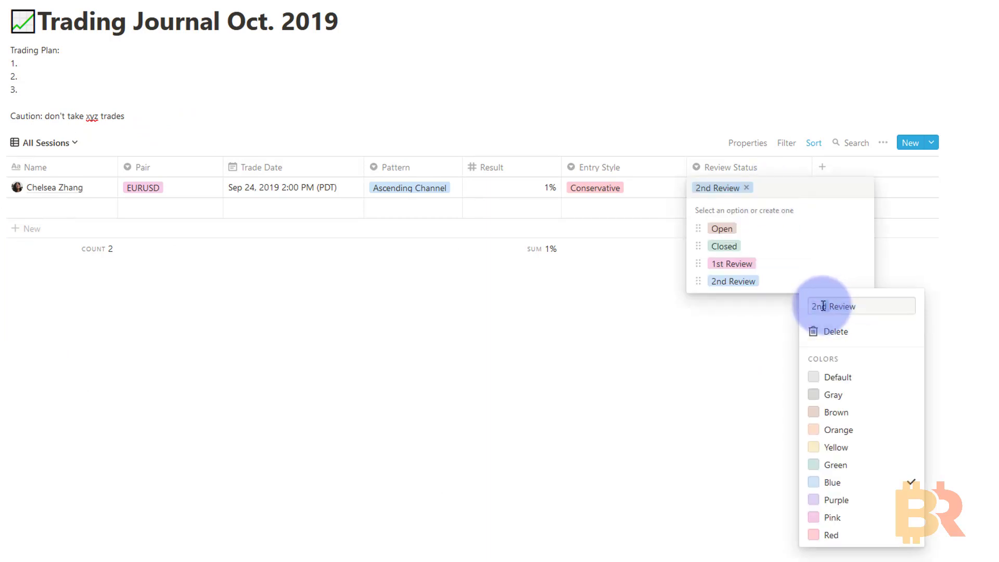
click(829, 306)
key(BackSpace)
key(BackSpace)
key(BackSpace)
text(Final)
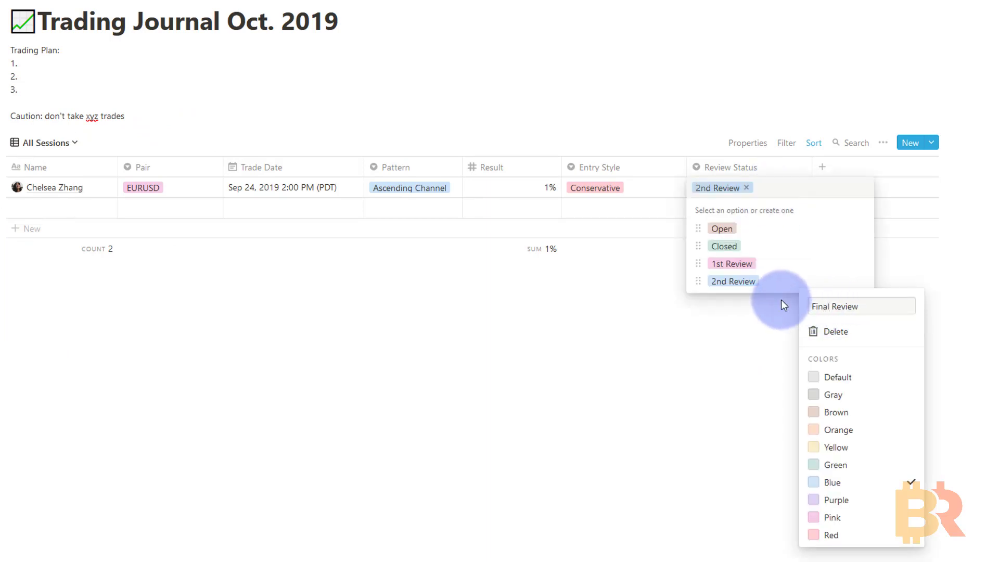
key(Return)
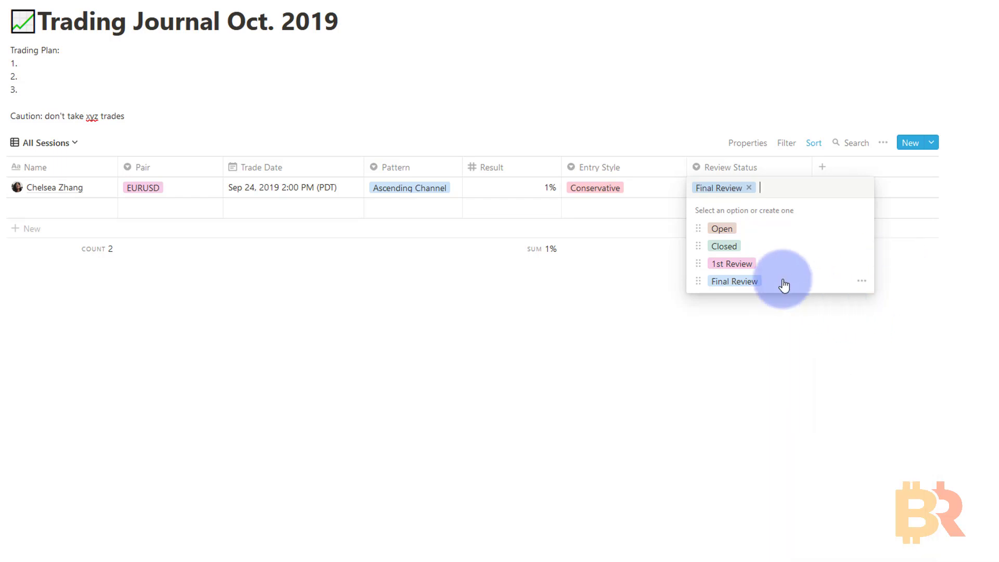
click(935, 327)
click(804, 286)
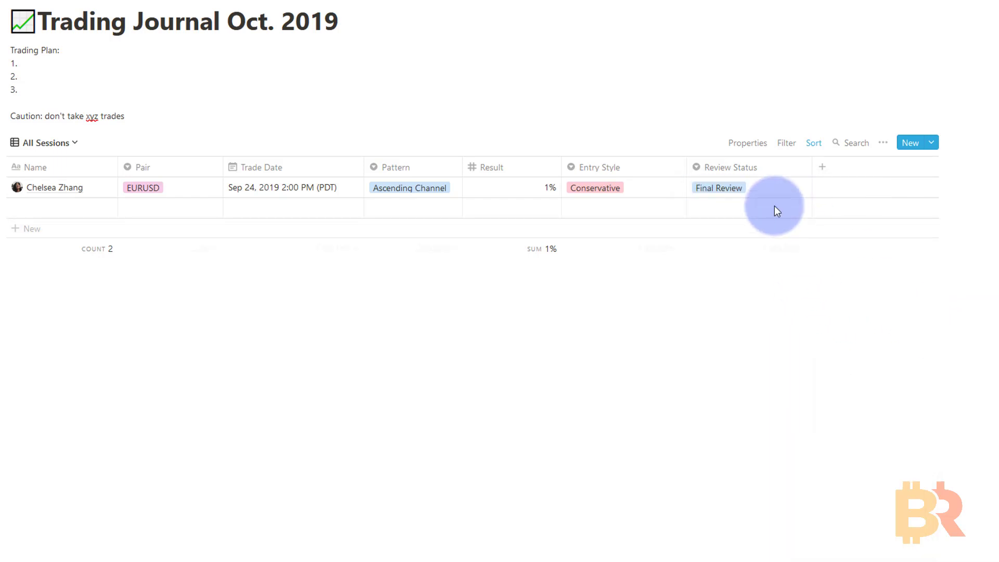
- Add a Confirmations property after Review Status and set its property type to Multi-Select
click(857, 171)
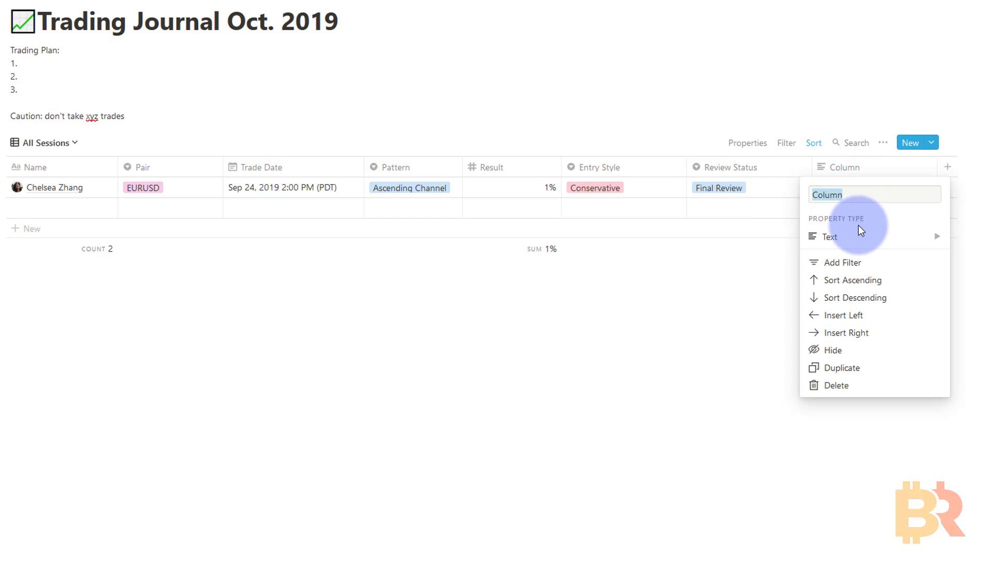
text(Confirmations)
mouse_move(939, 237)
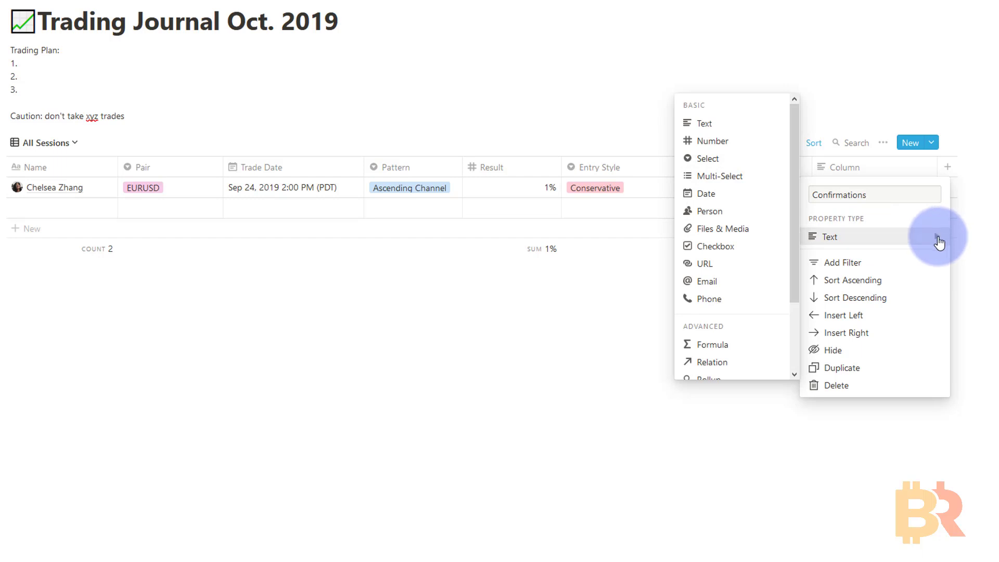
click(734, 176)
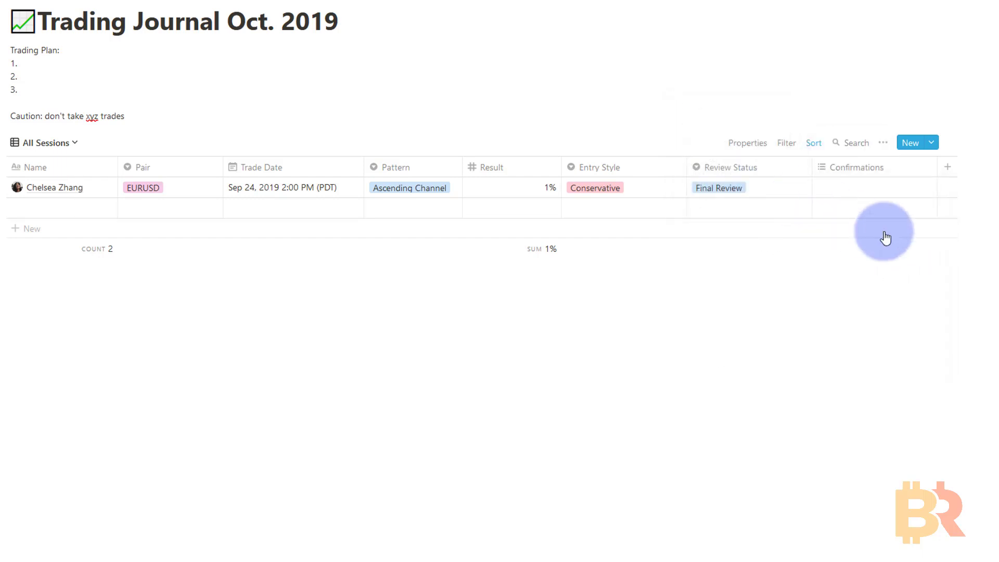
- Create the first entry's Confirmations options Retrace candle, Double Top, Three Touches, High Test Candle, Evening/Morning Star Formation, Double Bottom, Arcing Nature and Rage Entry
click(862, 187)
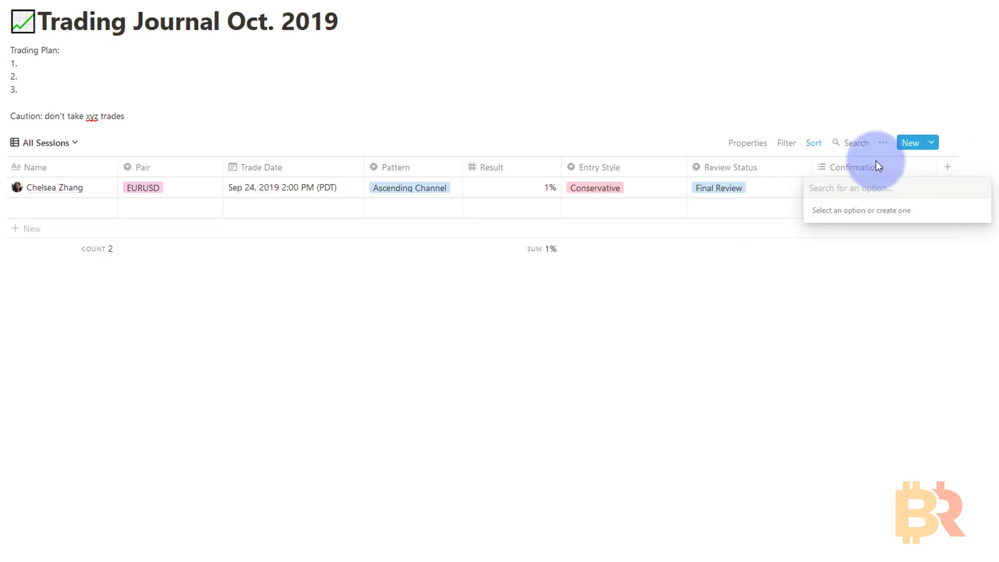
text(Retrace)
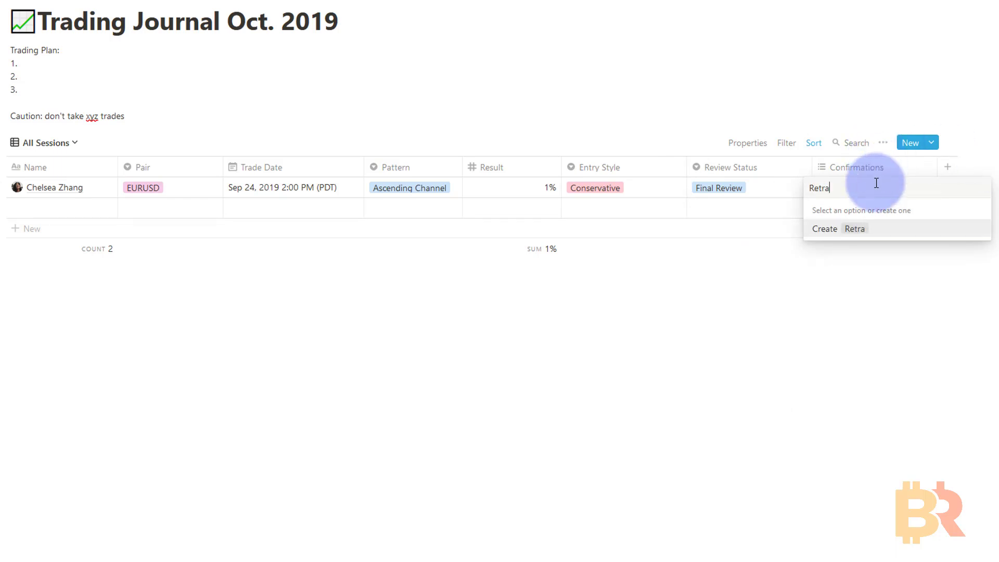
text(Rage E)
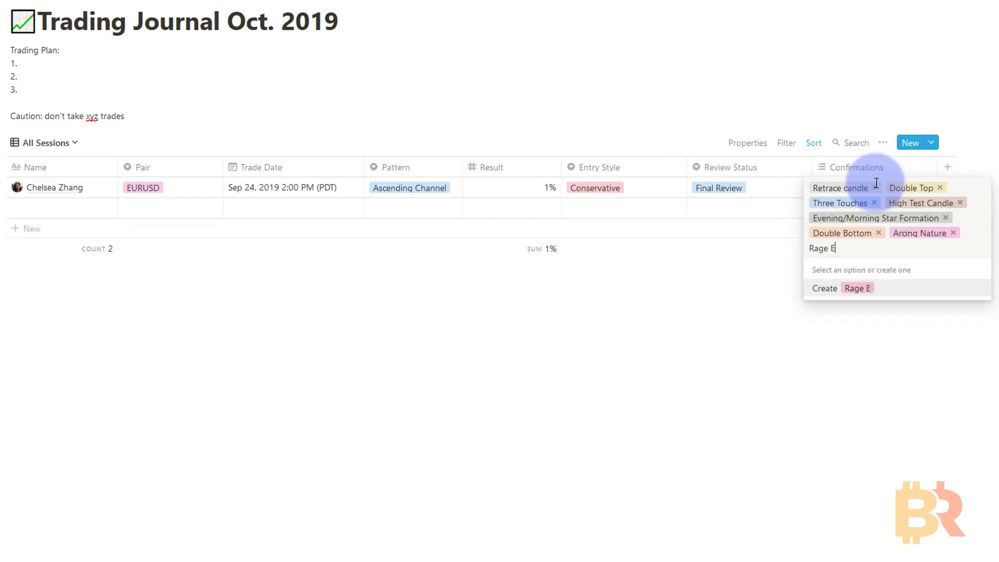
text(ntry)
key(Return)
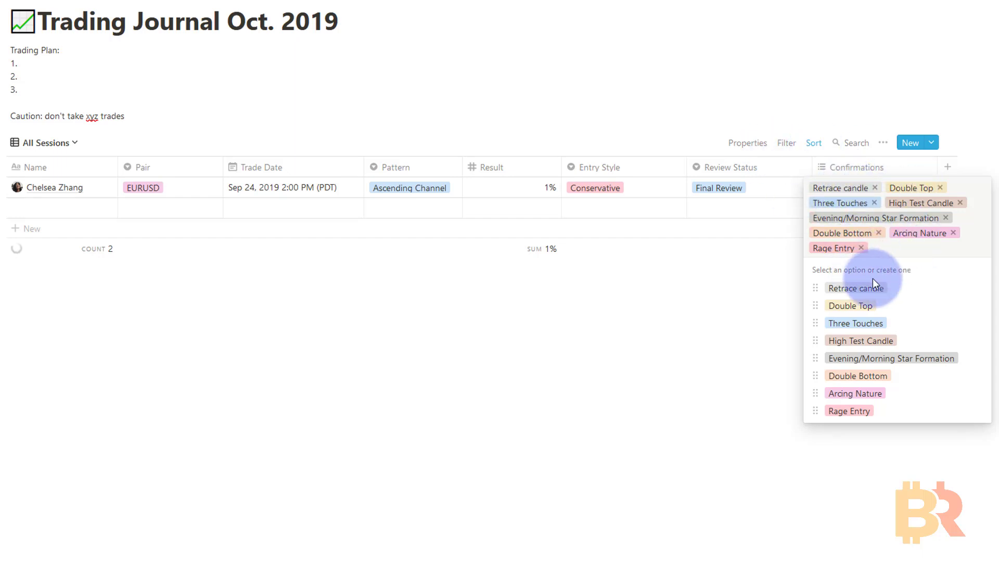
- Clear all the confirmations assigned to the first entry, keeping the options available in the list
click(862, 247)
click(878, 233)
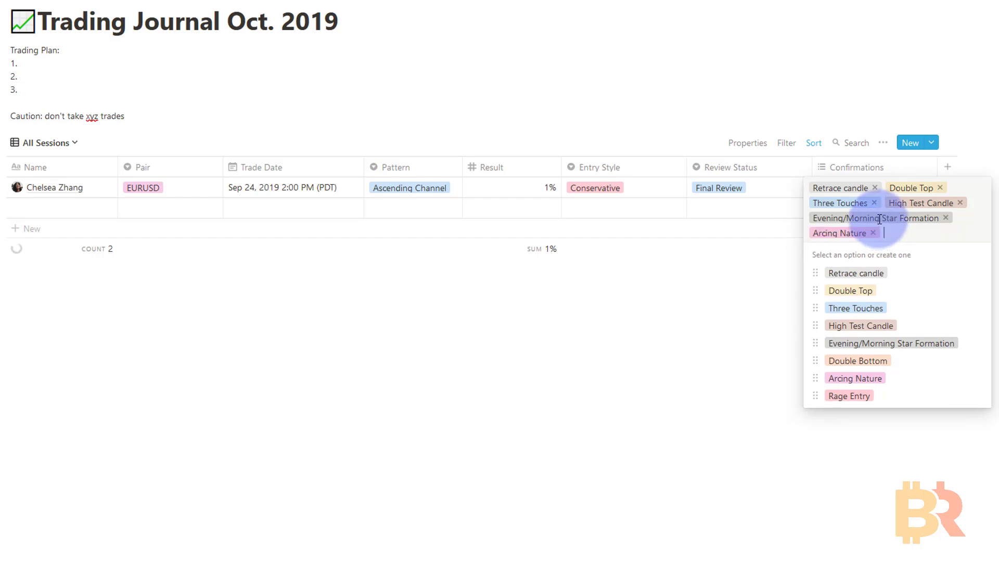
click(874, 202)
key(BackSpace)
key(BackSpace)
key(BackSpace)
key(BackSpace)
key(BackSpace)
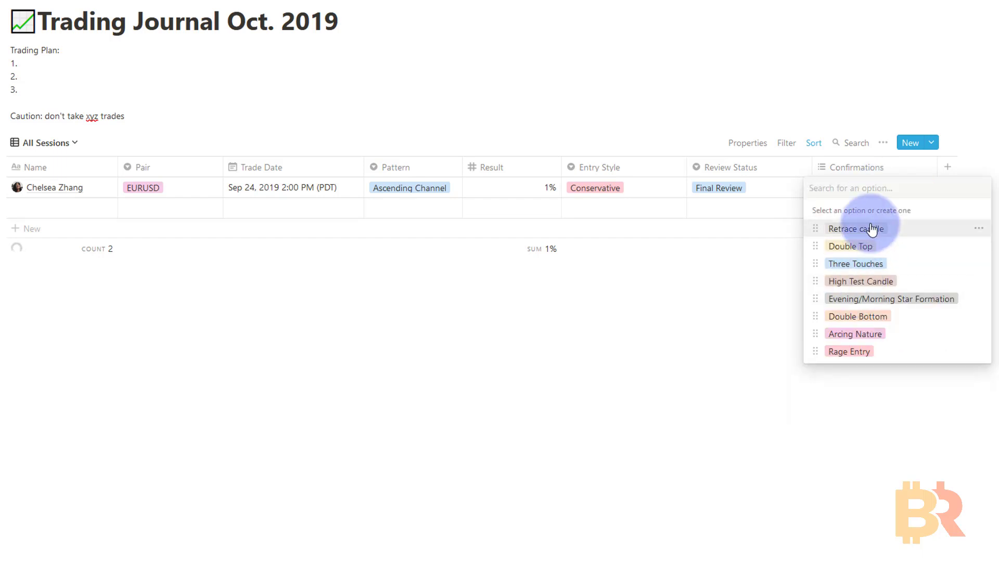
- Assign the confirmations Retrace candle and Evening/Morning Star Formation to the first entry
click(872, 229)
click(915, 305)
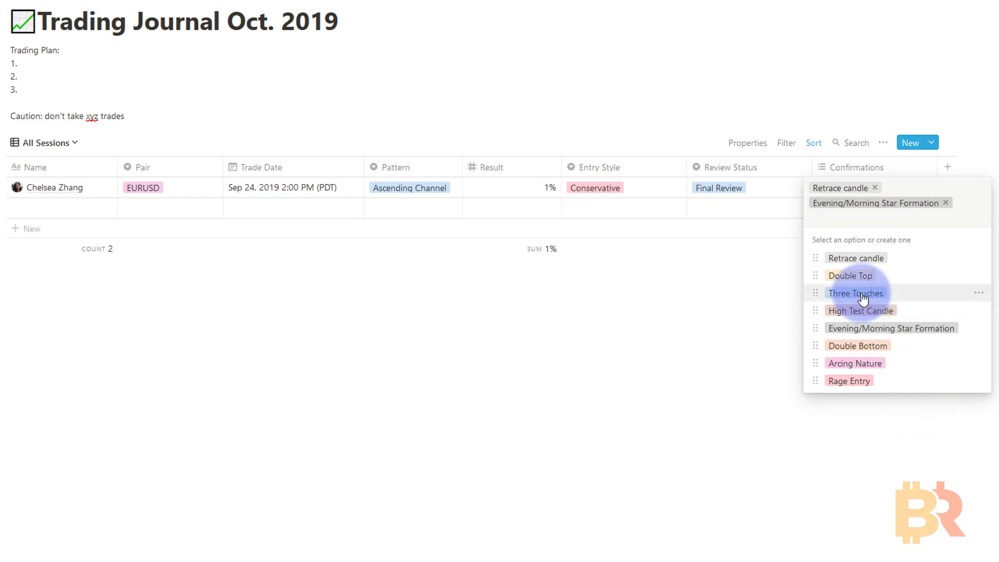
click(832, 294)
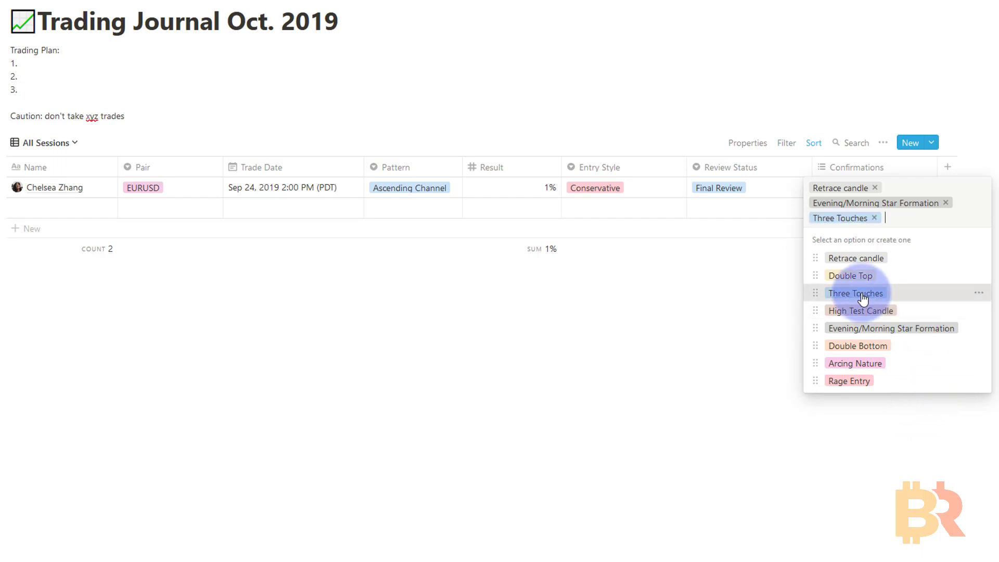
click(875, 219)
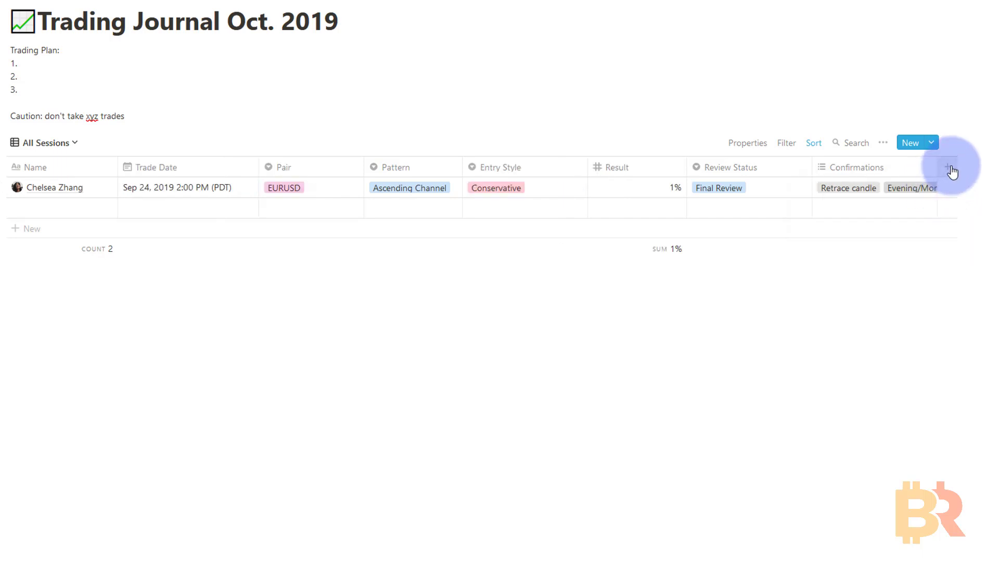
- Add an SL Pips text property after Confirmations and enter 15 for the first entry
click(948, 167)
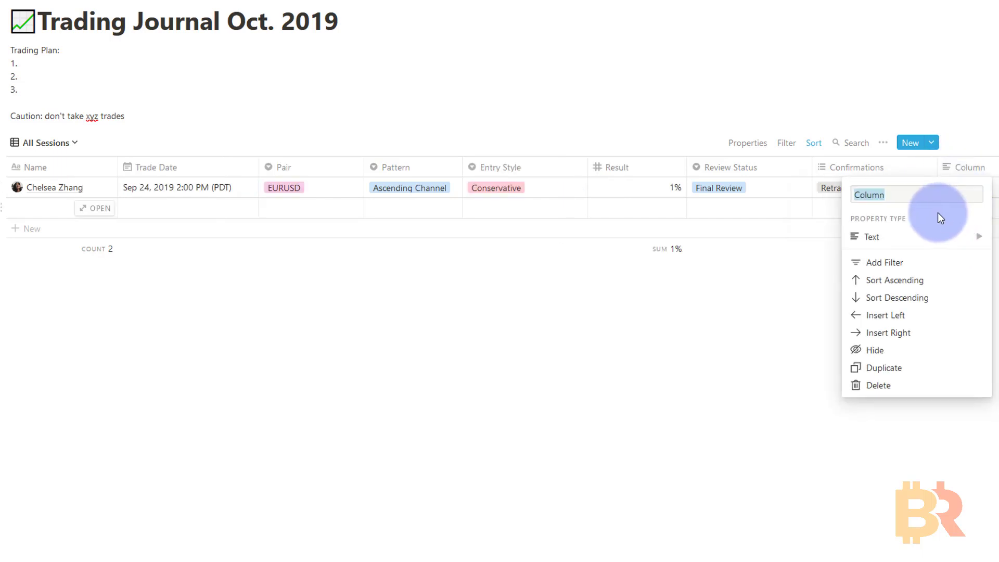
text(SL P()
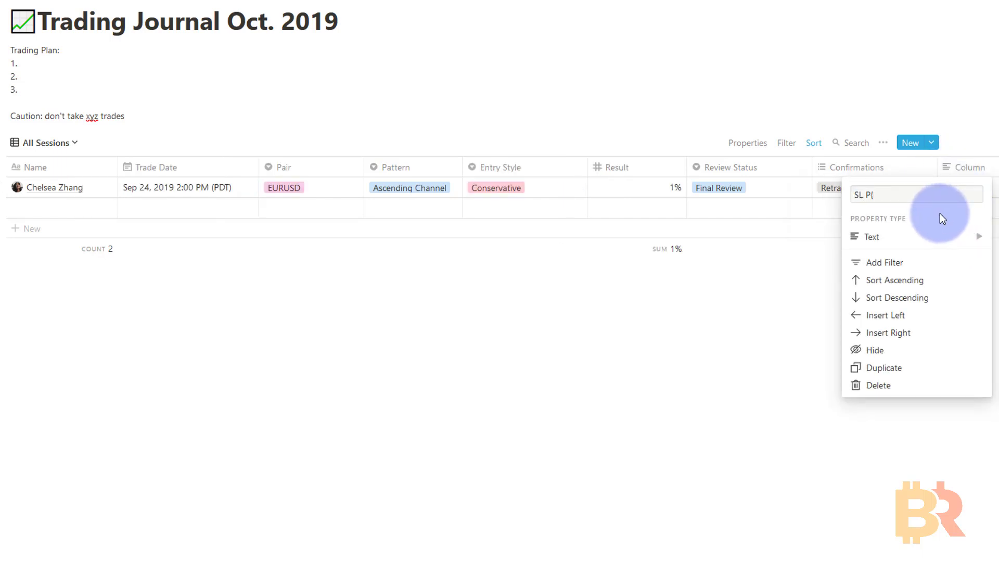
key(BackSpace)
text(ips)
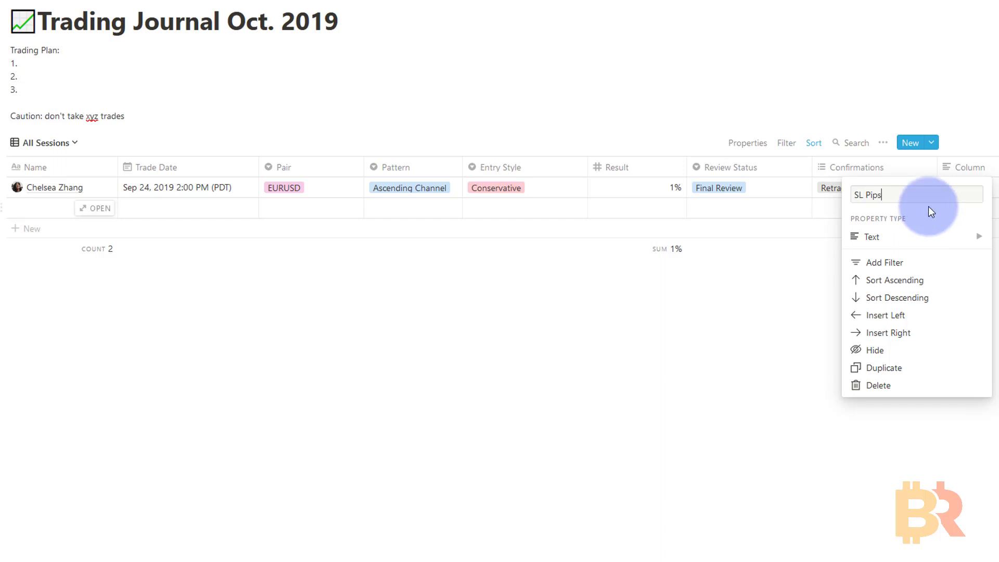
key(Return)
click(972, 192)
text(15)
click(914, 388)
- Narrow the Entry Style and Result columns to fit their contents
mouse_move(792, 265)
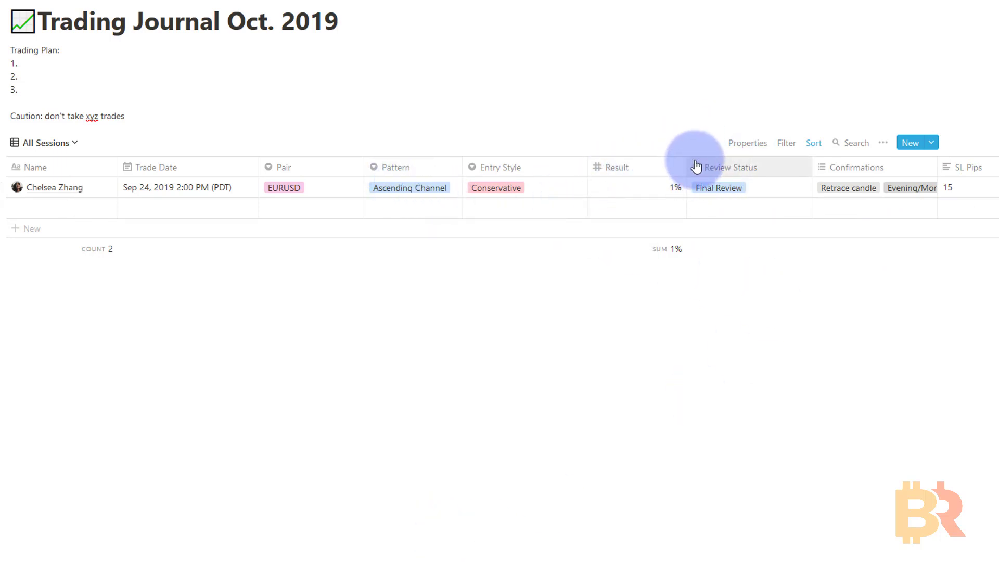
drag(587, 167, 548, 167)
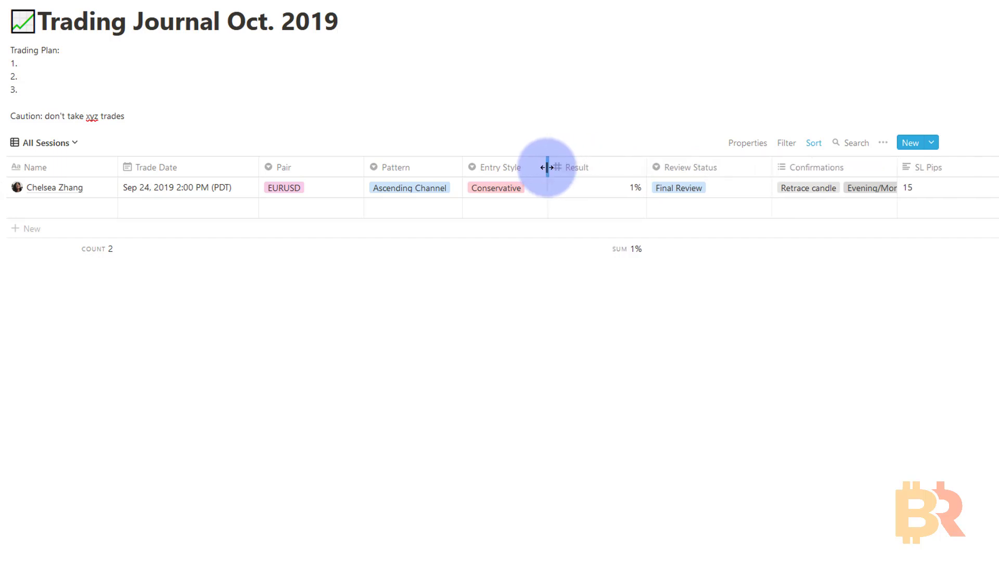
drag(646, 167, 604, 174)
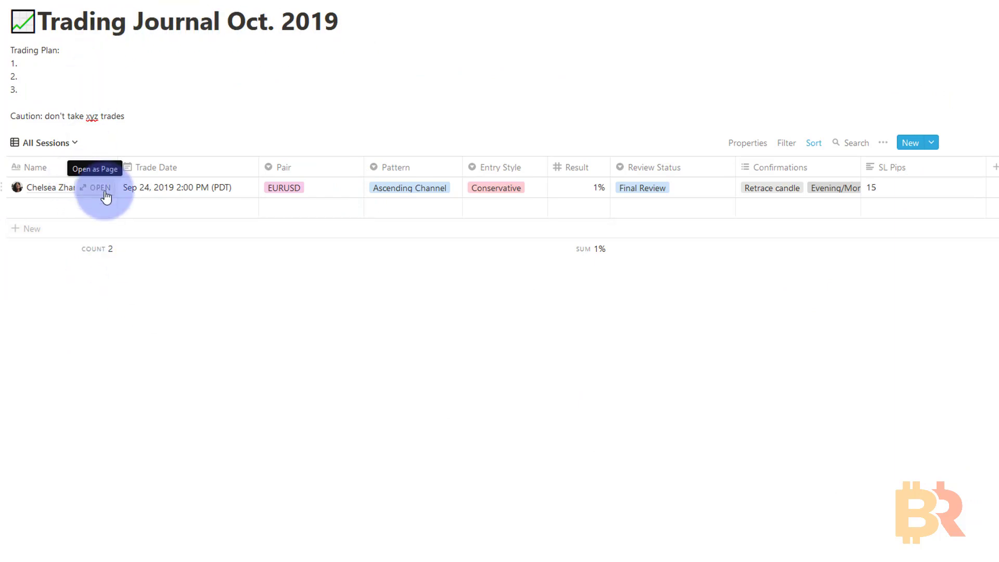
- Open the first entry's page and replace its portrait icon with the rising chart emoji
click(100, 189)
click(240, 157)
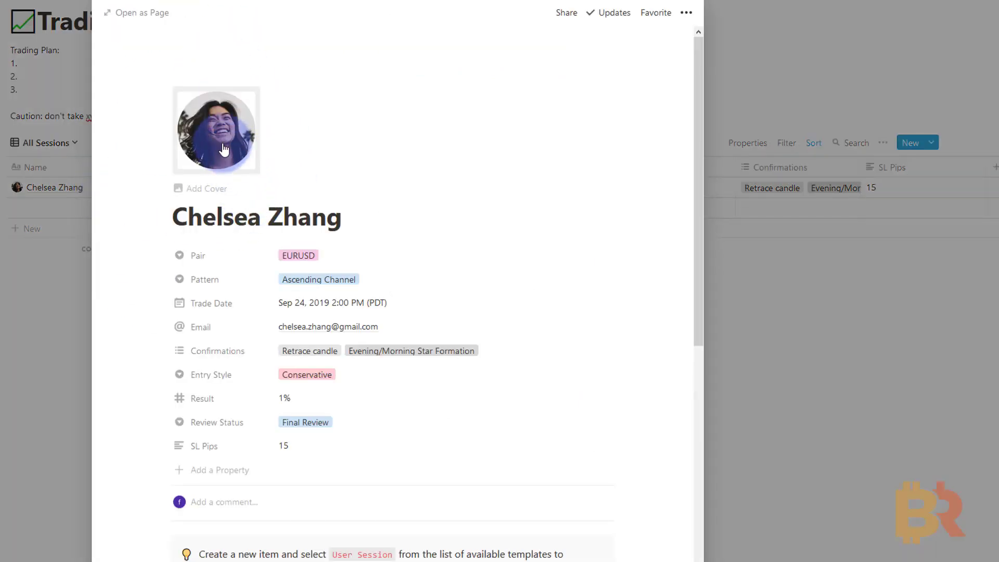
click(225, 180)
click(95, 263)
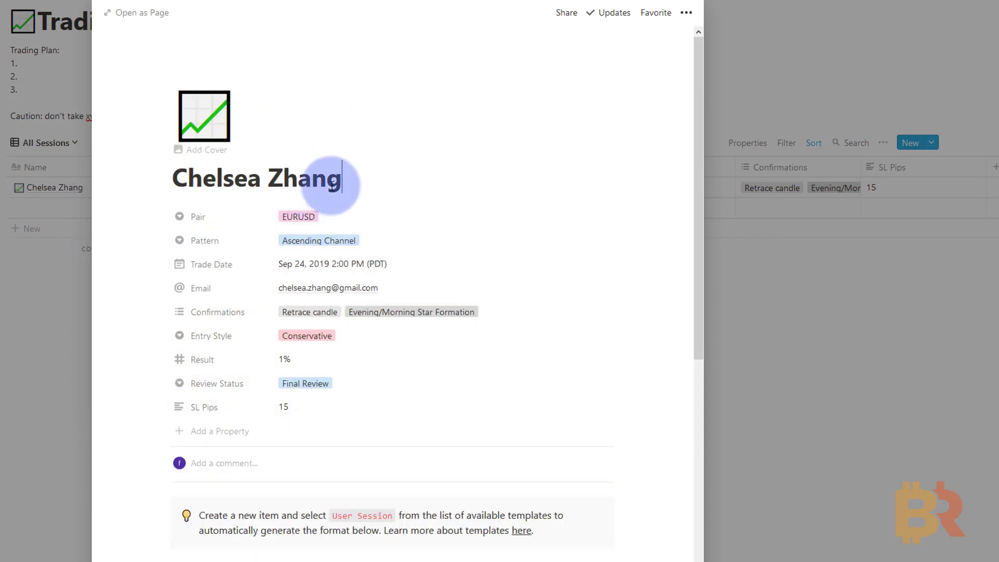
- Retitle the first entry's page "#1 - EURUSD Long"
drag(359, 178, 179, 162)
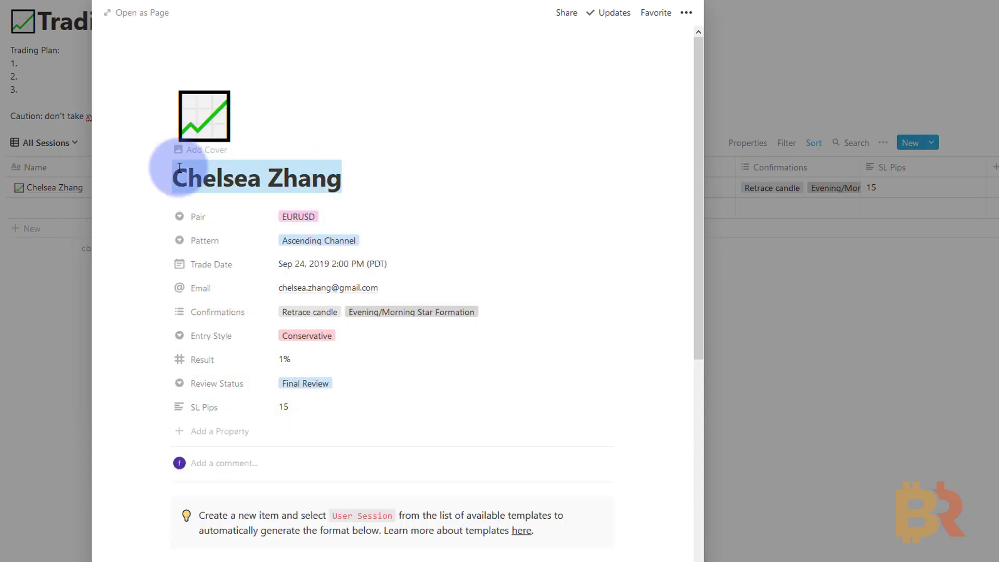
text(#1 -)
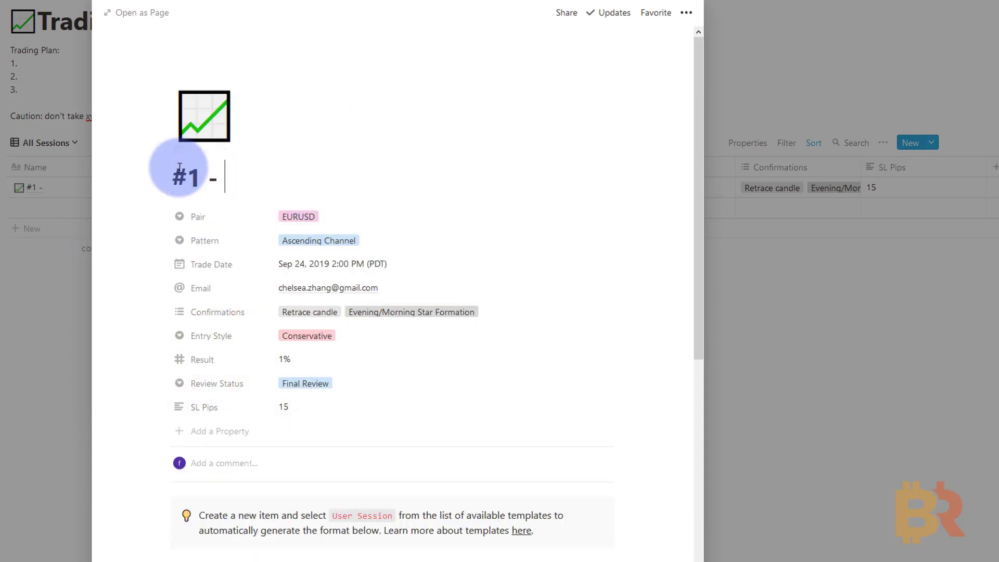
triple_click(180, 166)
text(EURUSD)
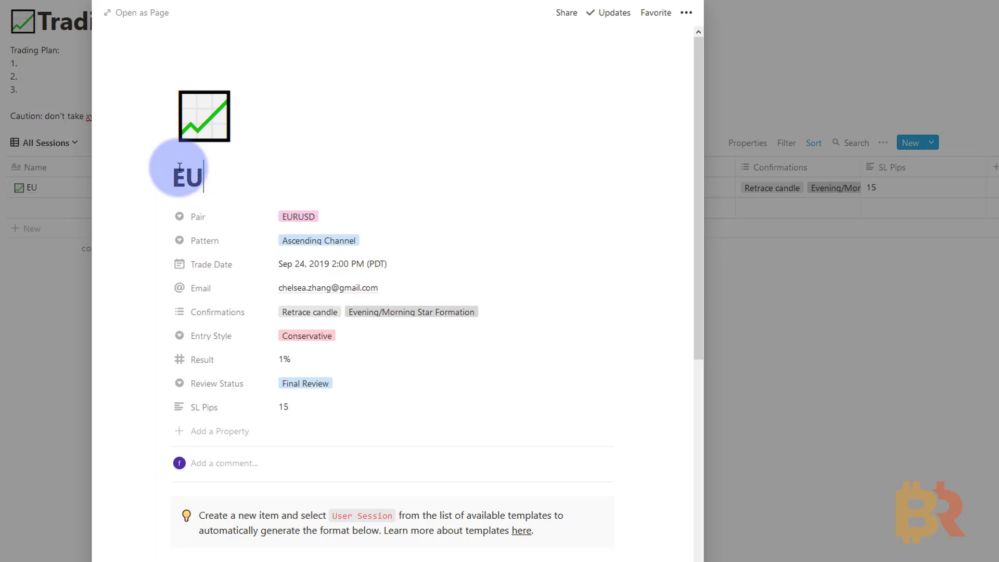
triple_click(179, 166)
text(#1)
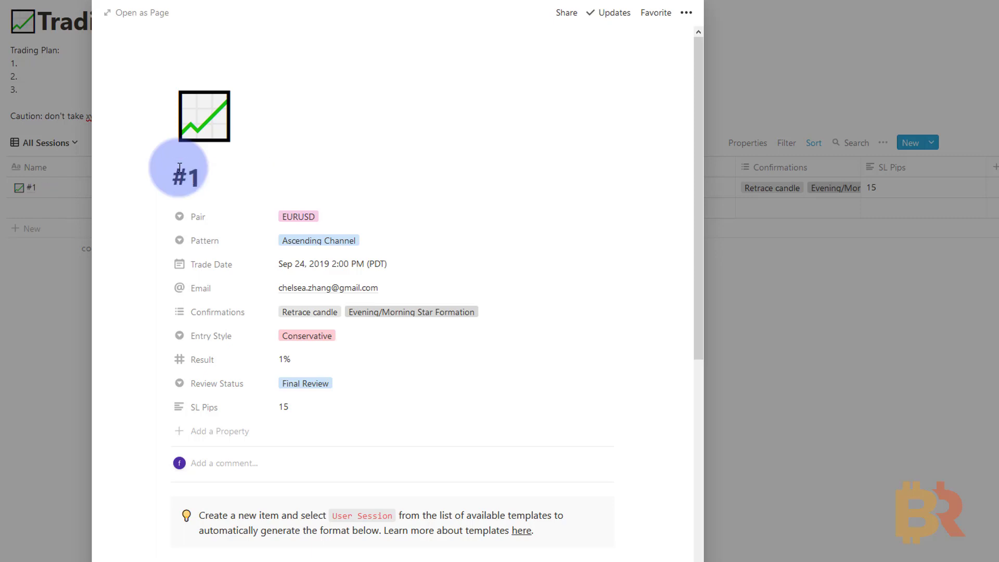
text( - EURUSD)
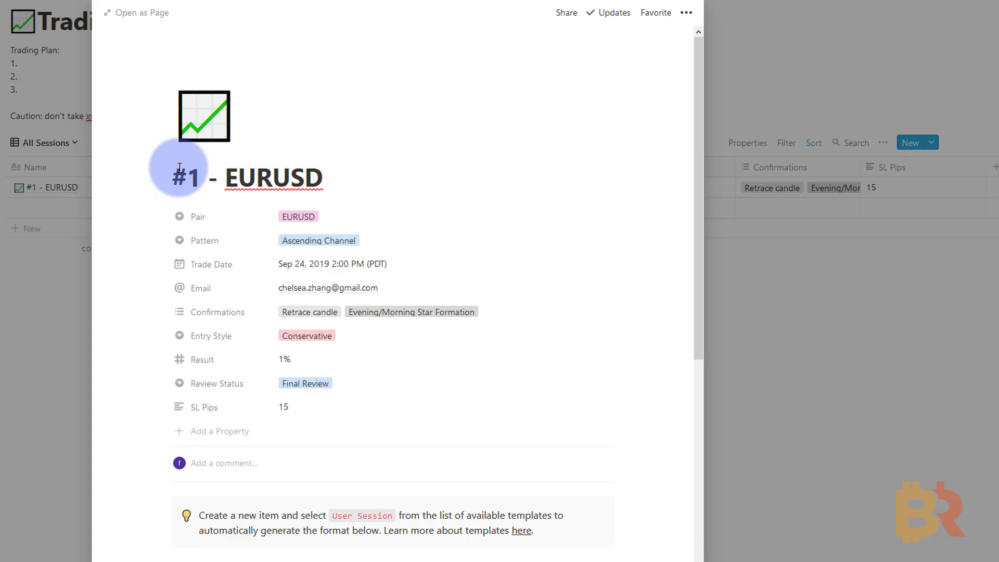
text( Long)
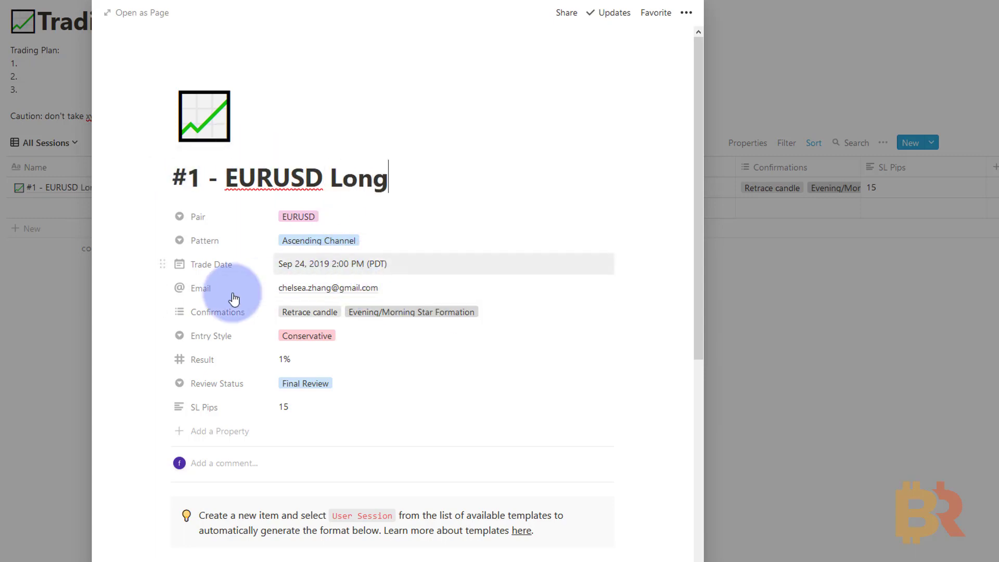
- Delete the Email property from the entry page
click(158, 283)
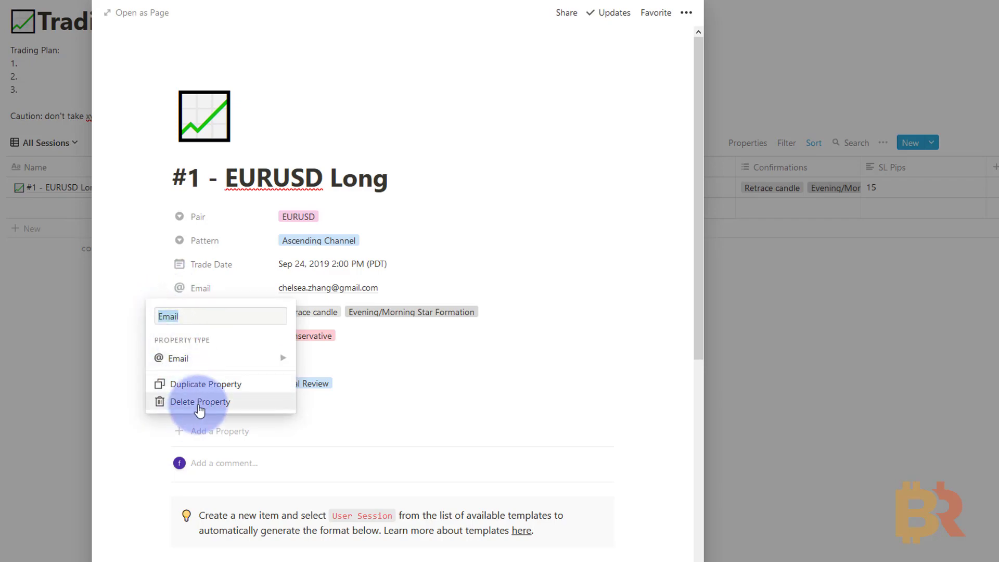
click(201, 408)
click(410, 304)
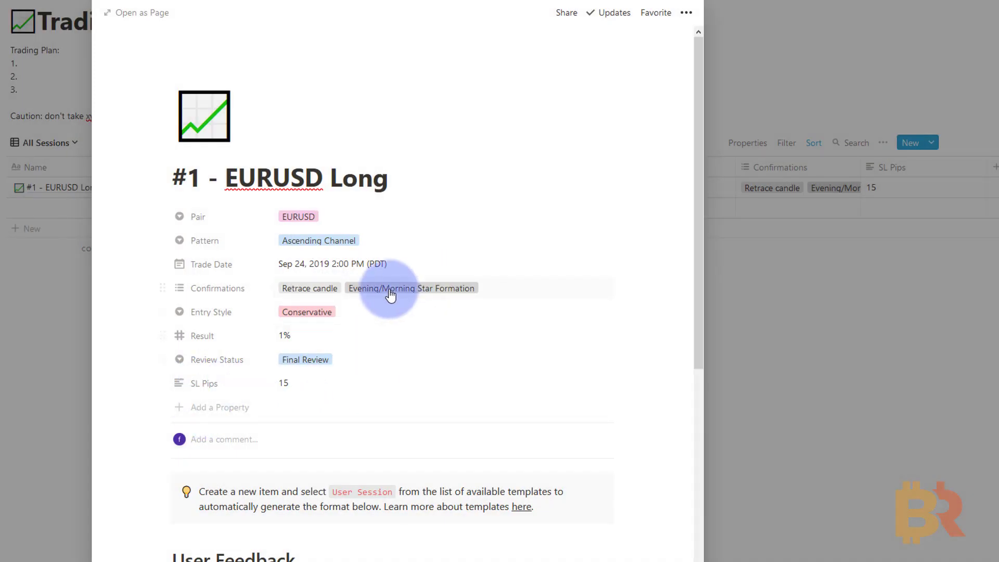
- Replace the "User Feedback" heading with "Screenshots"
scroll(387, 300, down, 5)
scroll(364, 312, down, 2)
drag(173, 250, 301, 250)
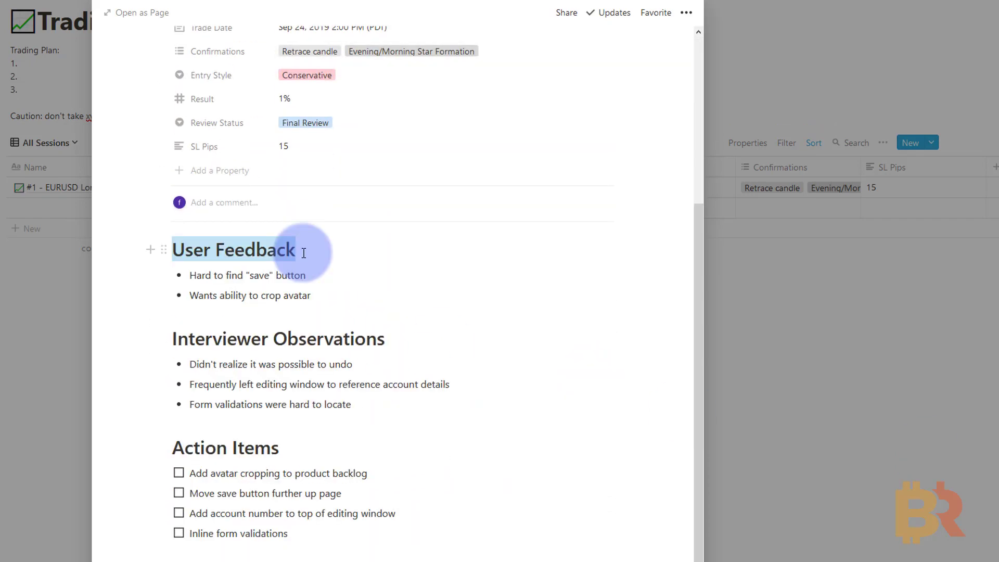
text(Screen)
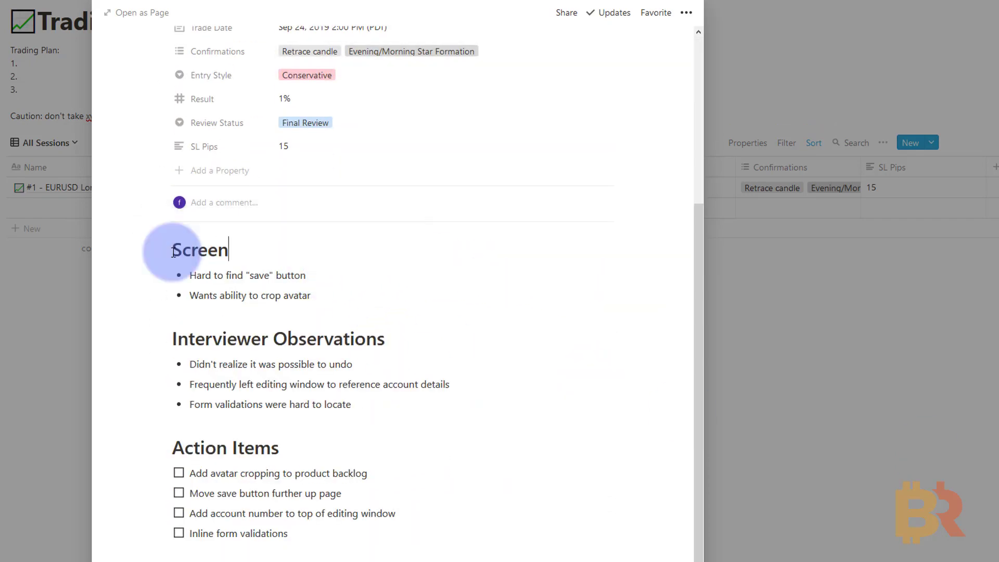
text(shots)
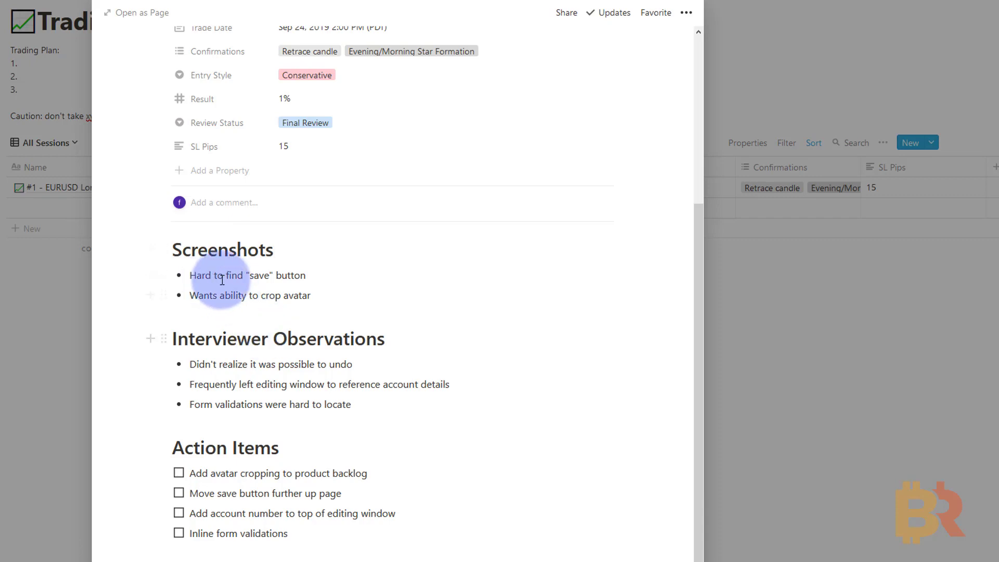
- Clear the text of the two sample bullets under the Screenshots heading, leaving a single empty bullet
click(319, 295)
drag(228, 293, 182, 281)
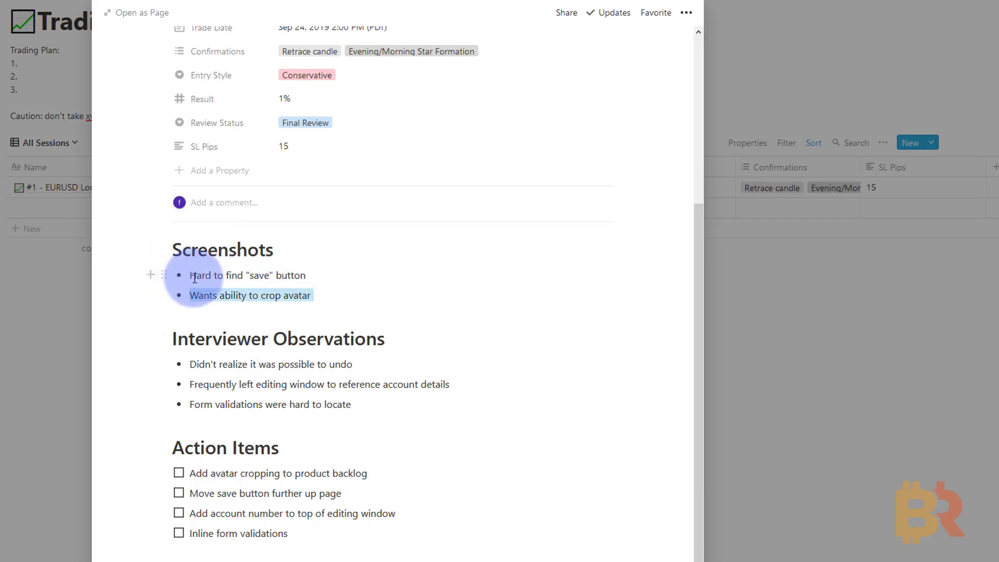
key(BackSpace)
key(BackSpace)
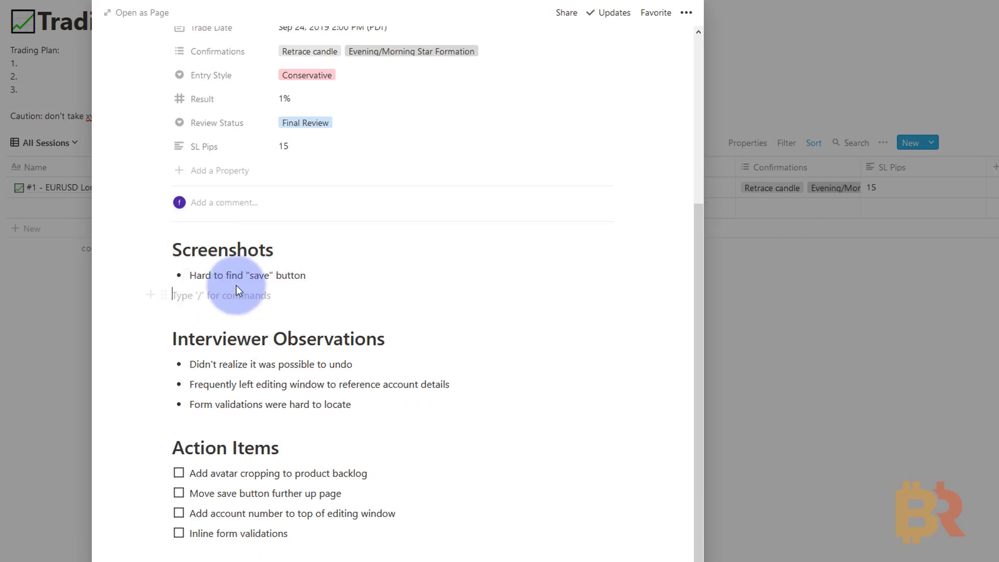
key(BackSpace)
shift+click(189, 287)
key(BackSpace)
key(BackSpace)
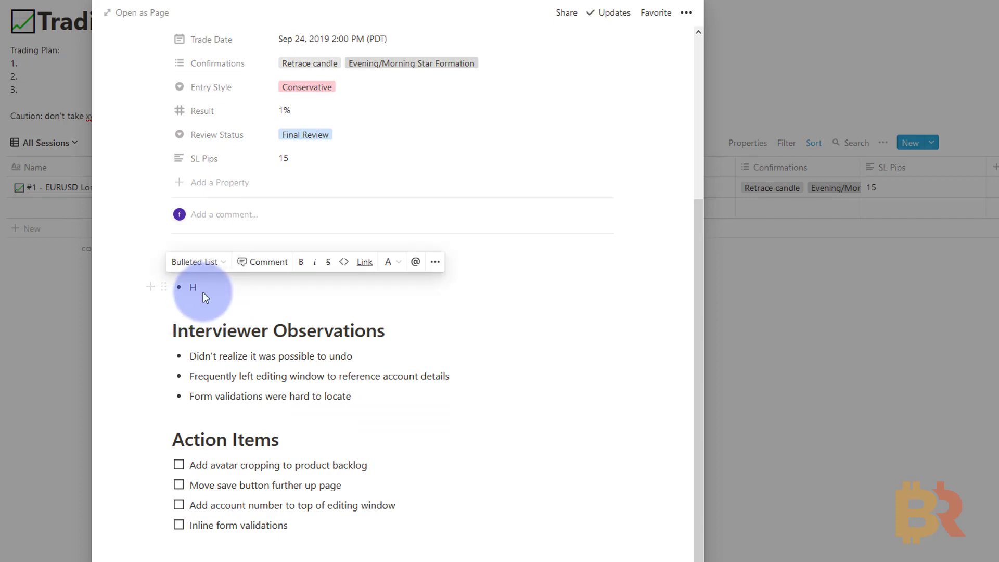
- Turn the empty bullet under Screenshots into a toggle list item named "Entry"
click(164, 287)
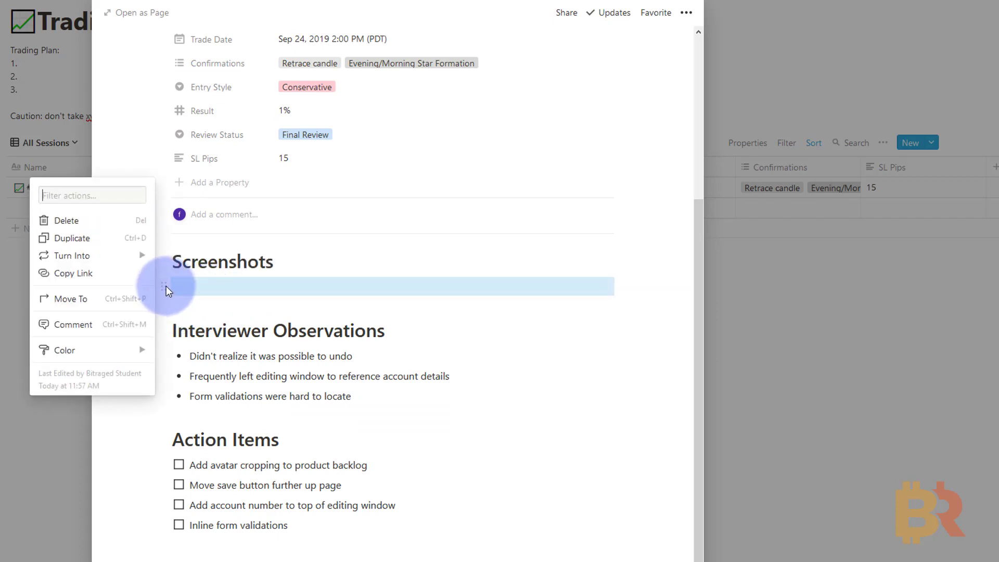
mouse_move(140, 256)
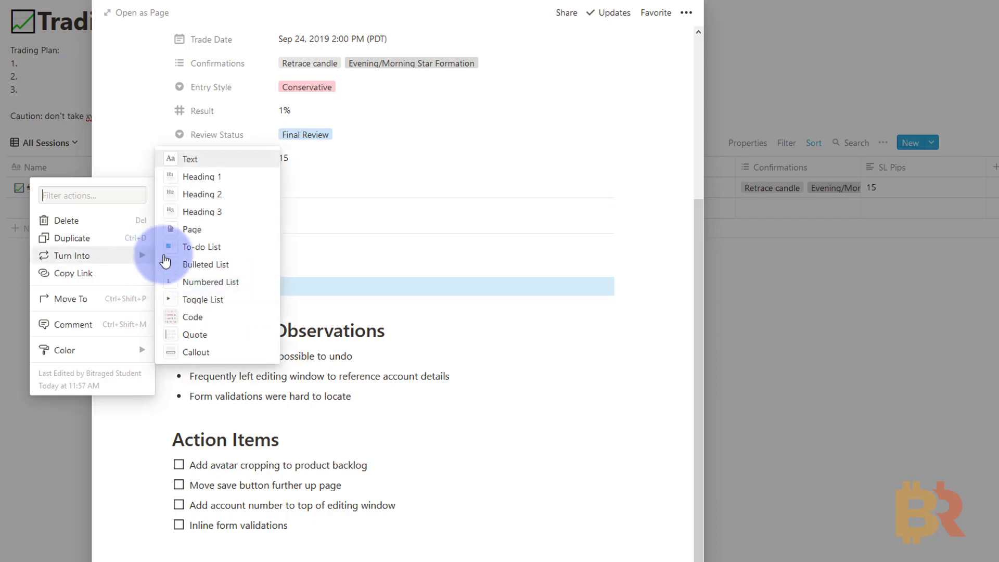
click(211, 299)
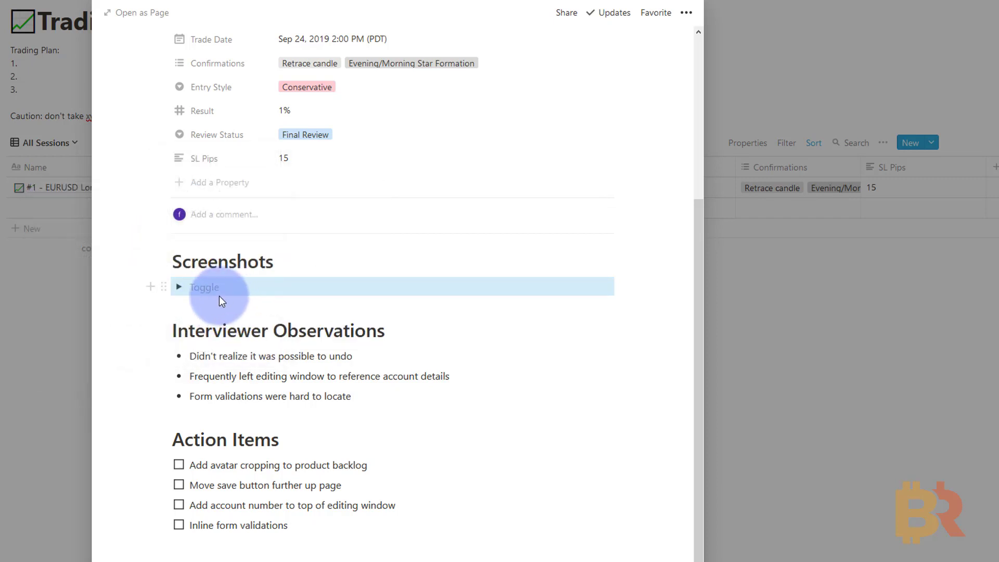
click(225, 292)
key(BackSpace)
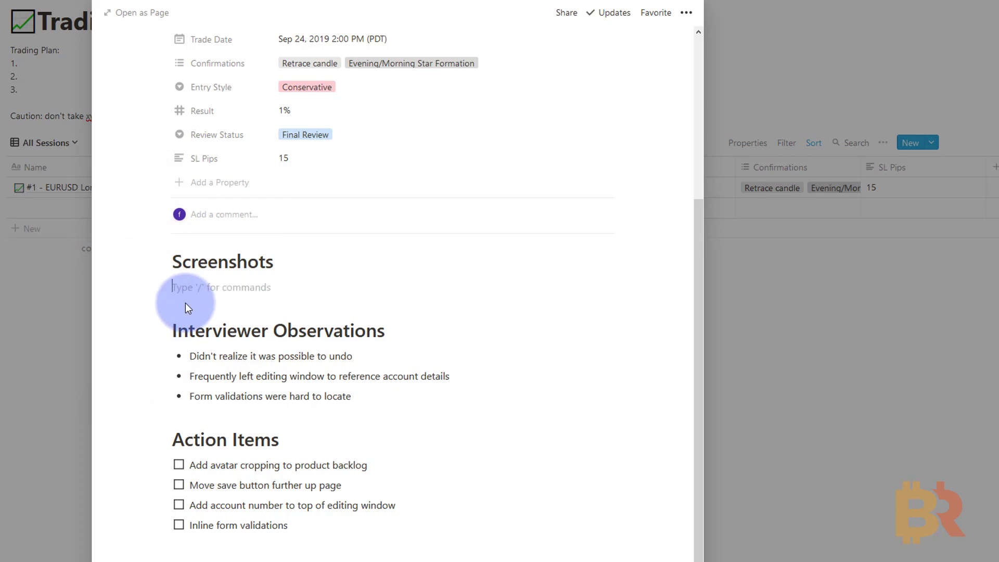
key(ctrl+z)
text(Entry)
key(Return)
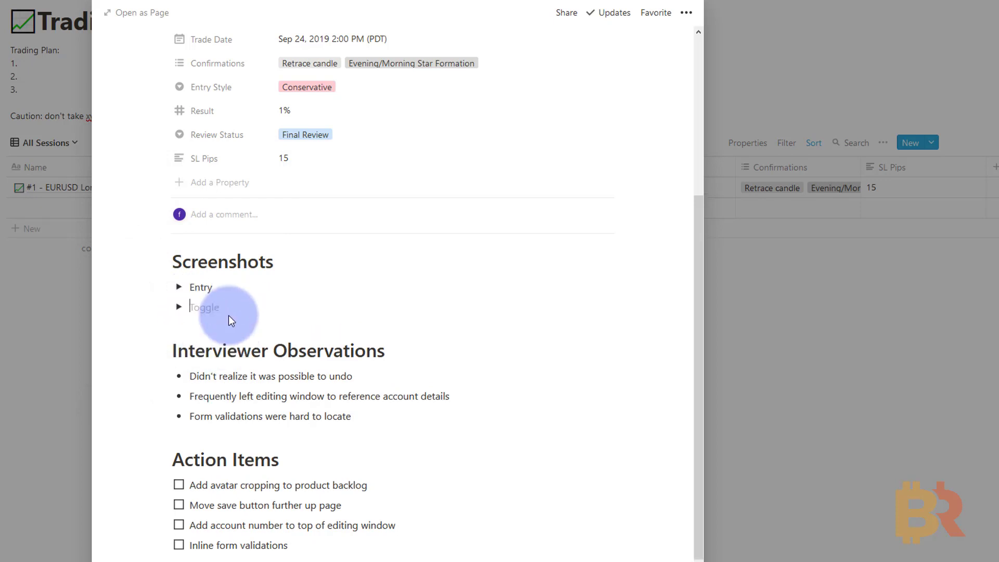
- Add an "Exit" toggle and, below it, the plain text "I took this trade because of X, Y and Z. I feel confident in it."
text(Exit)
key(Return)
key(BackSpace)
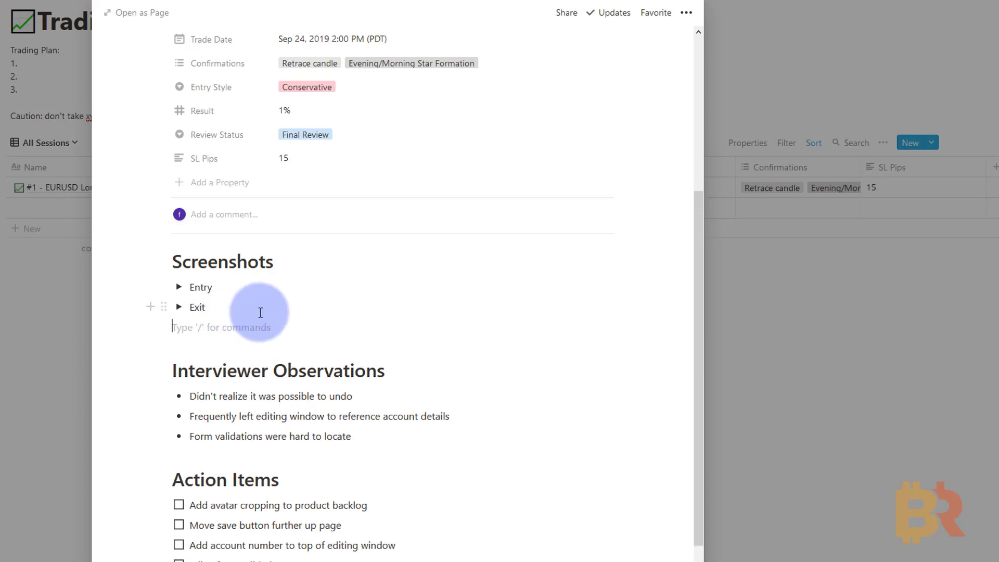
text(I took this trade because of X, Y and Z. I feel confident in it.)
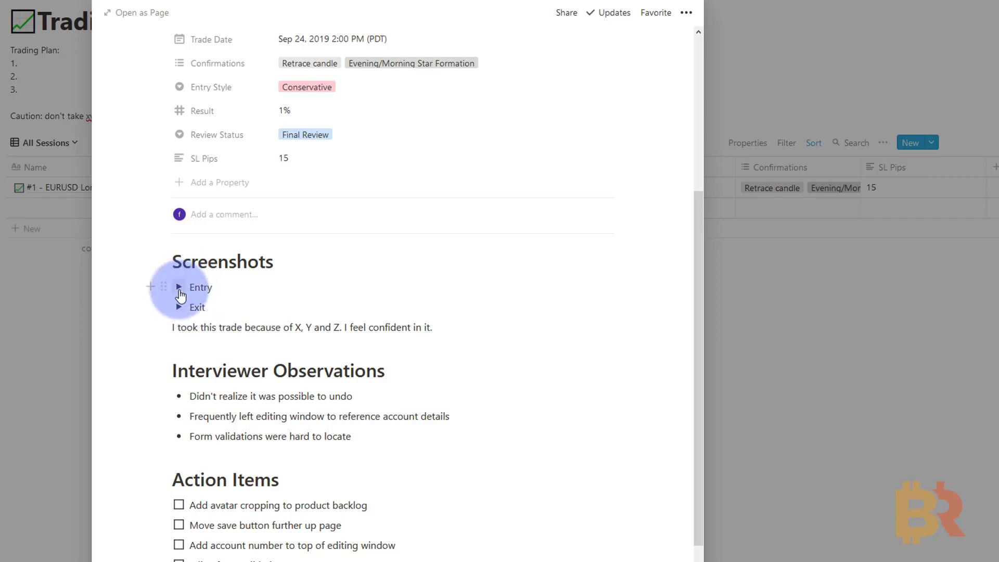
- Expand the Entry toggle and start an empty block inside it
click(178, 287)
click(271, 311)
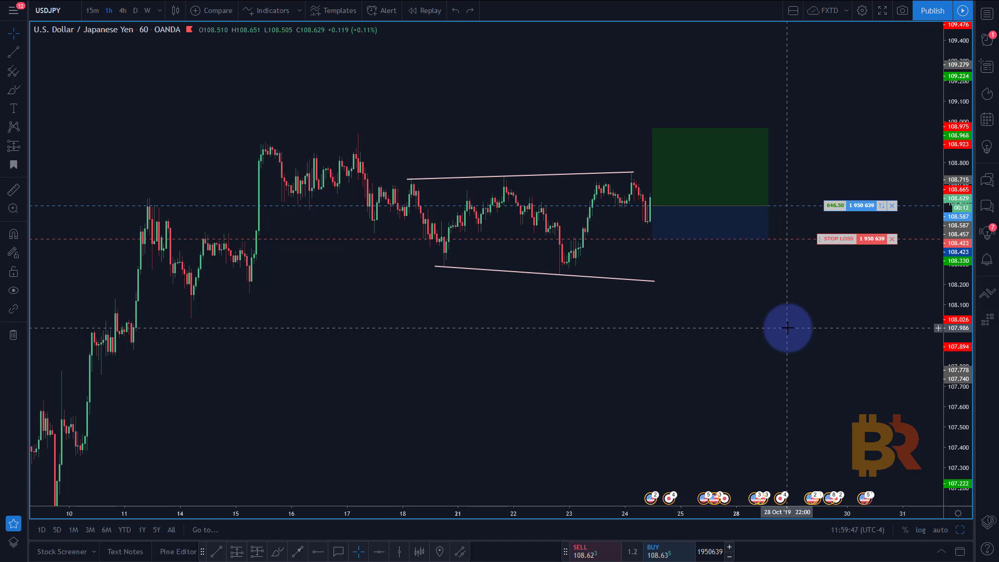
- Try stretching the long position's start back to 23 Oct on TradingView's USDJPY hourly chart, and undo the change
click(651, 211)
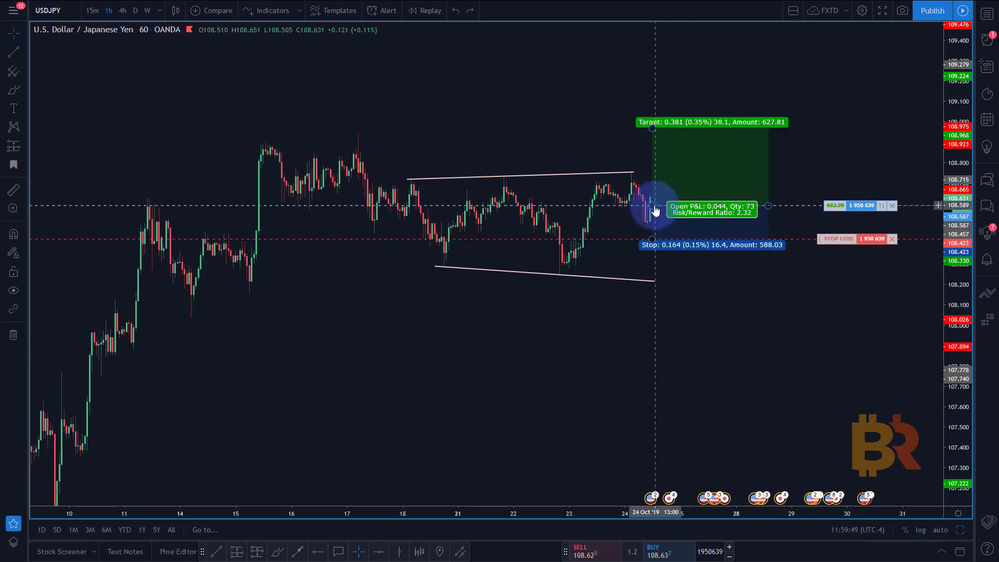
drag(654, 211, 596, 206)
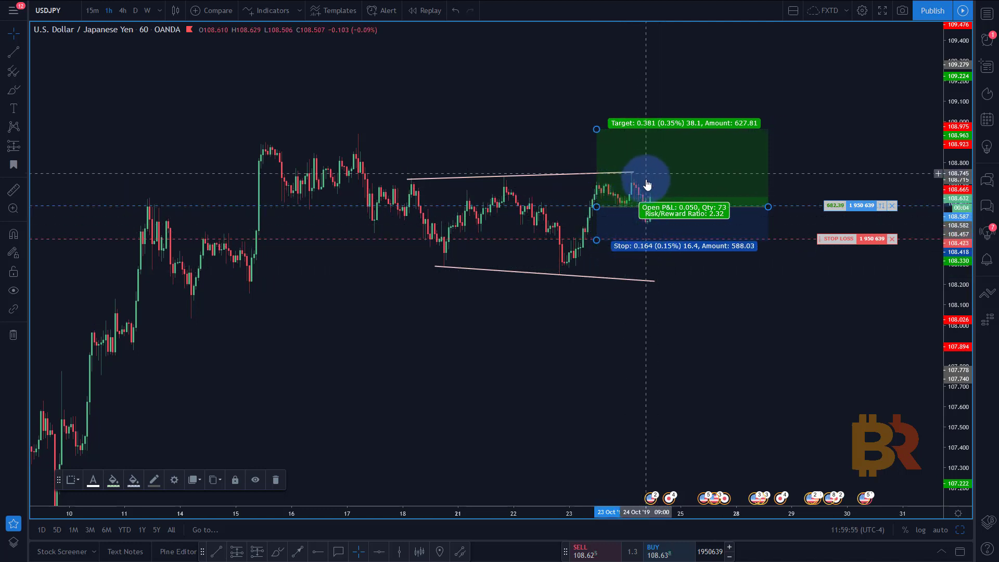
key(ctrl+z)
click(760, 314)
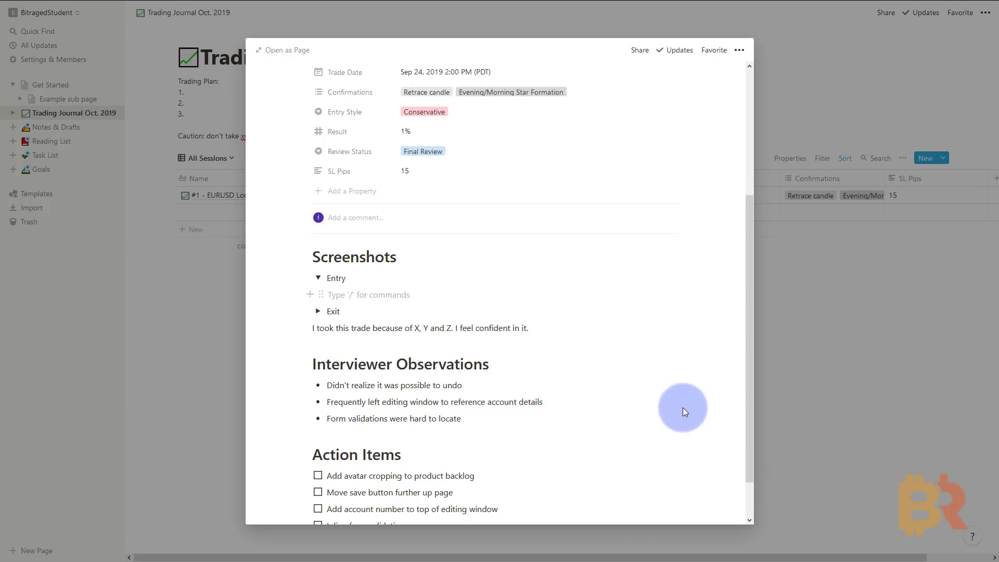
- Back in Notion, insert the USDJPY chart screenshot as an image inside the Entry toggle and view it enlarged
click(312, 292)
scroll(424, 400, down, 10)
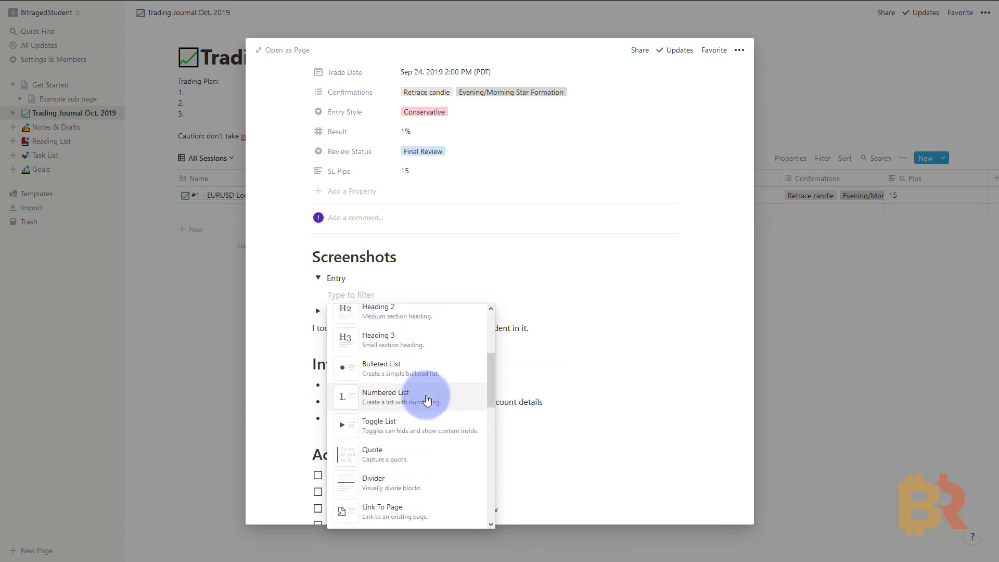
scroll(424, 411, down, 5)
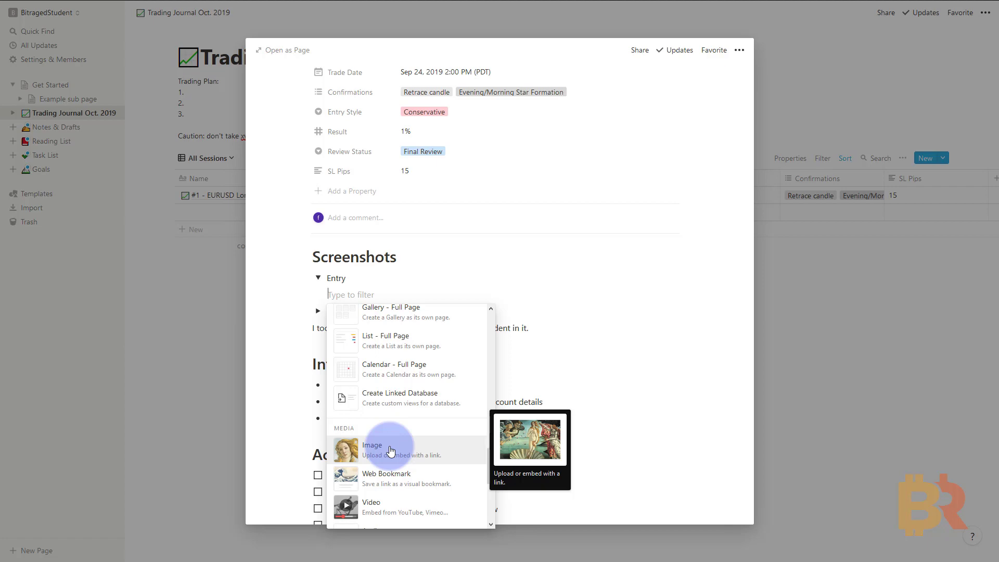
click(391, 451)
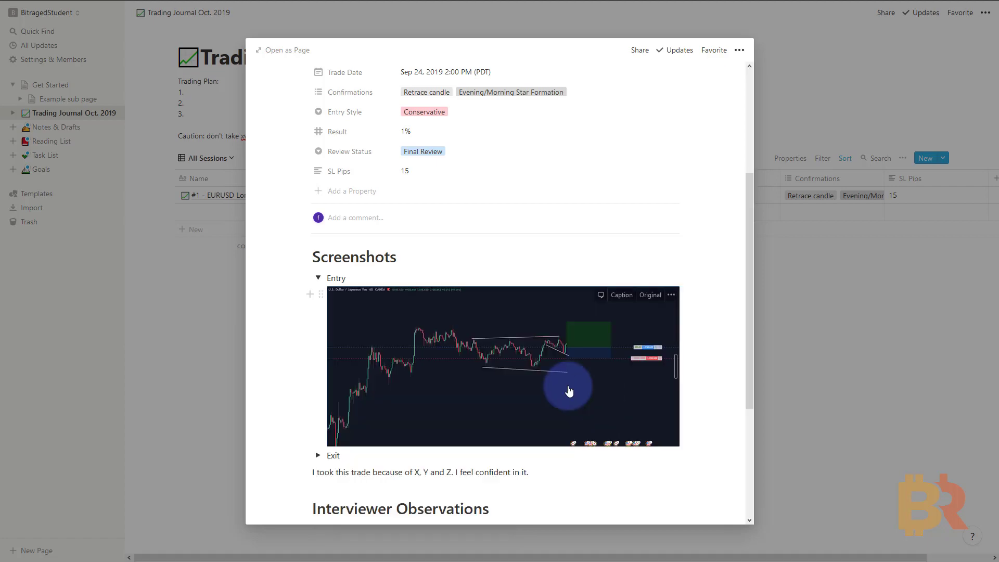
click(493, 333)
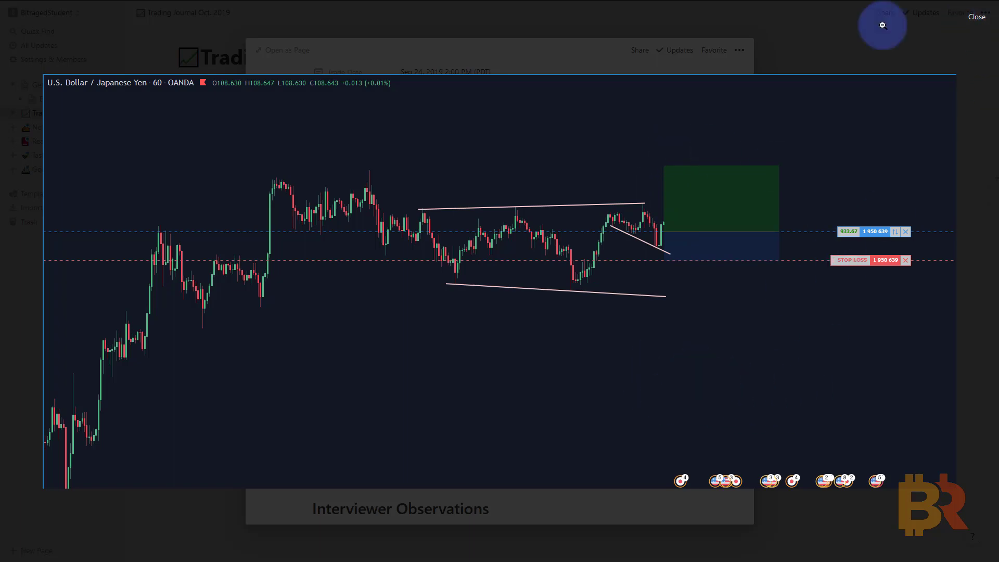
click(974, 19)
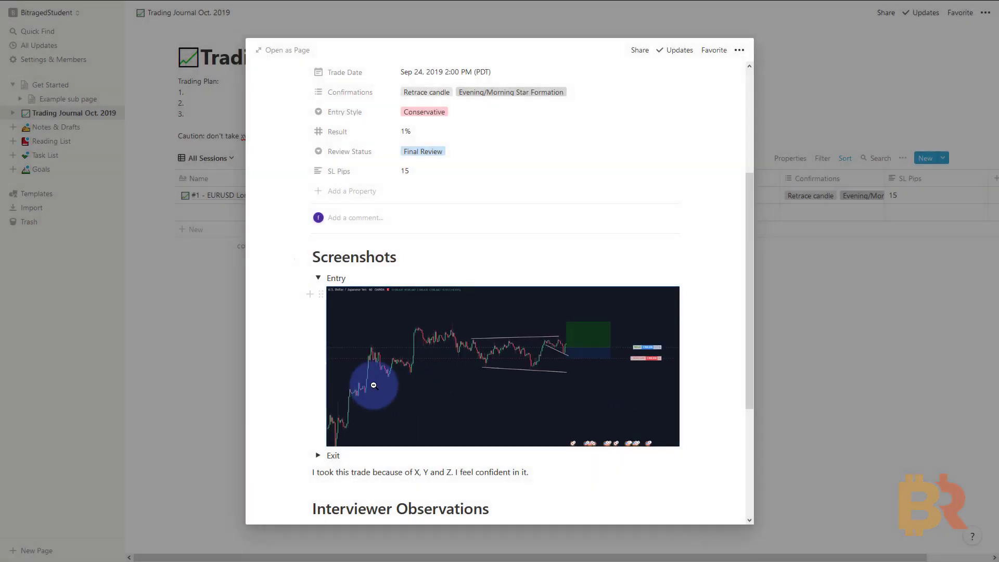
- Add the lines "15 min" and "HTF screenshot" beneath the chart image in the Entry toggle
key(Return)
text(15 min)
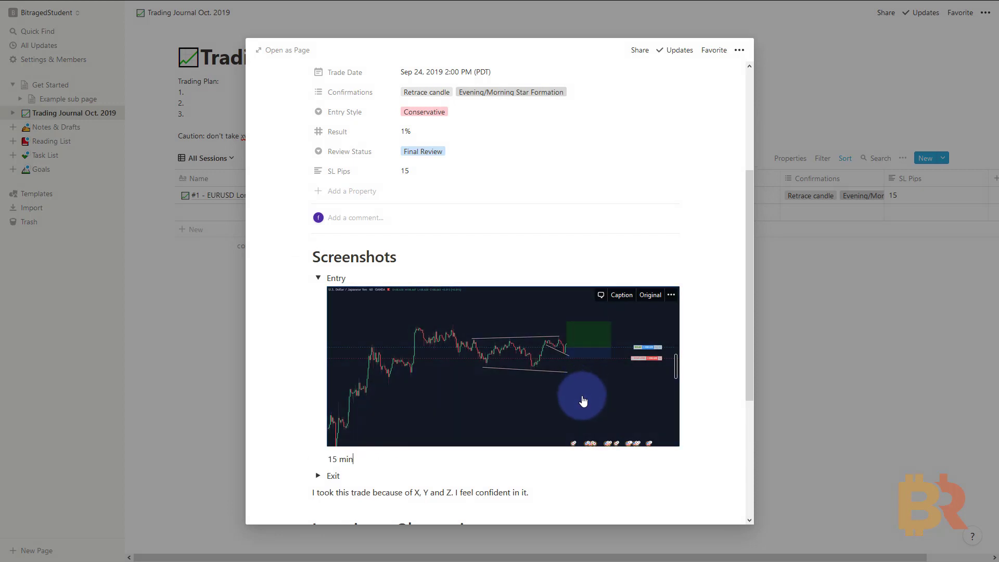
key(Return)
text(HTF)
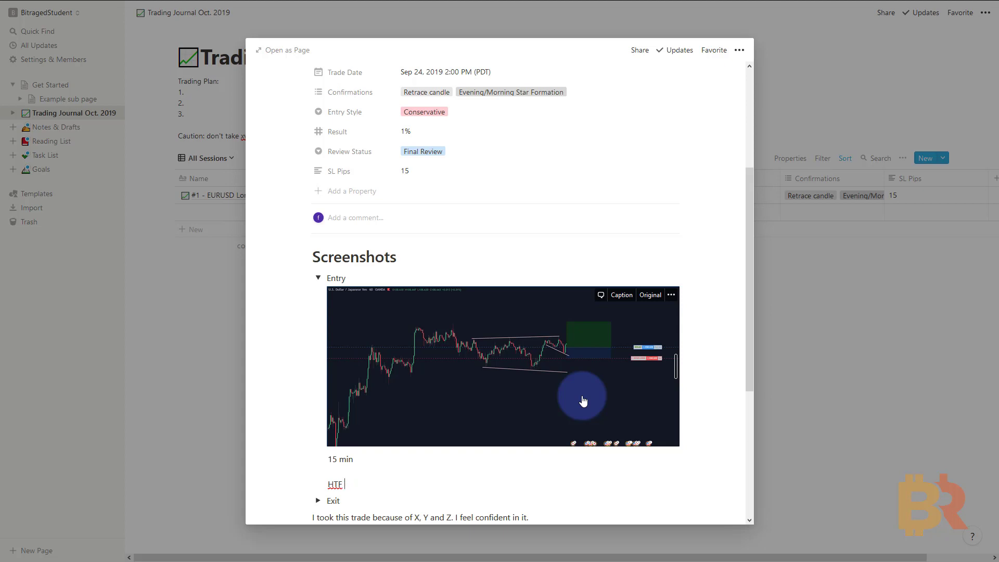
text( screenshot)
key(Return)
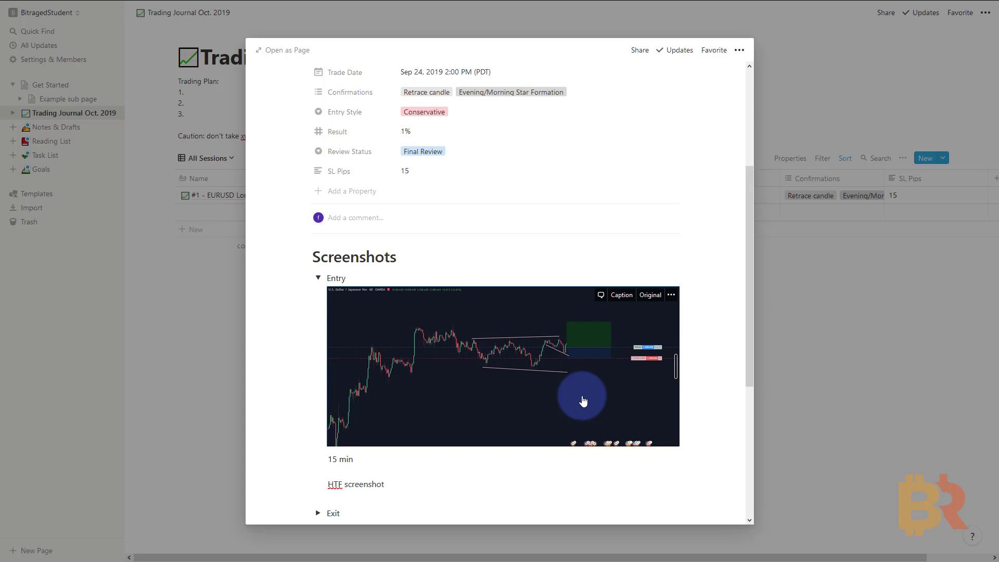
- Expand the Exit toggle and start an empty block inside it
scroll(423, 442, down, 3)
click(318, 382)
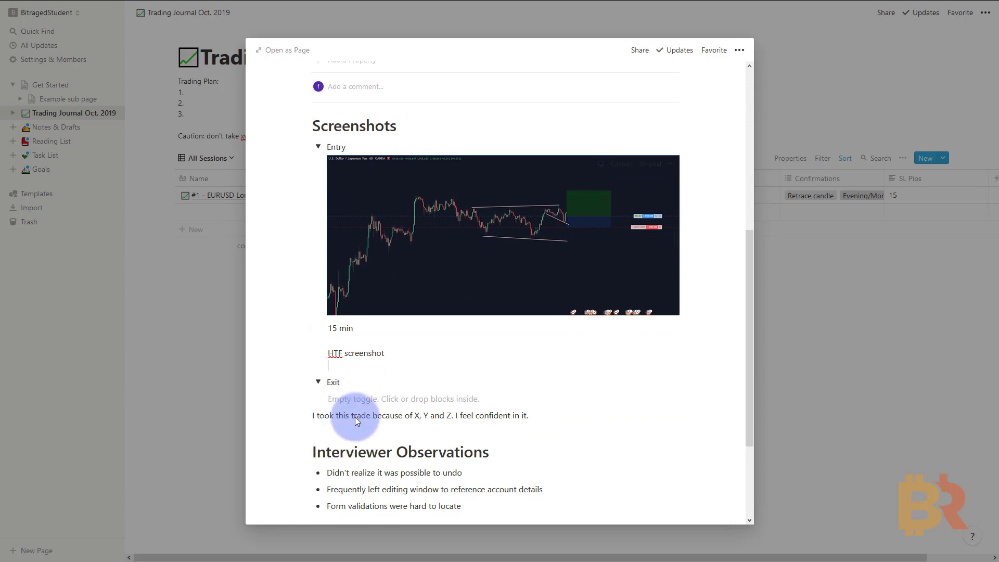
click(367, 398)
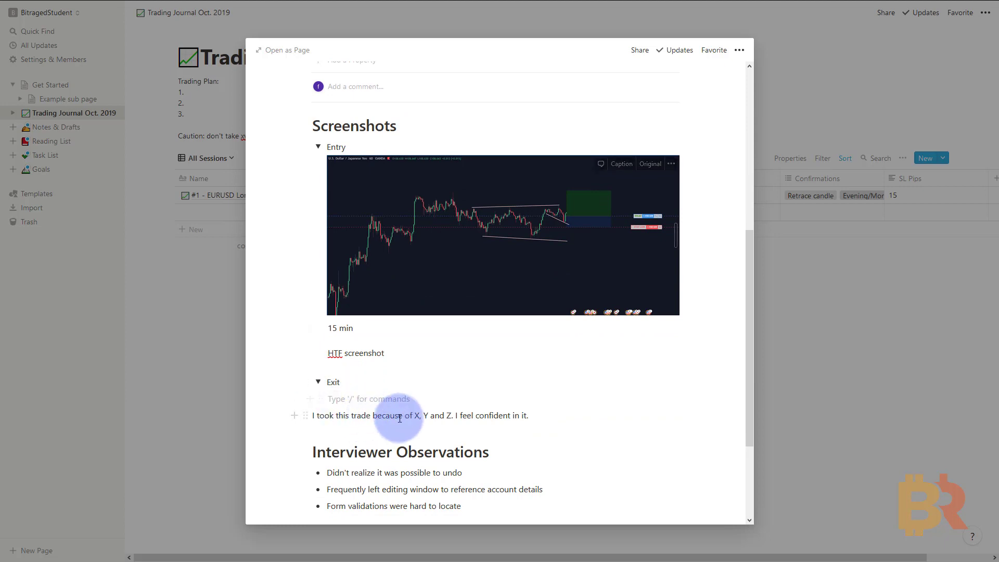
- Replace the Interviewer Observations section with a "Review Questions:" heading and five bulleted questions on analysis, plan adherence, trade management, aftermath and lessons learned
scroll(424, 408, down, 3)
drag(492, 317, 301, 312)
text(Review)
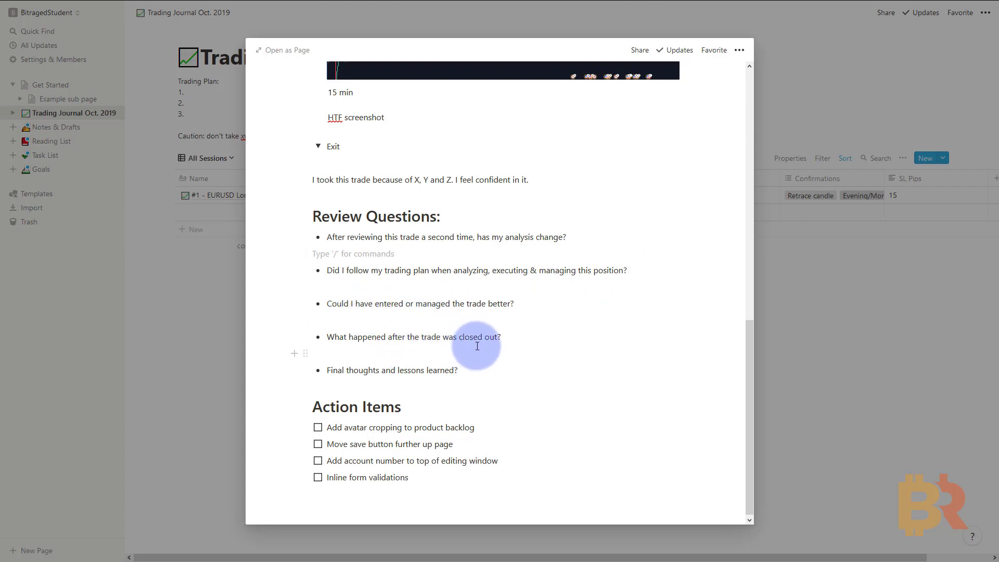
- Add an empty answer line beneath the "Final thoughts and lessons learned?" bullet
click(413, 347)
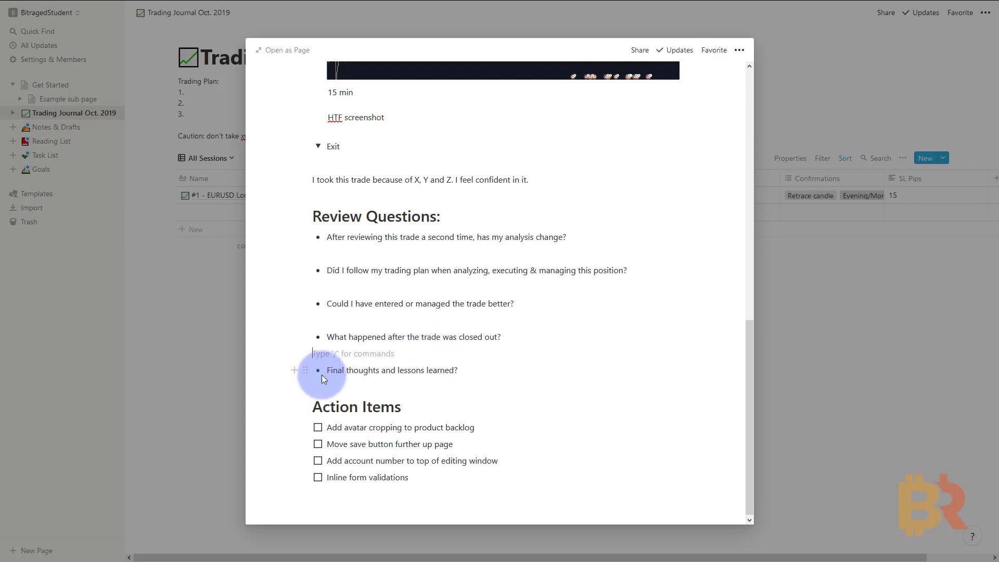
click(366, 383)
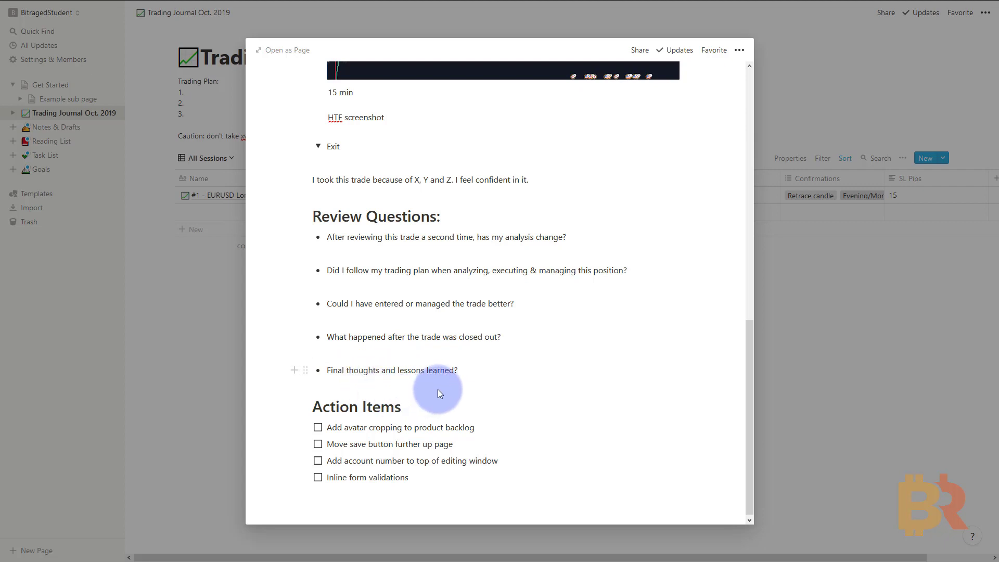
key(Return)
key(Return)
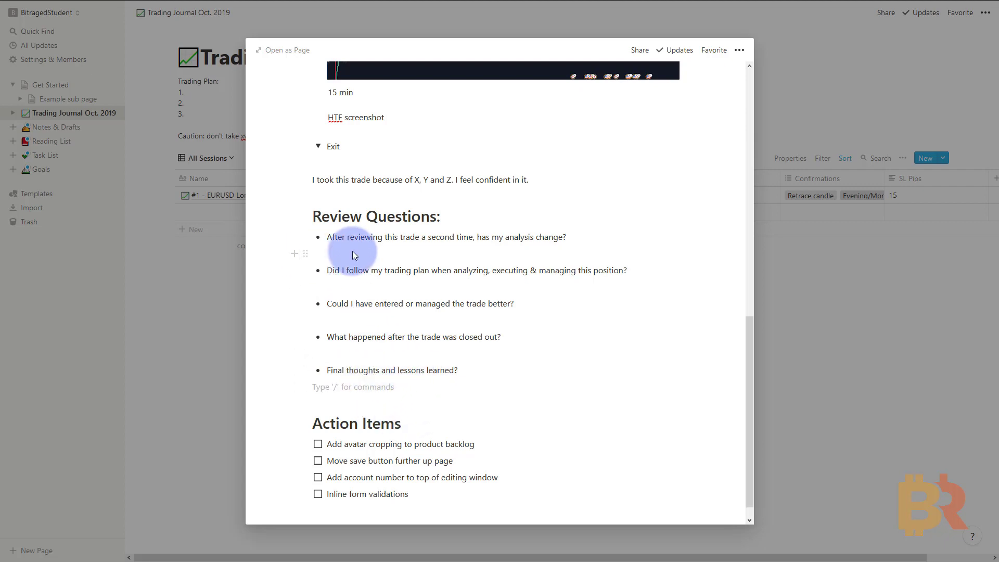
- Apply the Red Background color to the first review question, about reviewing the trade a second time
drag(329, 238, 575, 238)
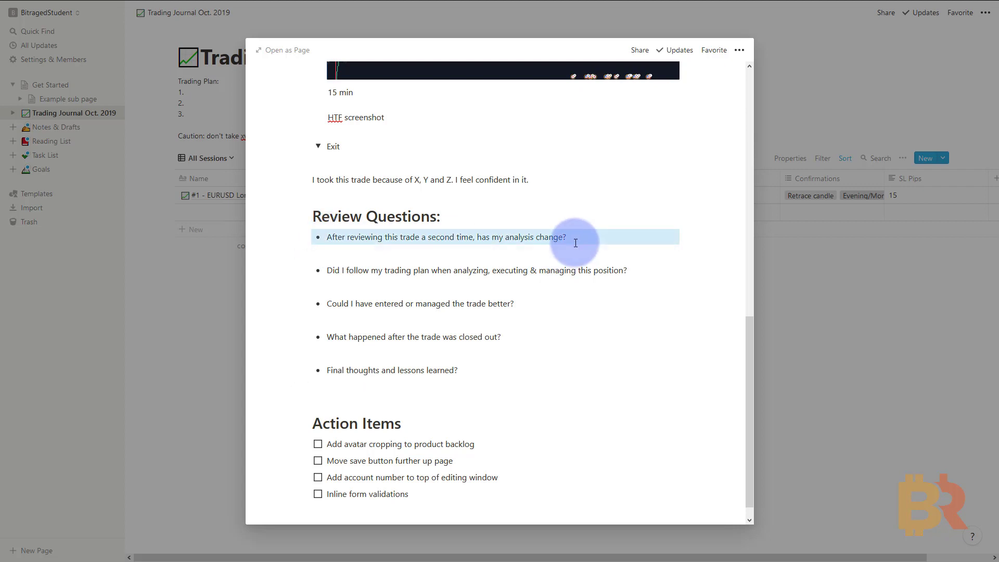
right_click(526, 242)
mouse_move(582, 387)
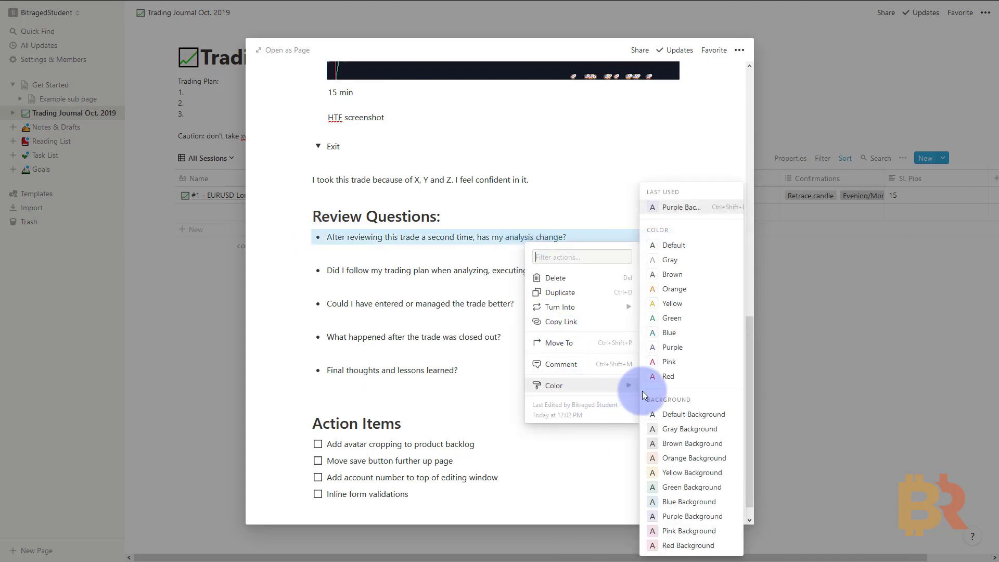
click(681, 529)
- Apply the Purple Background color to the review question about following the trading plan
triple_click(358, 271)
right_click(360, 274)
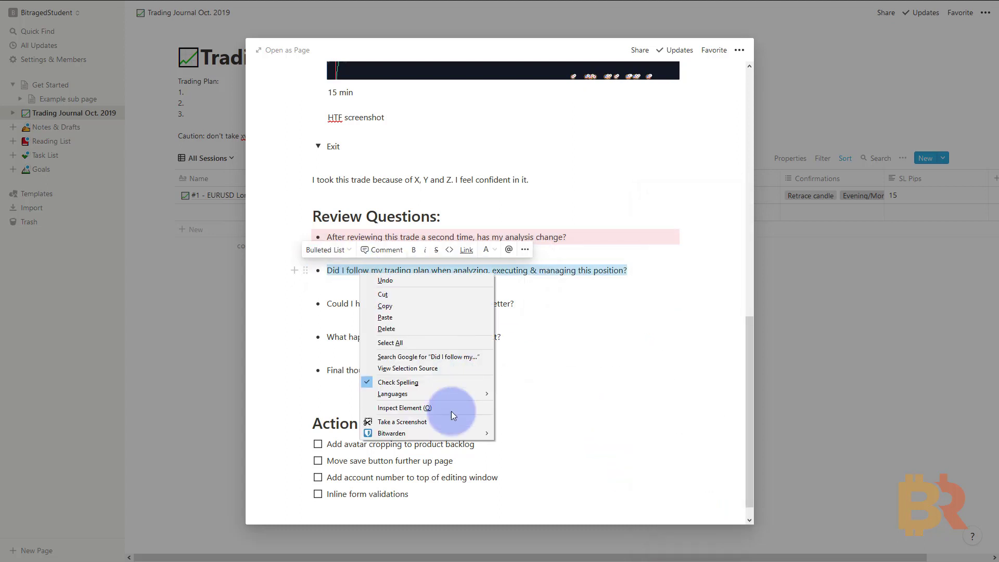
click(524, 250)
mouse_move(600, 398)
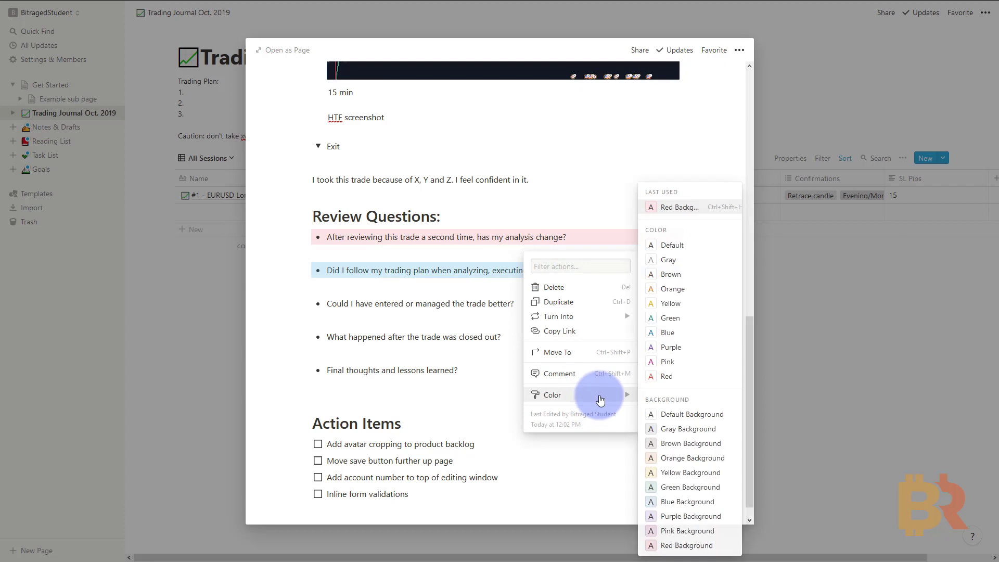
click(691, 517)
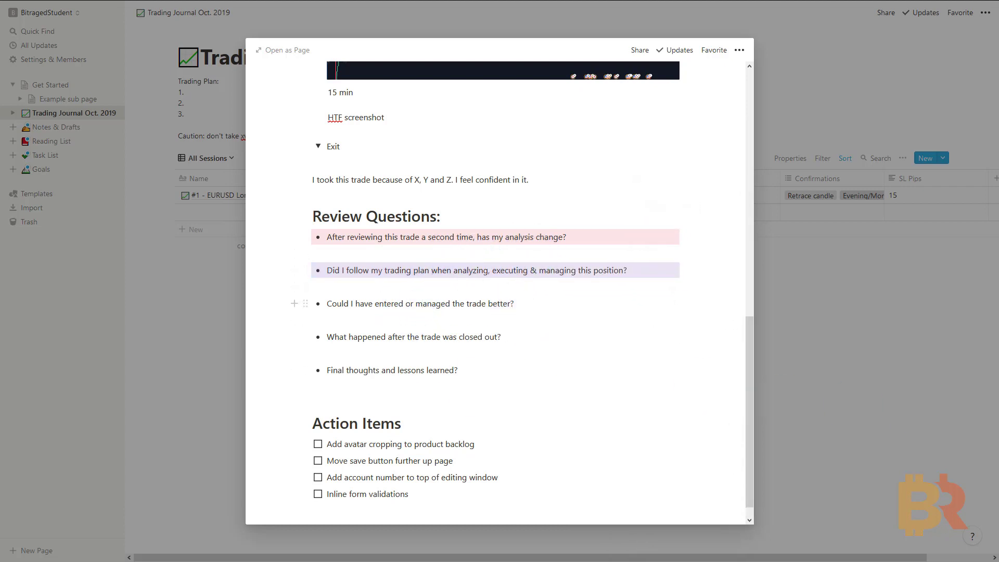
- Try the first Action Items checkbox on and off, and replace that item's text with "Reviewed"
scroll(364, 445, down, 1)
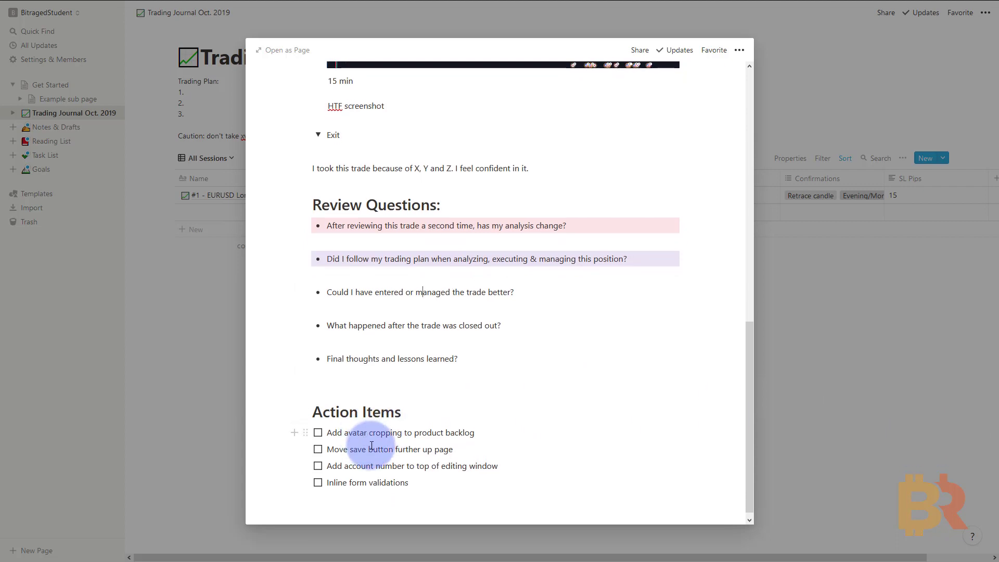
click(318, 430)
click(319, 430)
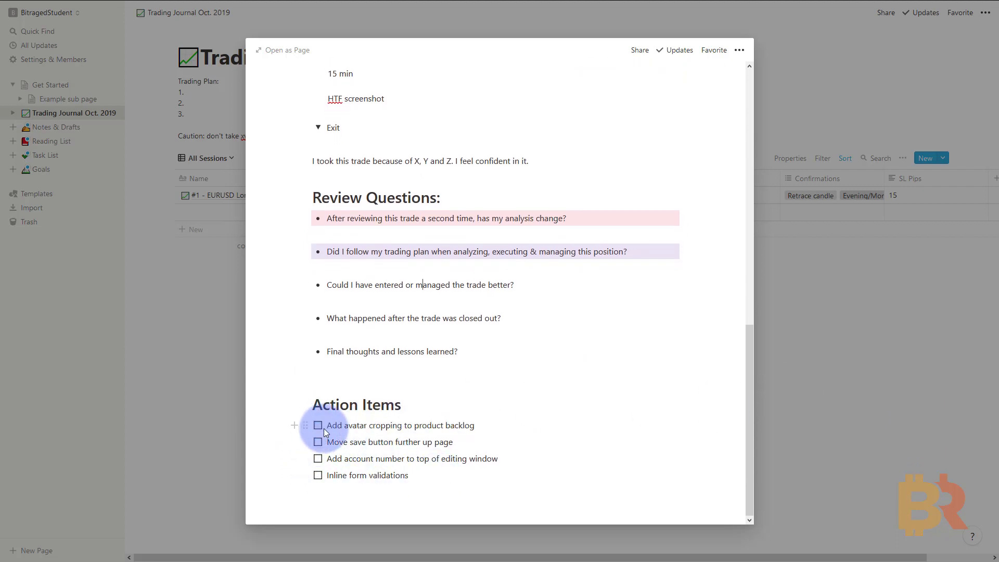
drag(481, 427, 322, 424)
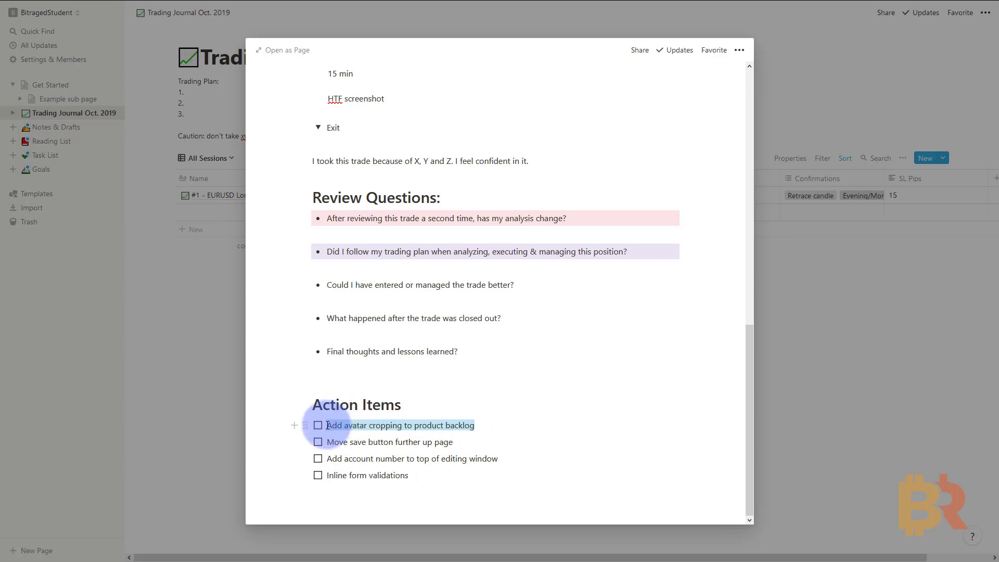
text(Revi)
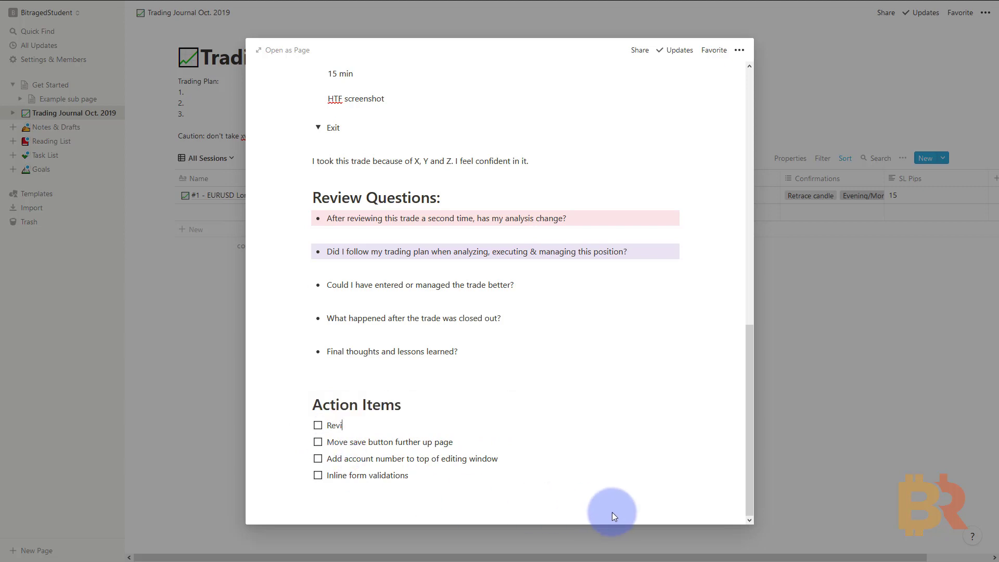
text(ewed)
- Change the second and third action items to "Bitraged method" and "New trading plan", delete the fourth, and close the entry page
drag(453, 442, 328, 446)
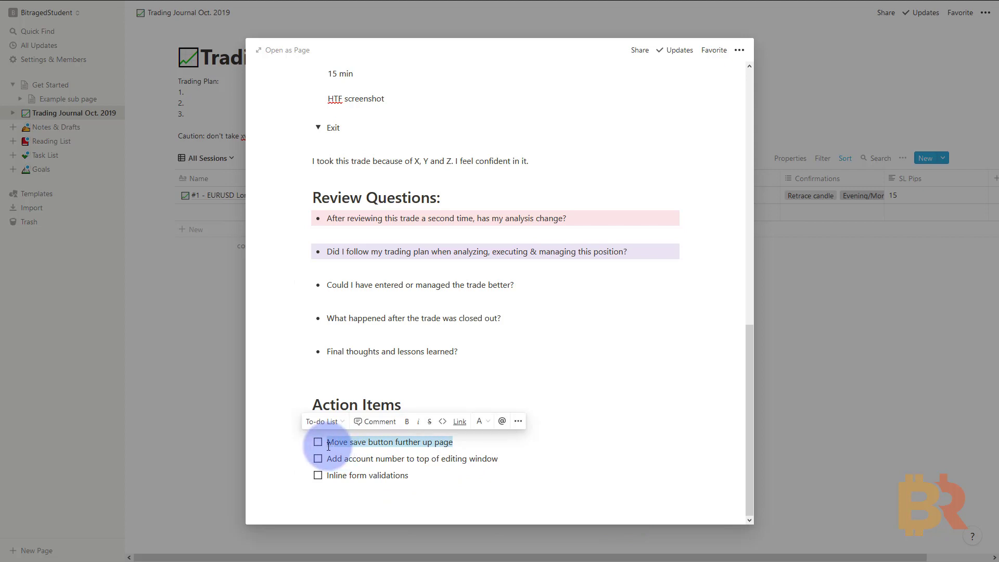
text(Bitraged method)
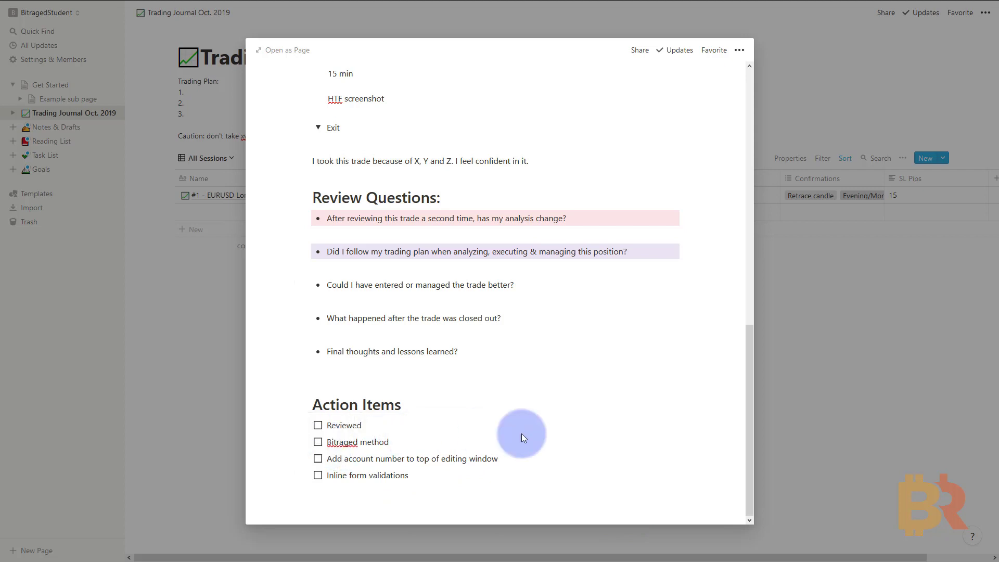
drag(519, 456, 324, 462)
text(New trading plan)
drag(437, 476, 328, 535)
key(BackSpace)
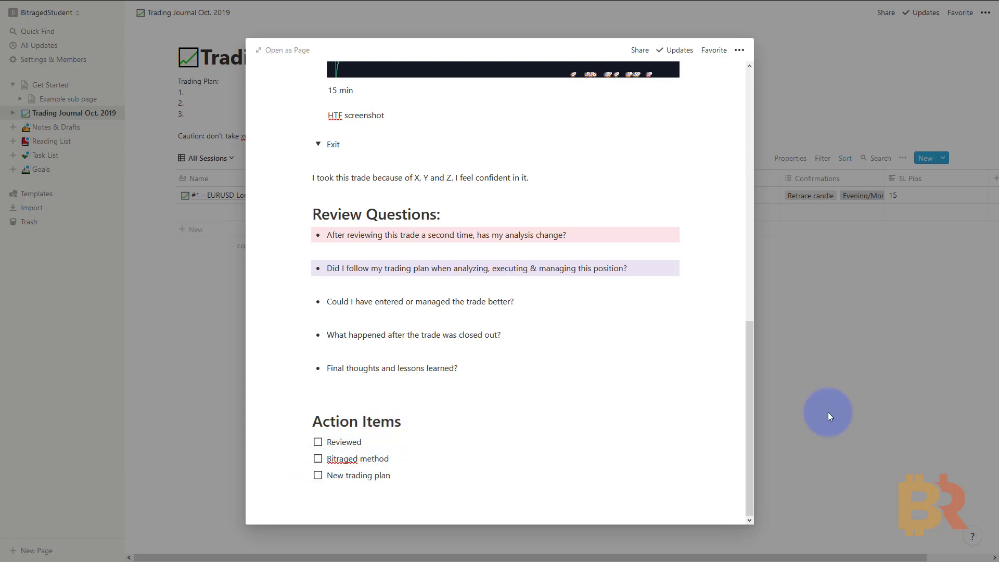
scroll(661, 380, up, 15)
click(917, 417)
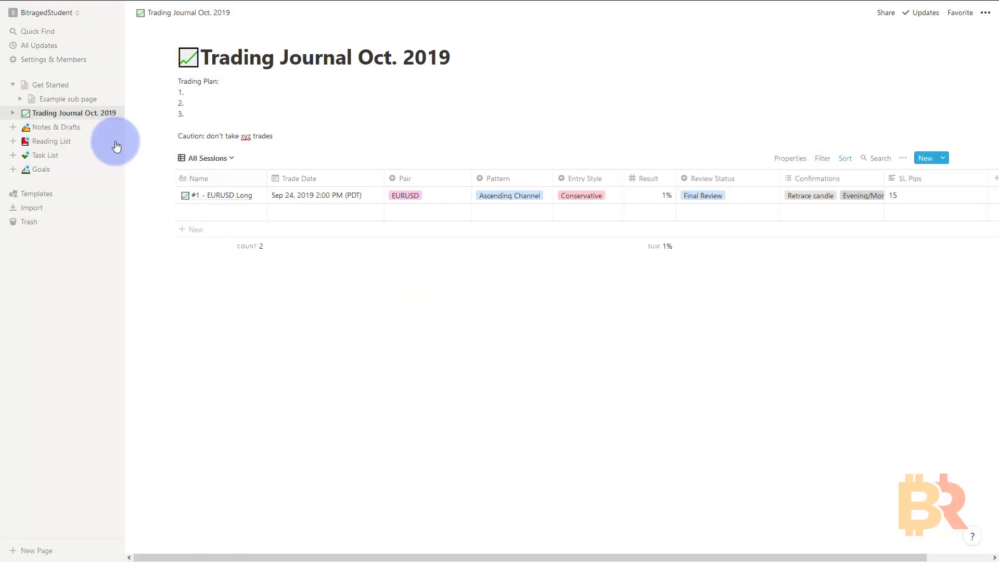
- Duplicate the Trading Journal Oct. 2019 page and rename the copy "Master Trading Document"
right_click(62, 113)
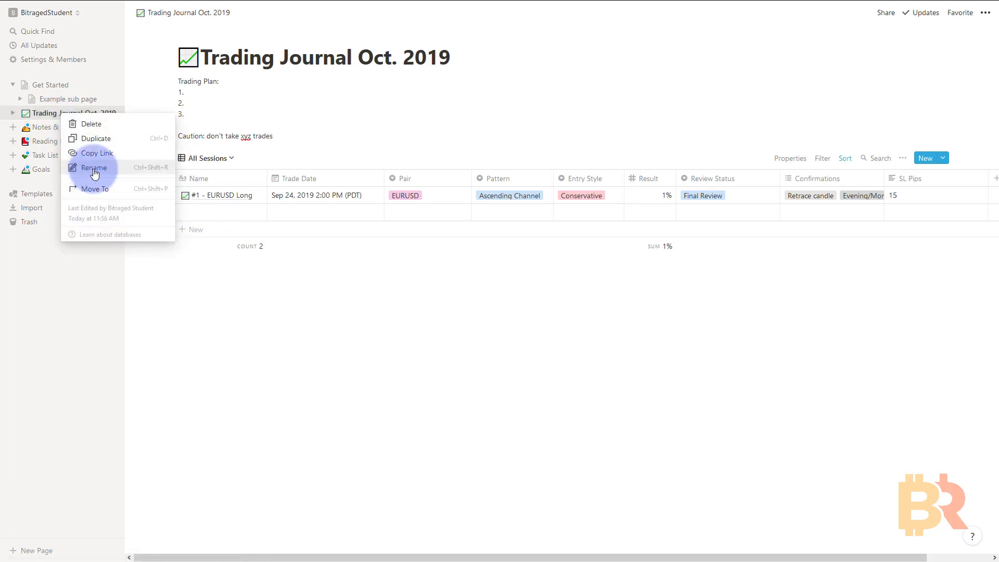
click(91, 138)
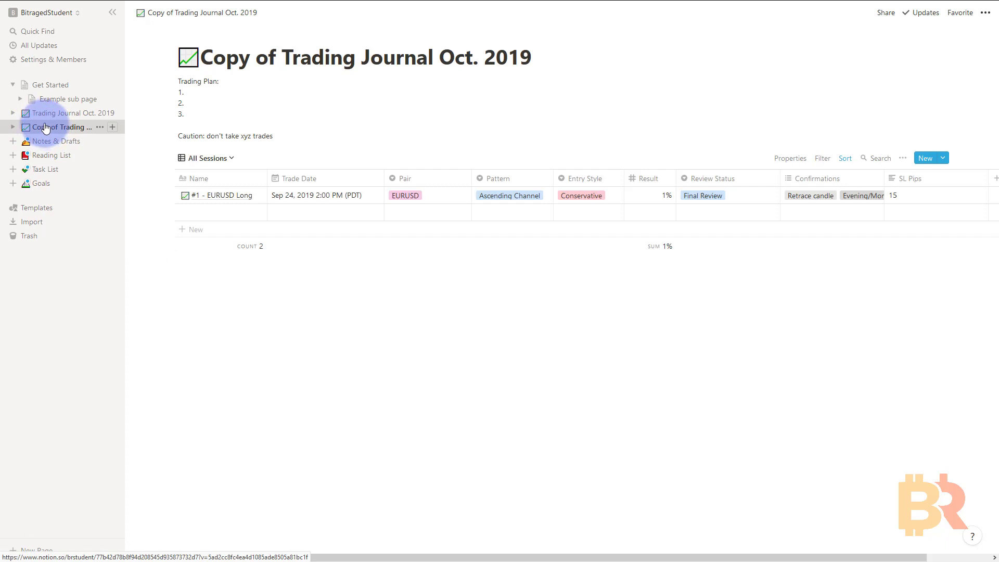
right_click(45, 128)
click(87, 180)
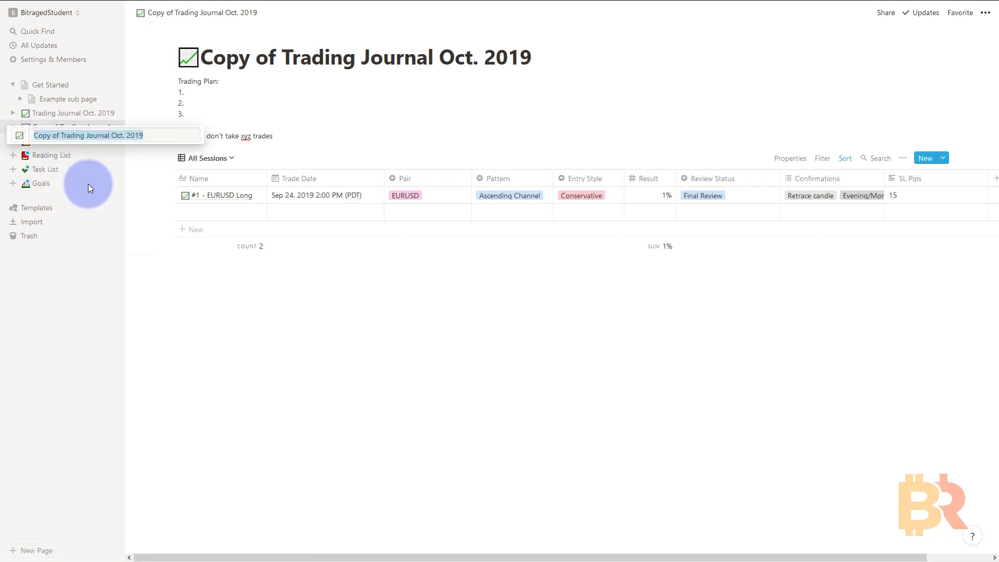
text(Master Tradi)
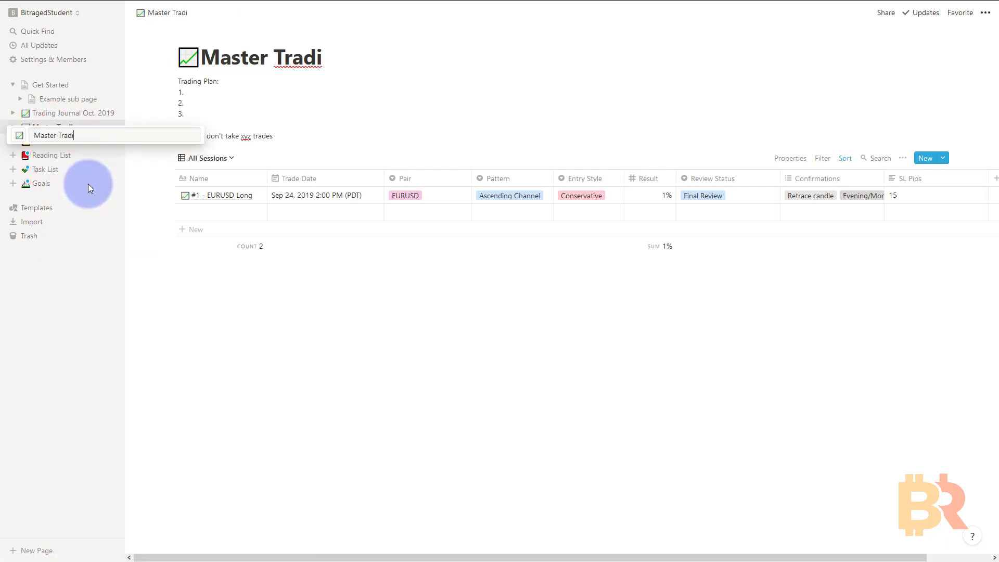
text(ng Document)
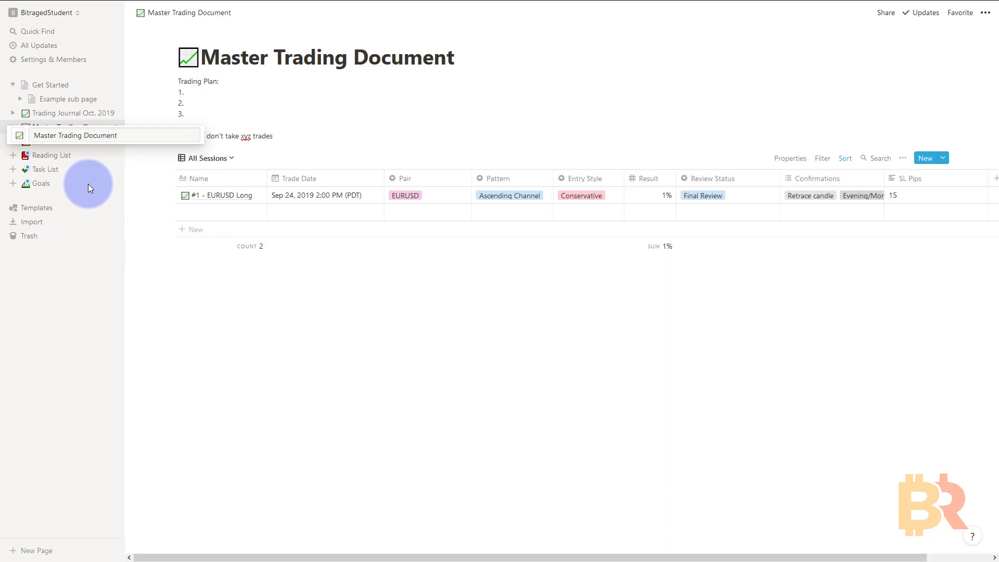
click(211, 295)
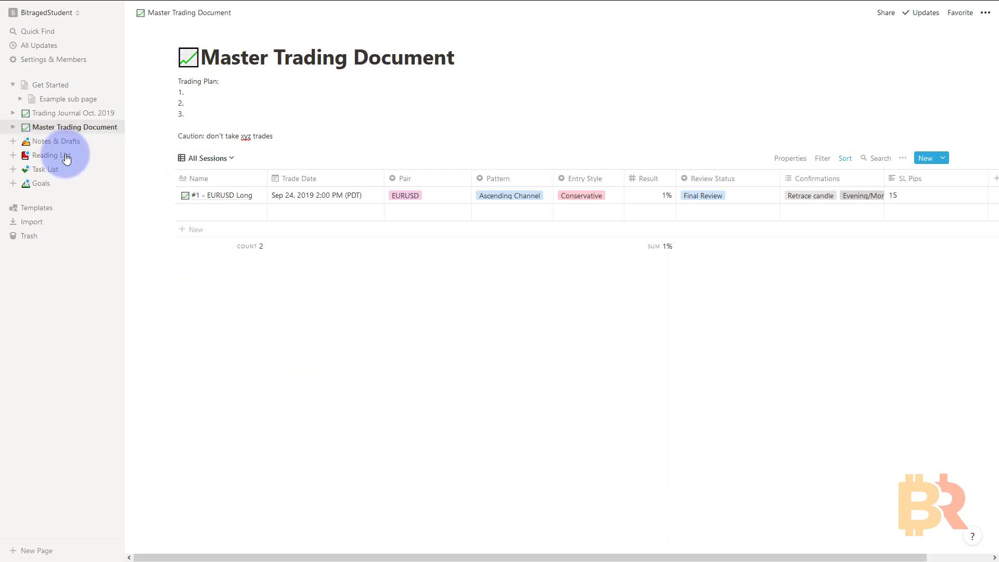
- In Trading Journal Oct. 2019, duplicate the "#1 - EURUSD Long" entry and name the copy "Master"
click(70, 114)
right_click(216, 197)
click(236, 247)
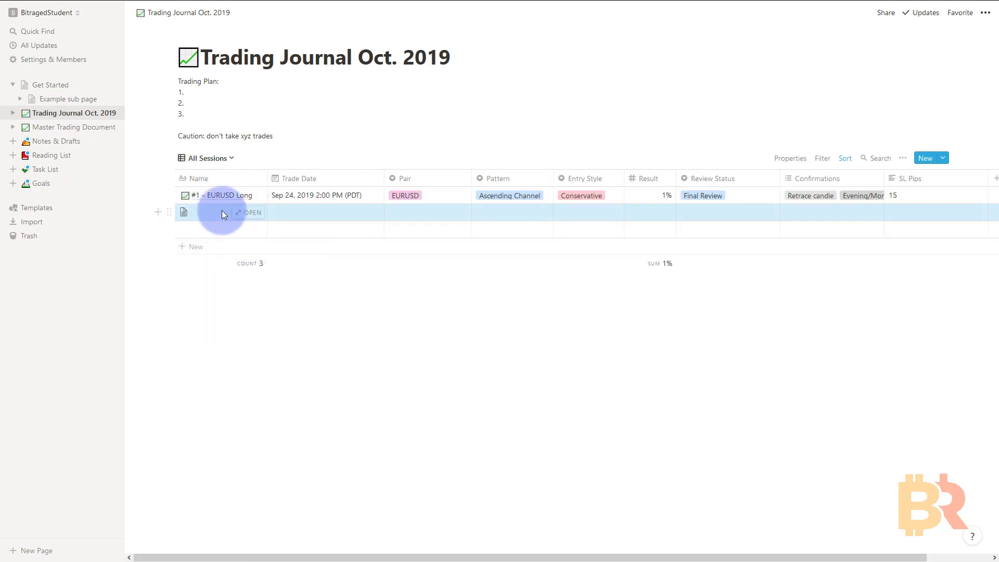
click(213, 214)
key(ctrl+a)
text(Master)
key(Return)
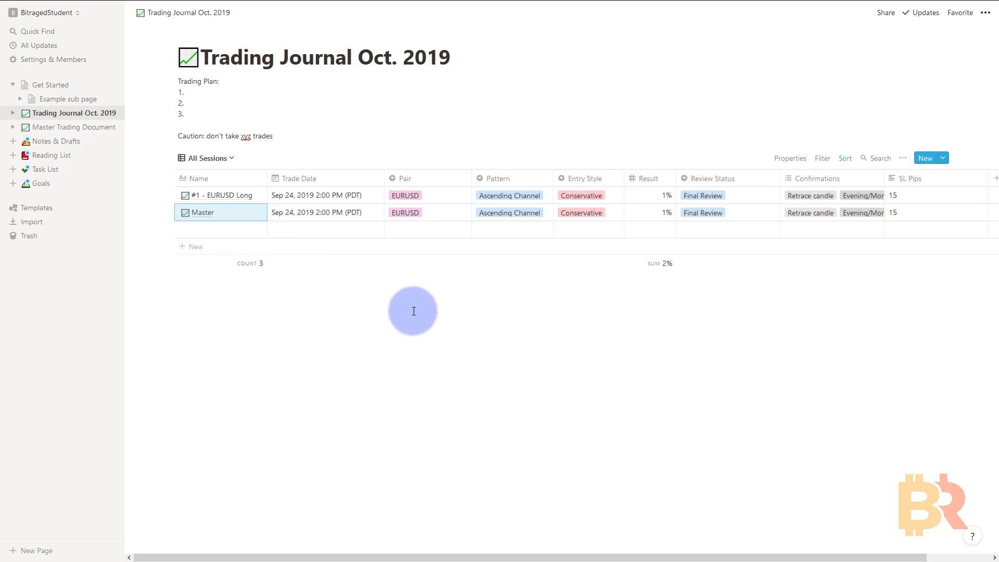
click(389, 292)
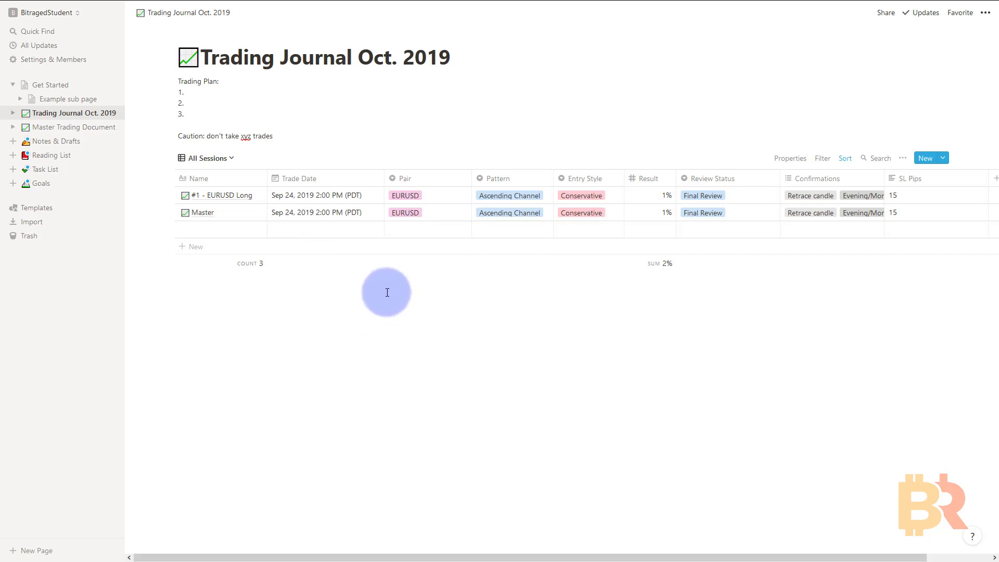
- Open the "#1 - EURUSD Long" entry and set its Pair to a newly created USDJPY option
click(245, 196)
scroll(460, 301, down, 5)
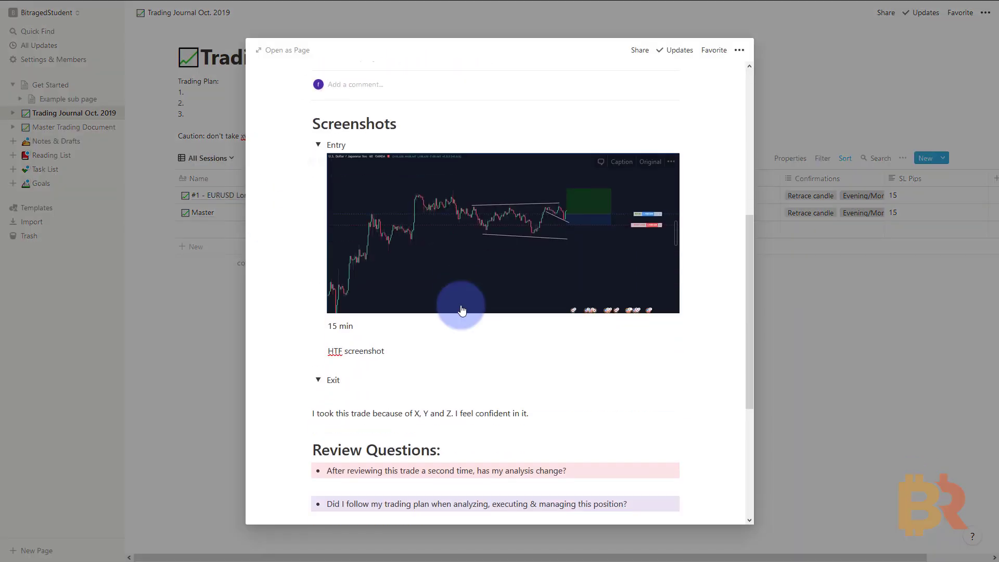
scroll(456, 293, up, 5)
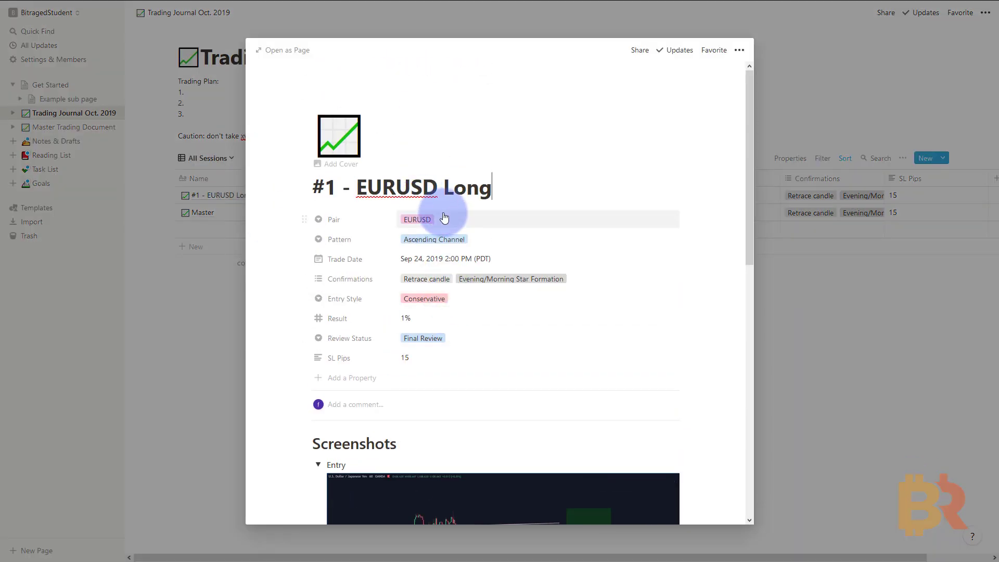
click(451, 219)
key(BackSpace)
text(USDJPY)
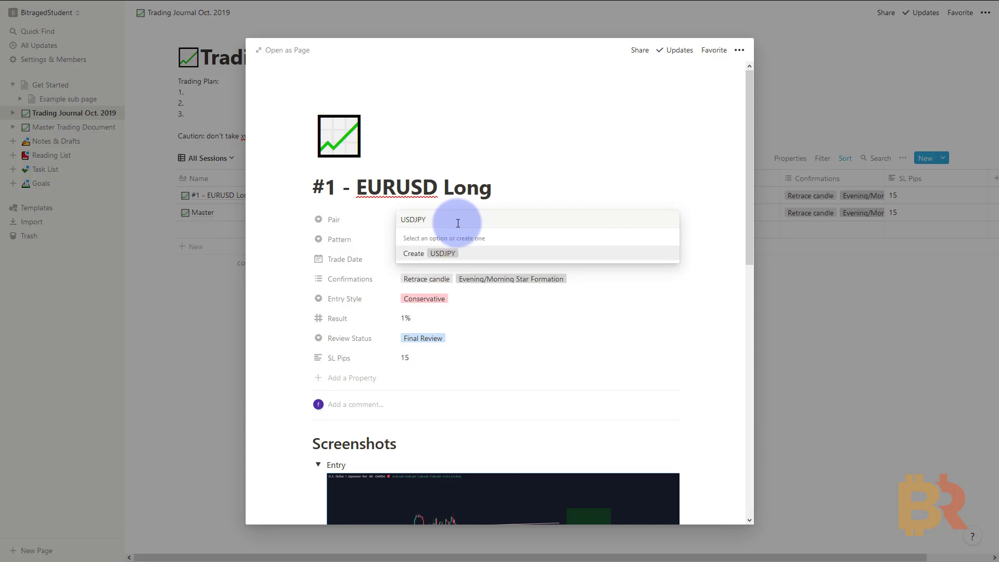
click(454, 254)
- Set the entry's Confirmations to Three Touches and Evening/Morning Star Formation, removing Retrace candle
scroll(484, 319, down, 4)
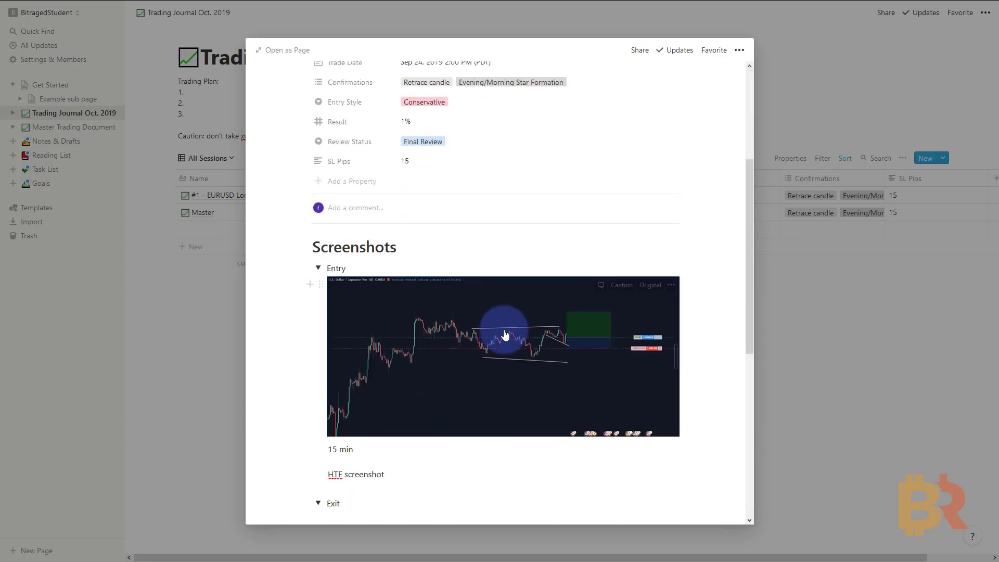
scroll(521, 322, up, 3)
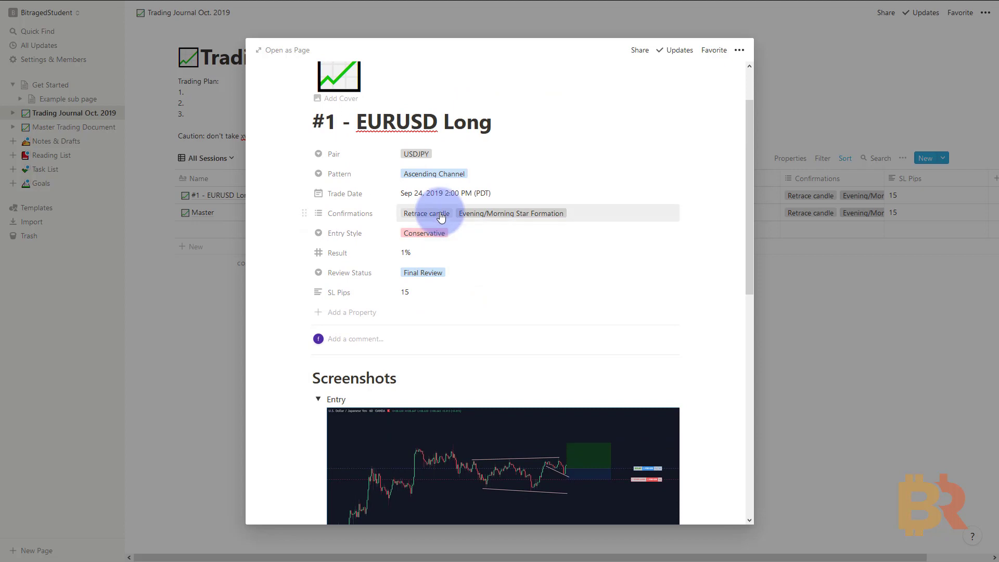
click(432, 217)
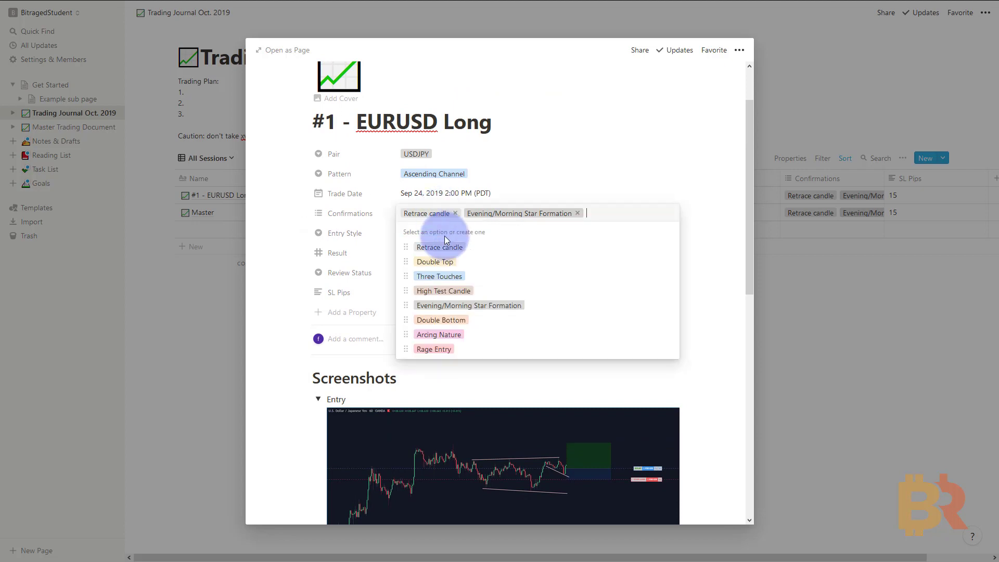
click(442, 276)
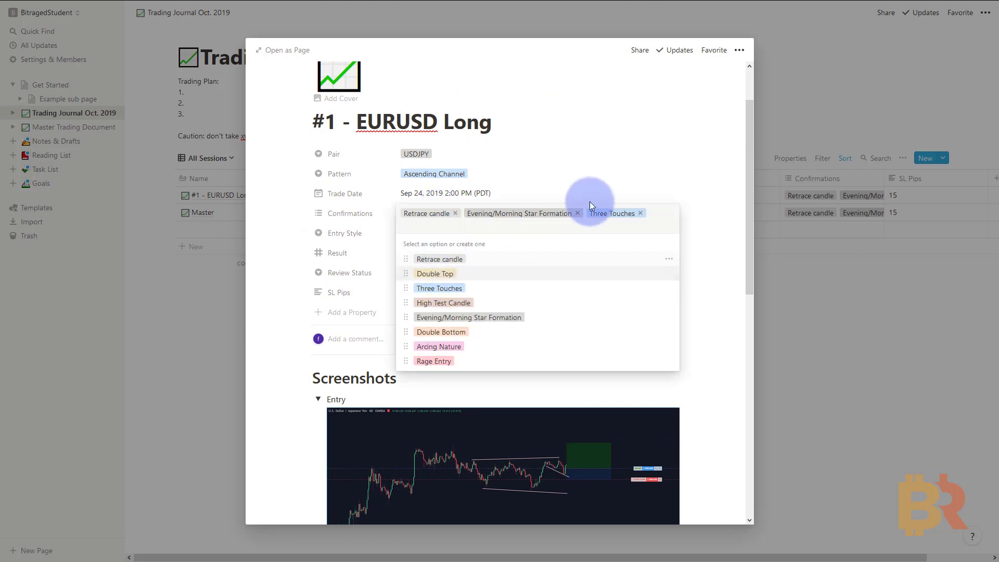
click(578, 214)
click(455, 215)
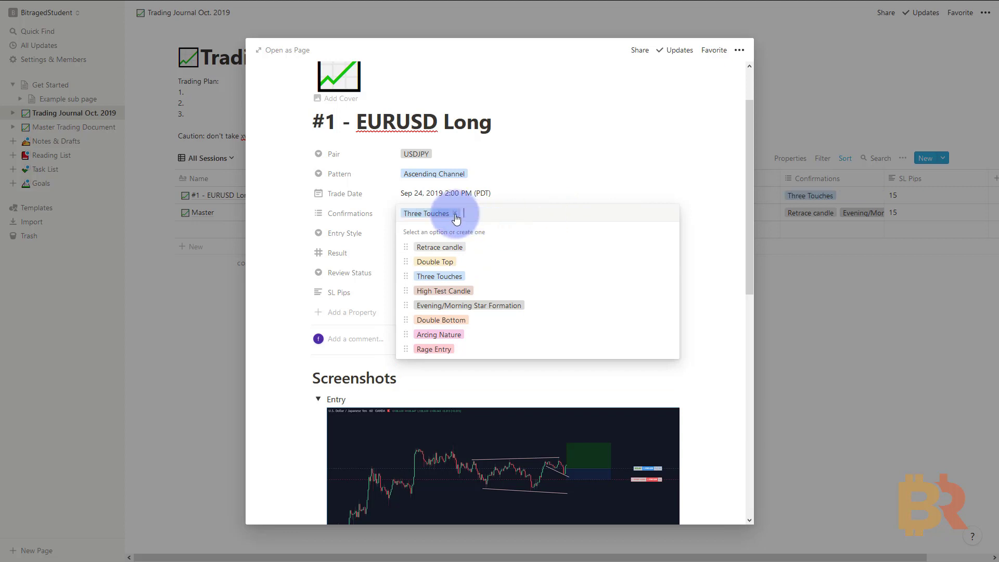
click(462, 308)
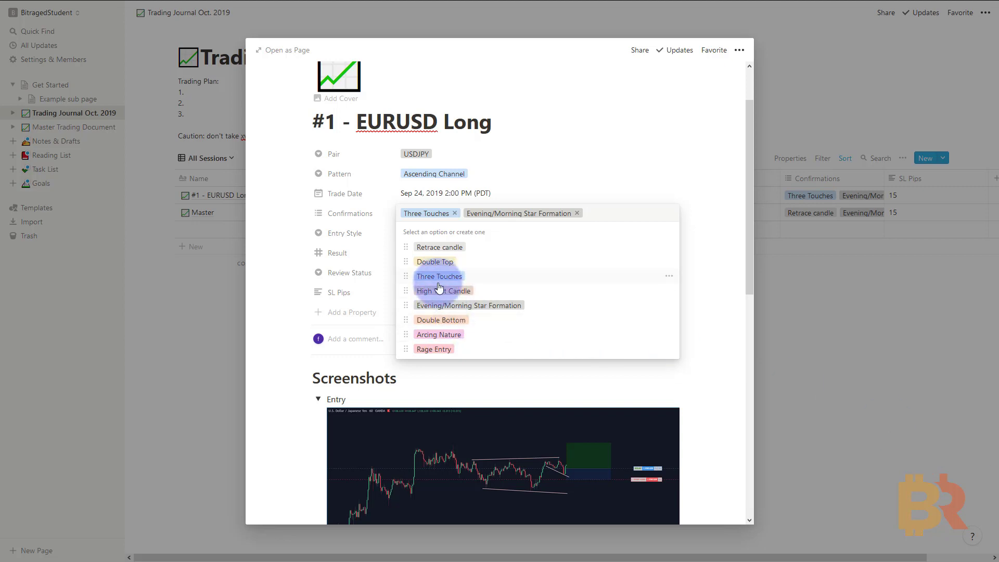
- Add Arcing Nature to the "#1 - EURUSD Long" entry's Confirmations and clear its Result value
click(440, 337)
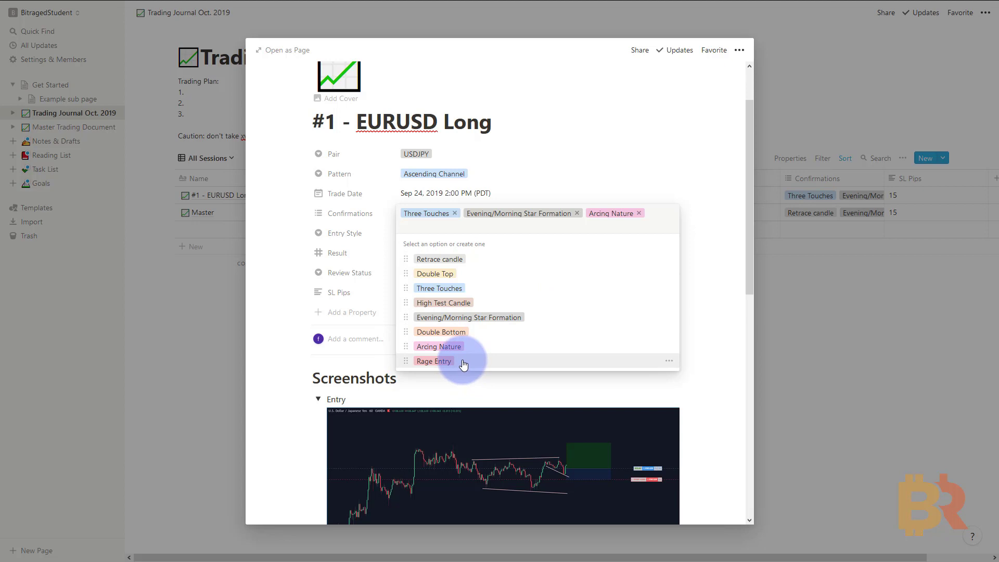
click(416, 253)
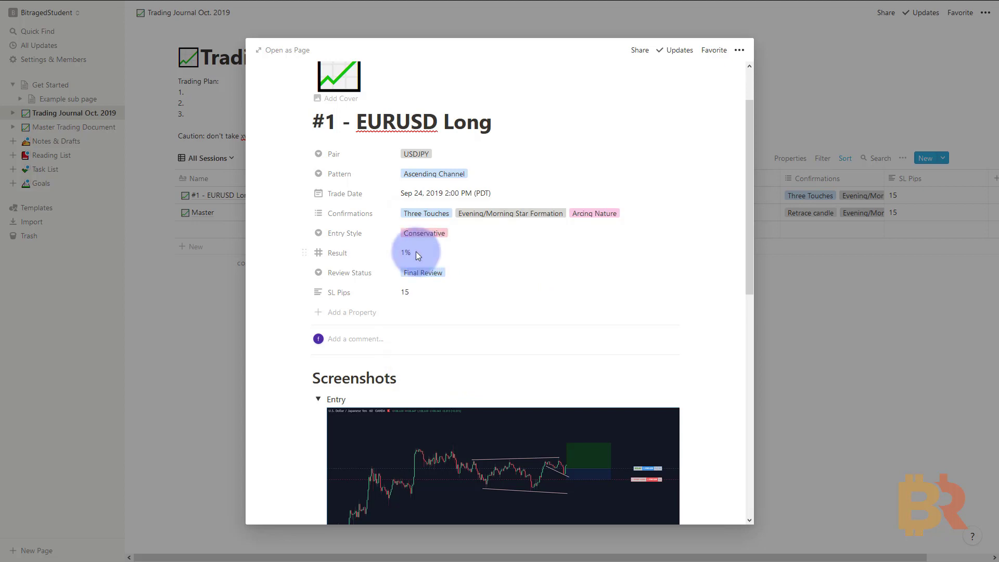
- Set the entry's Review Status to Open and its SL Pips to 16
click(433, 273)
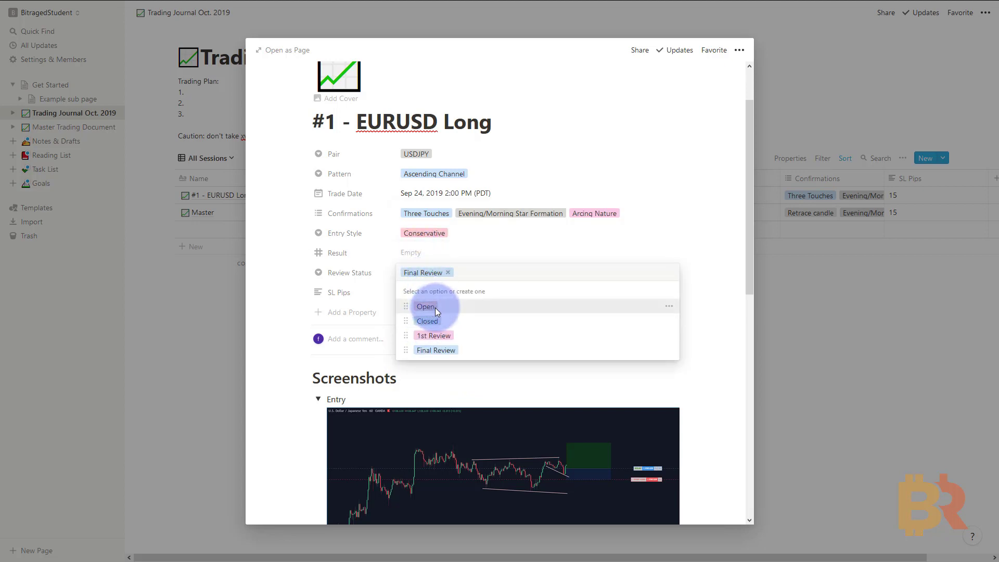
click(425, 303)
click(425, 301)
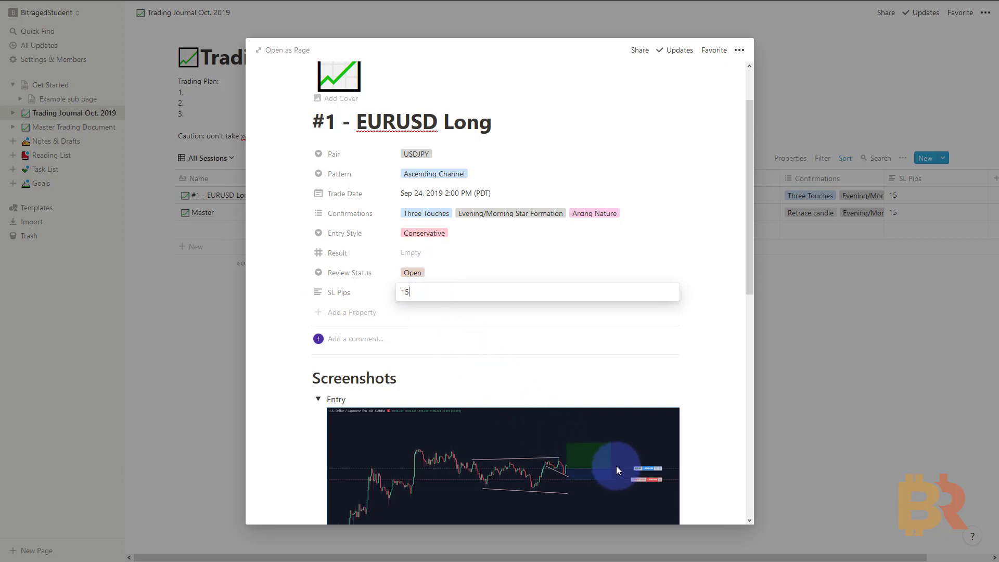
key(BackSpace)
text(6)
click(589, 360)
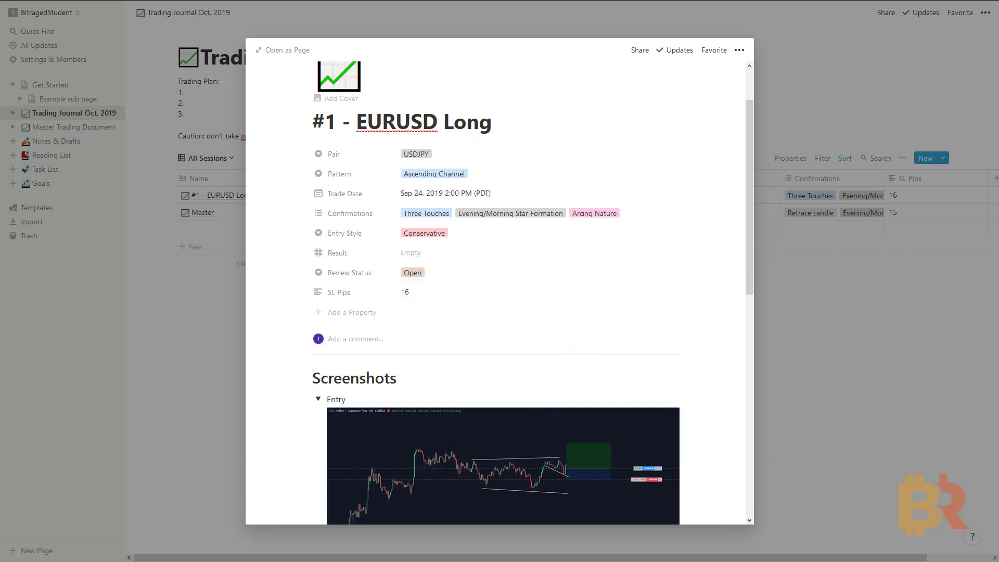
- Review the entry's properties, screenshots and review questions, and close the entry
scroll(413, 238, down, 10)
scroll(411, 278, up, 8)
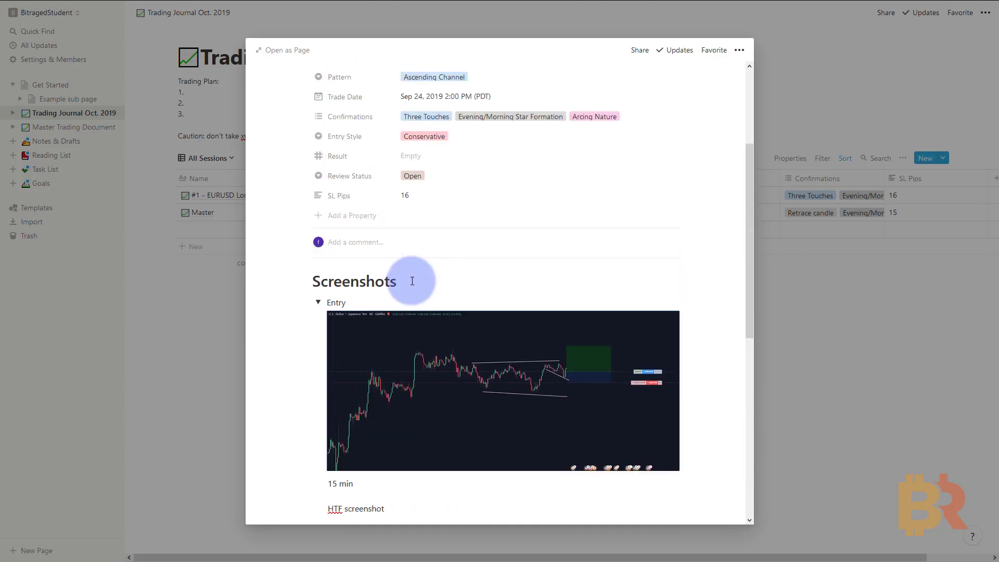
scroll(412, 278, up, 3)
scroll(572, 310, down, 6)
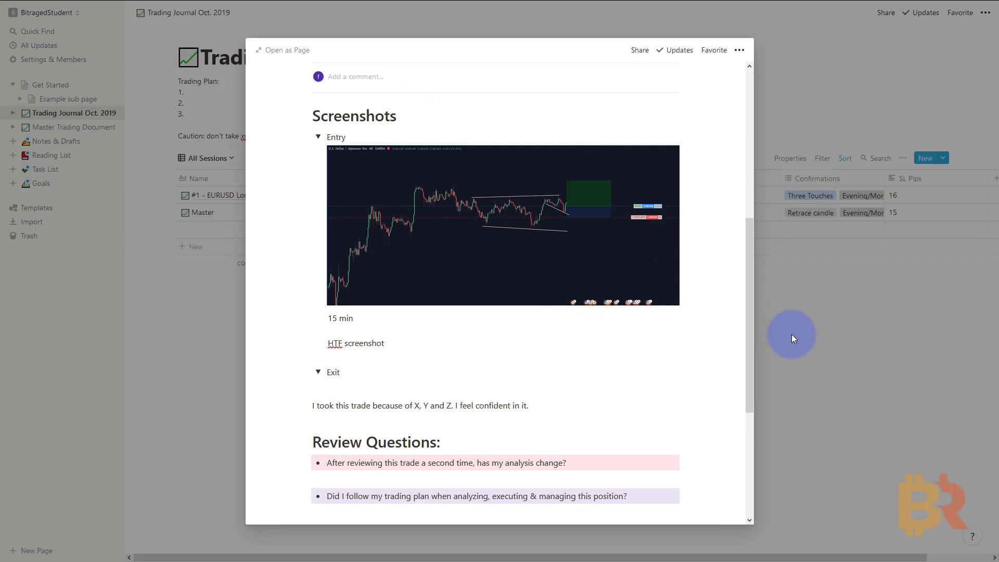
click(822, 378)
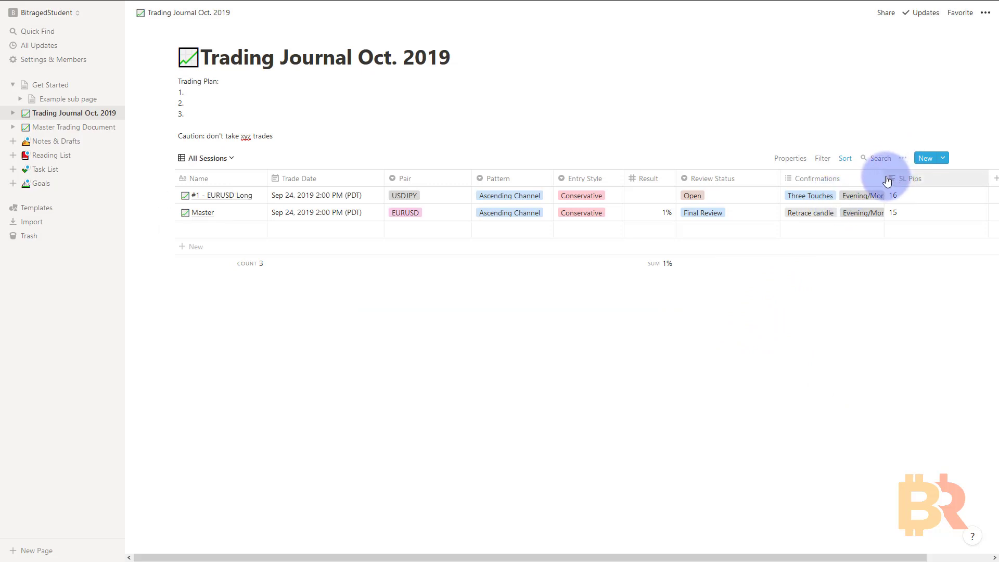
- Widen the Confirmations column and narrow the Review Status column in the journal table
drag(886, 180, 940, 178)
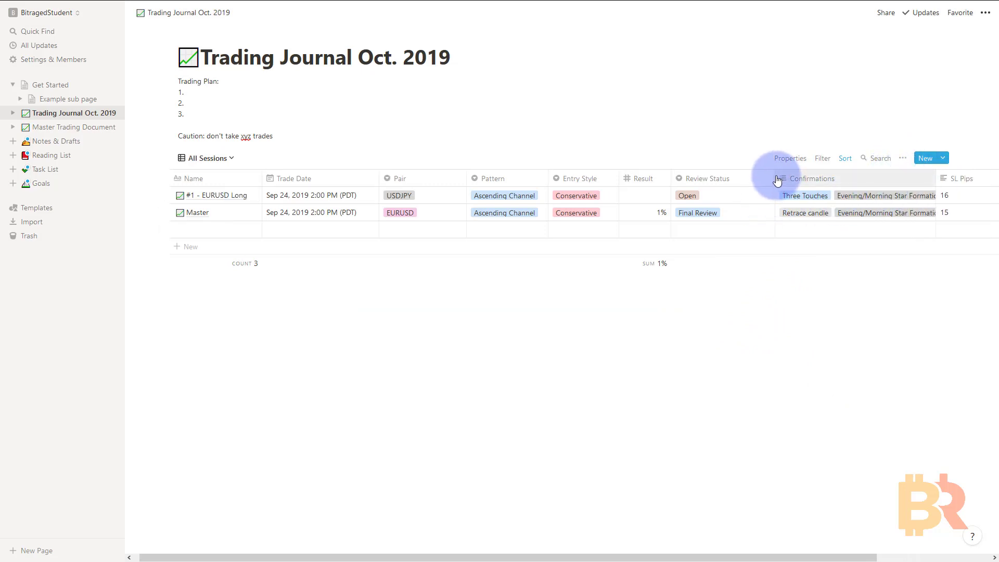
drag(775, 176, 727, 178)
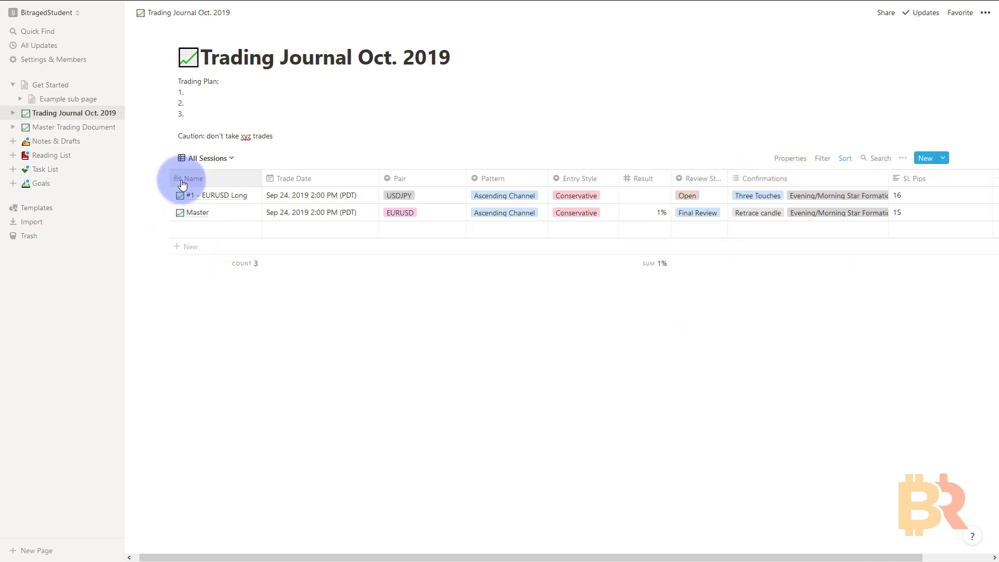
- Add two new rows to the journal table named "Trades that were bad" and "Trades I missed"
click(208, 228)
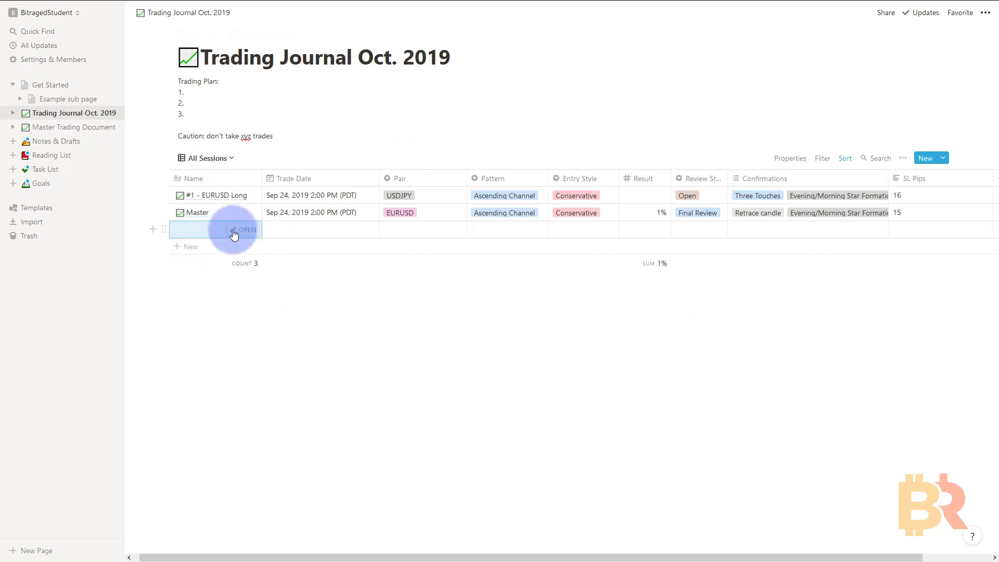
click(191, 247)
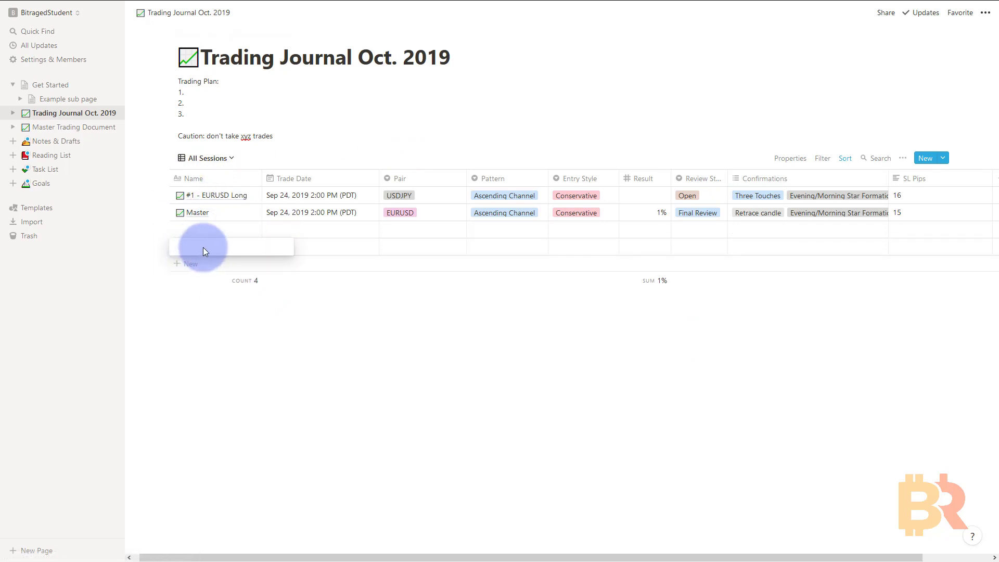
text(Trades that were bad)
key(Return)
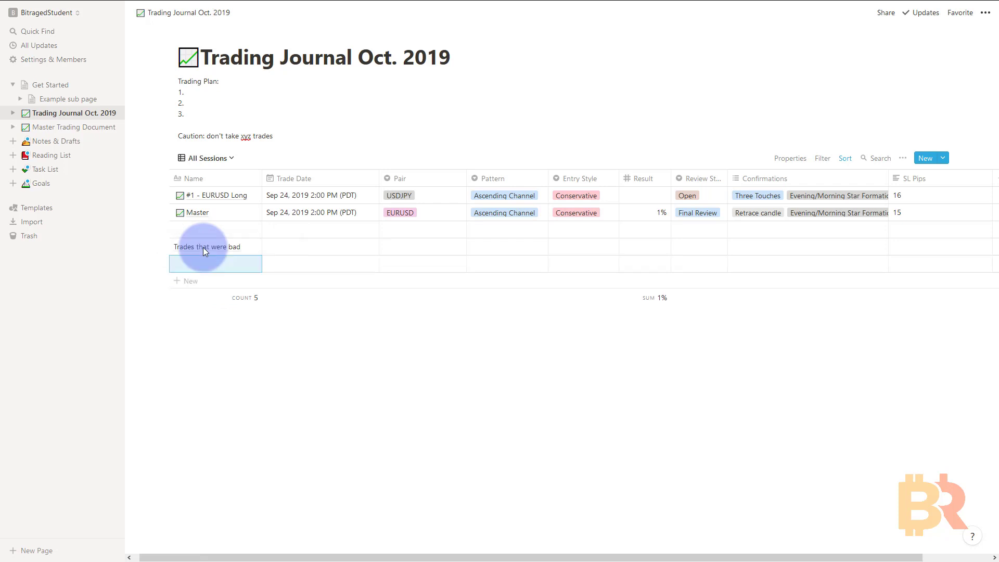
text(Trad)
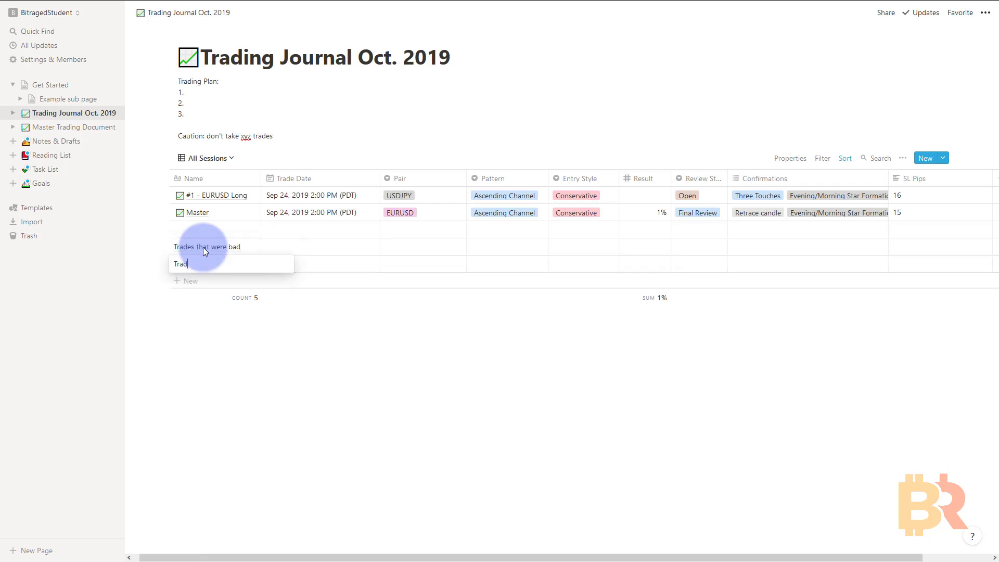
text(es I missed)
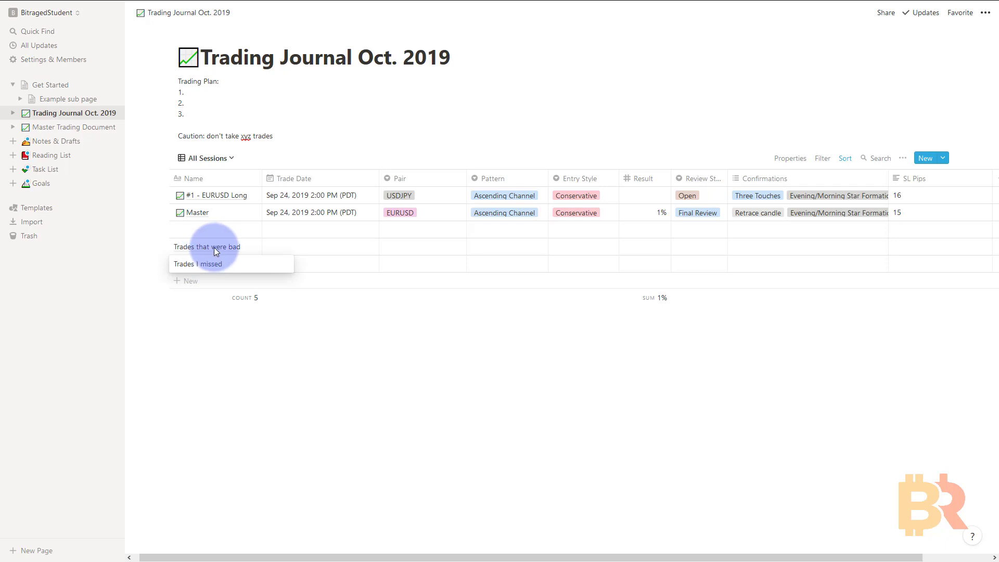
key(Escape)
- Open the "Trades that were bad" entry, look at its blank content area and close it
click(252, 246)
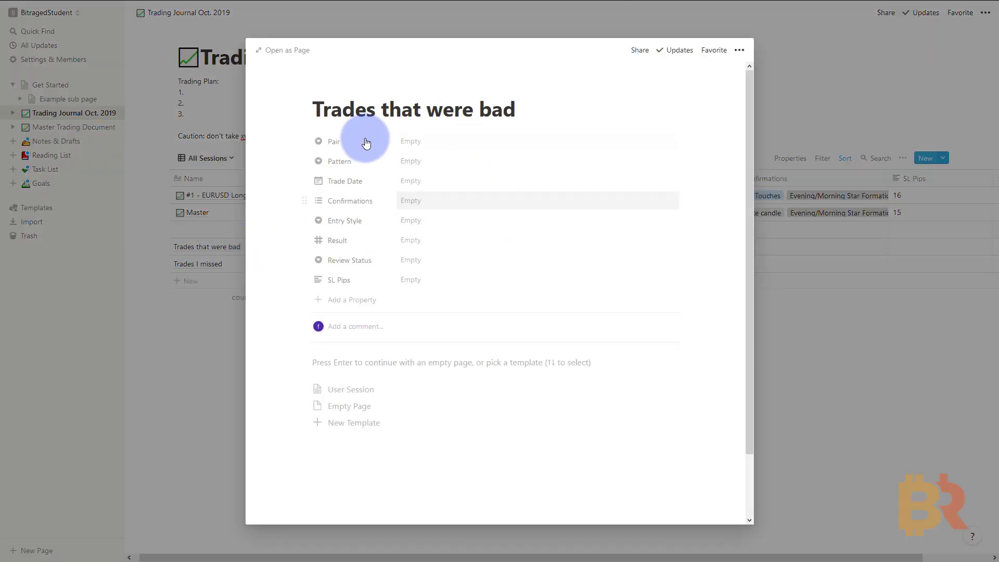
click(392, 363)
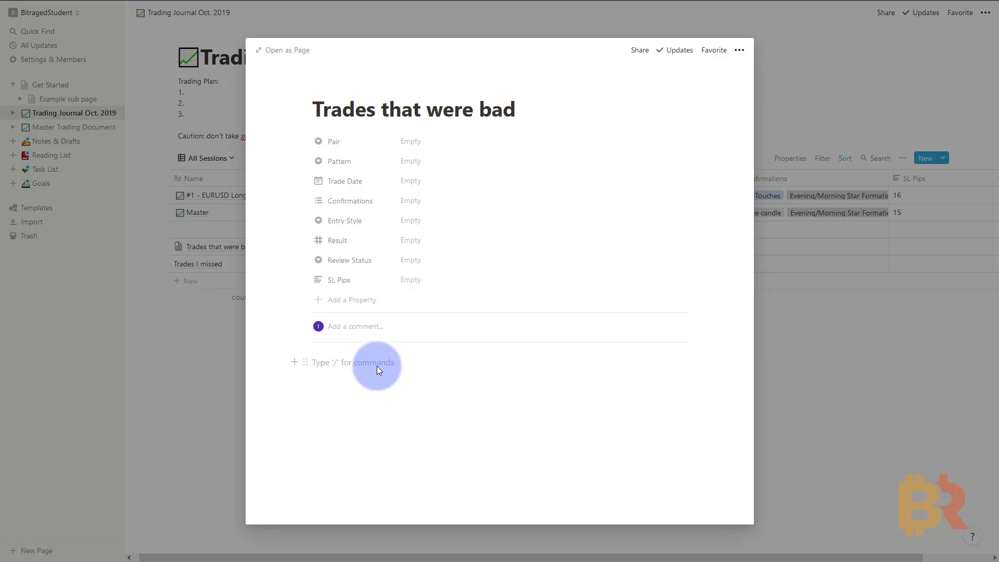
click(240, 304)
- View the "Trades I missed" entry's page and return to the journal table
click(248, 264)
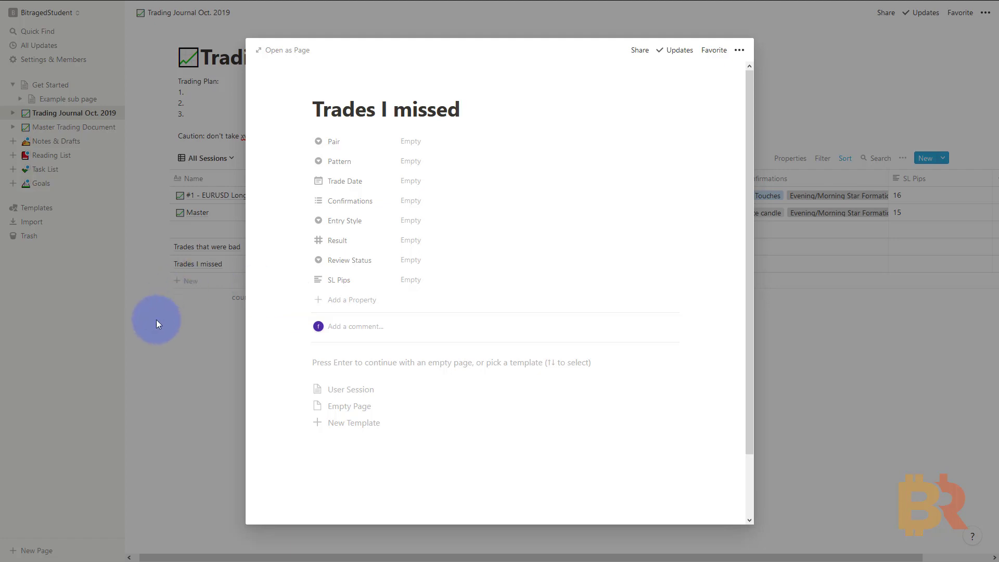
click(194, 327)
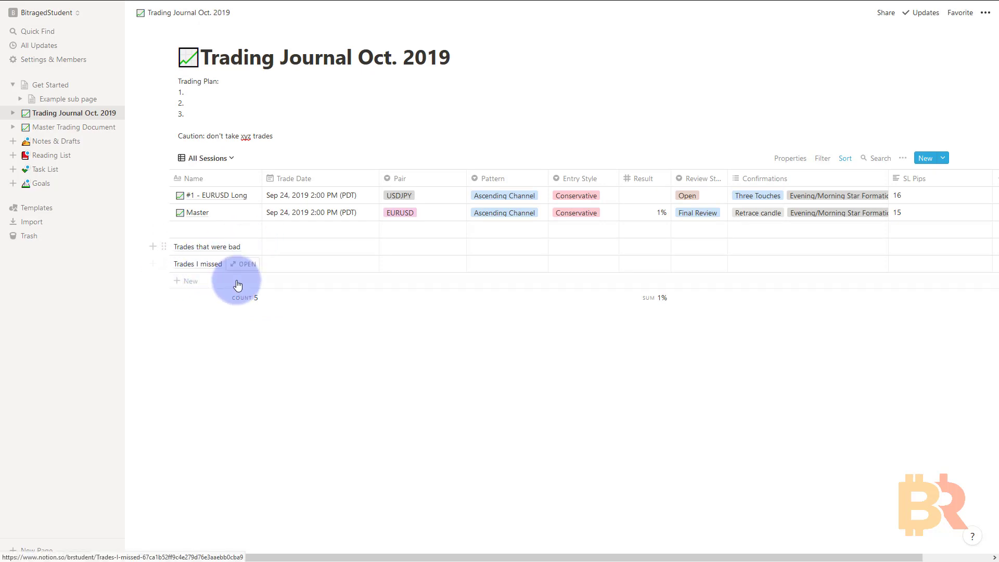
click(243, 265)
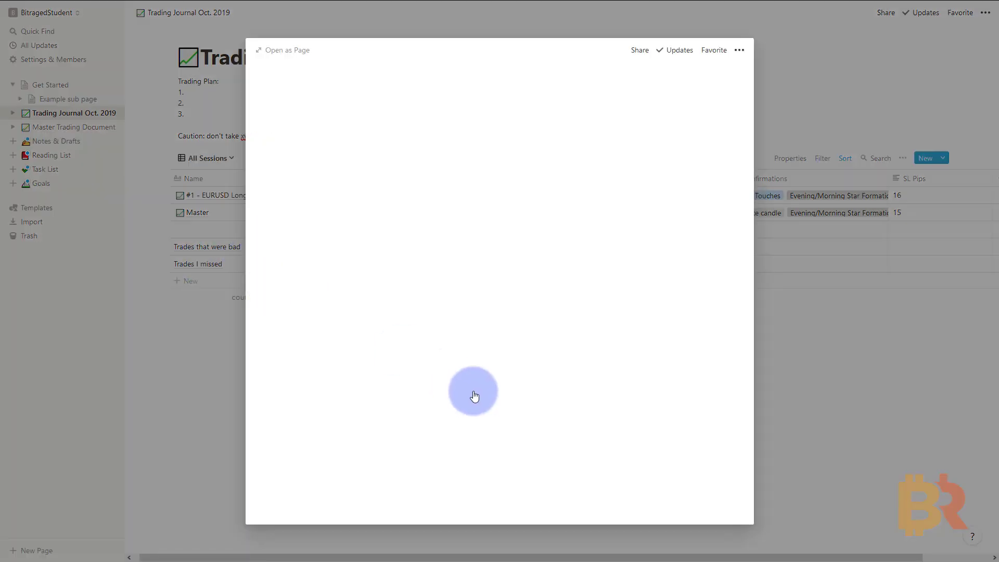
click(217, 435)
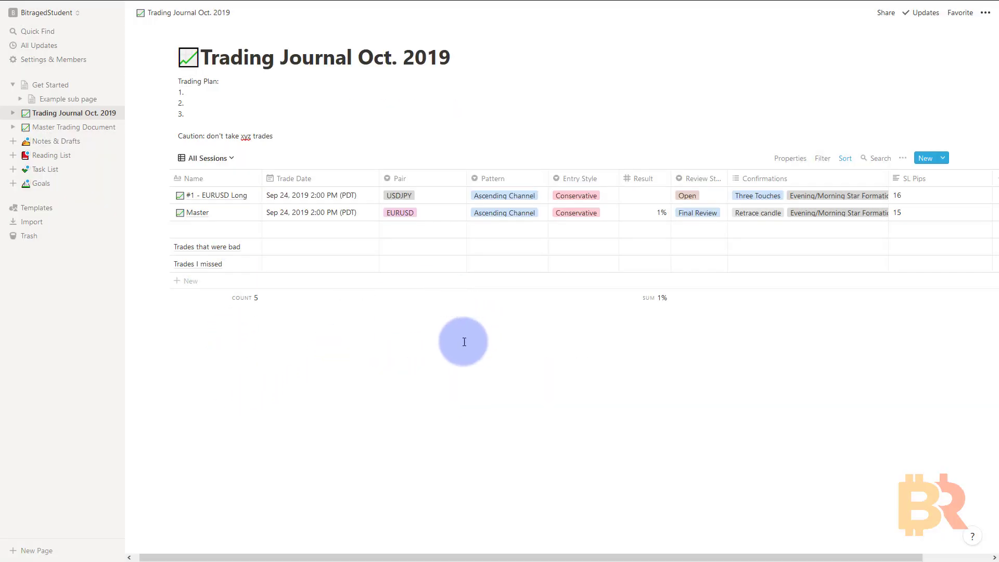